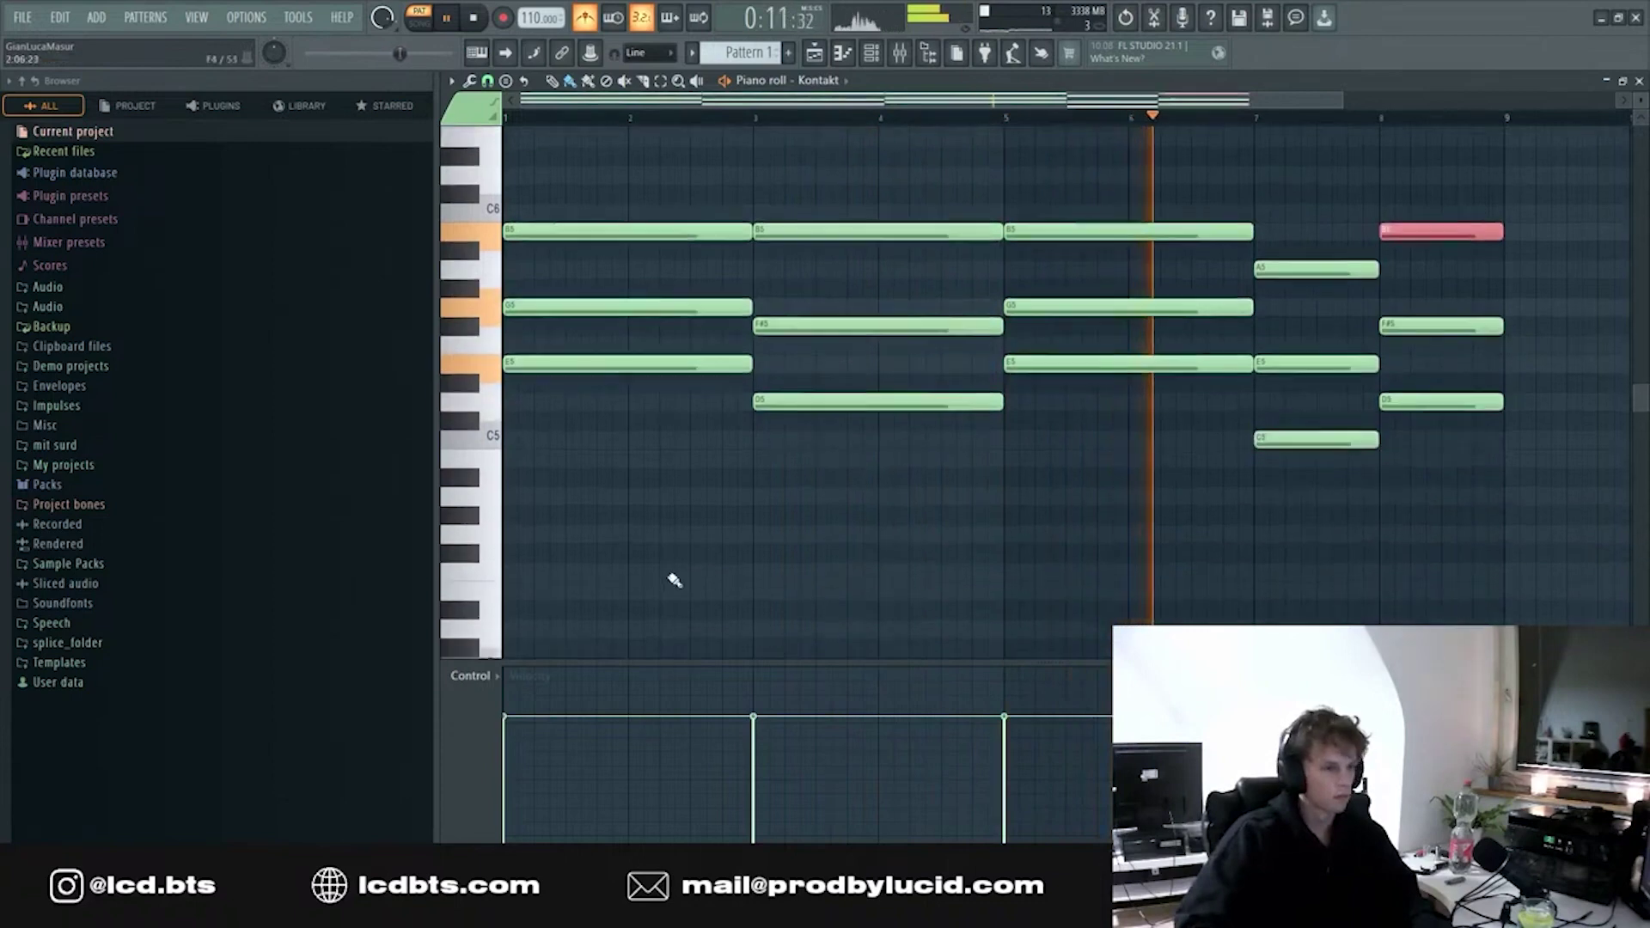
- Add low E4 and D4 bass notes beneath the first two chords of the Kontakt progression, each as long as its chord
{"action": "left_click", "coordinate": [688, 572]}
{"action": "left_click_drag", "start_coordinate": [714, 590], "coordinate": [443, 582]}
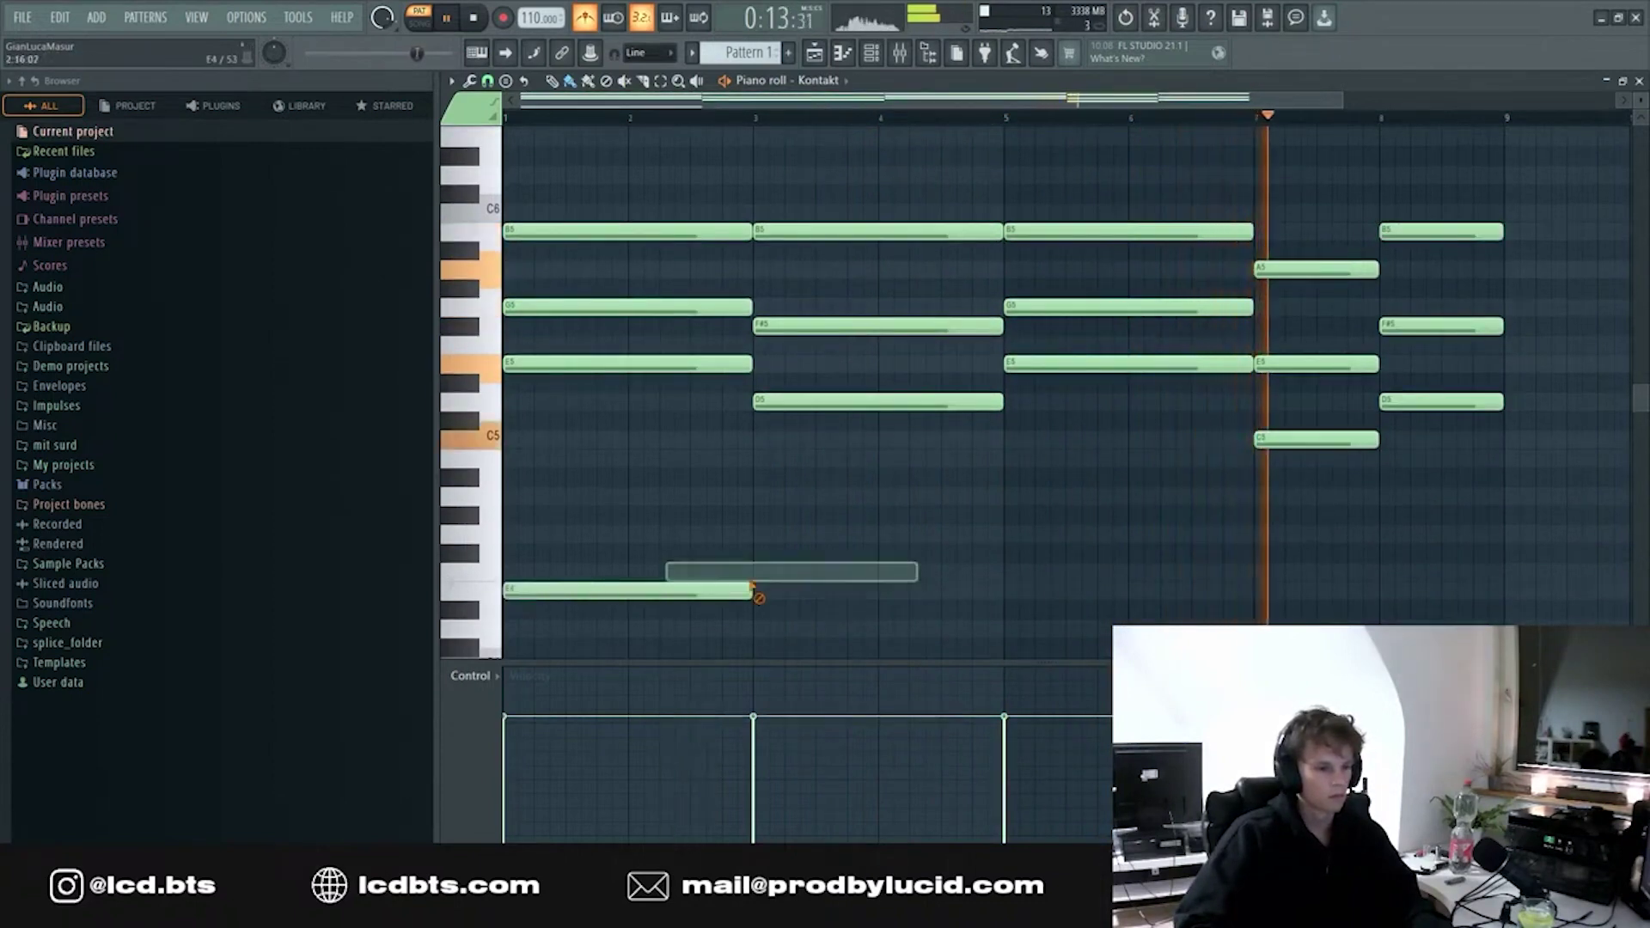
{"action": "left_click_drag", "start_coordinate": [791, 571], "coordinate": [877, 626]}
{"action": "scroll", "coordinate": [894, 535], "scroll_direction": "down", "scroll_amount": 2}
{"action": "scroll", "coordinate": [894, 535], "scroll_direction": "down", "scroll_amount": 1}
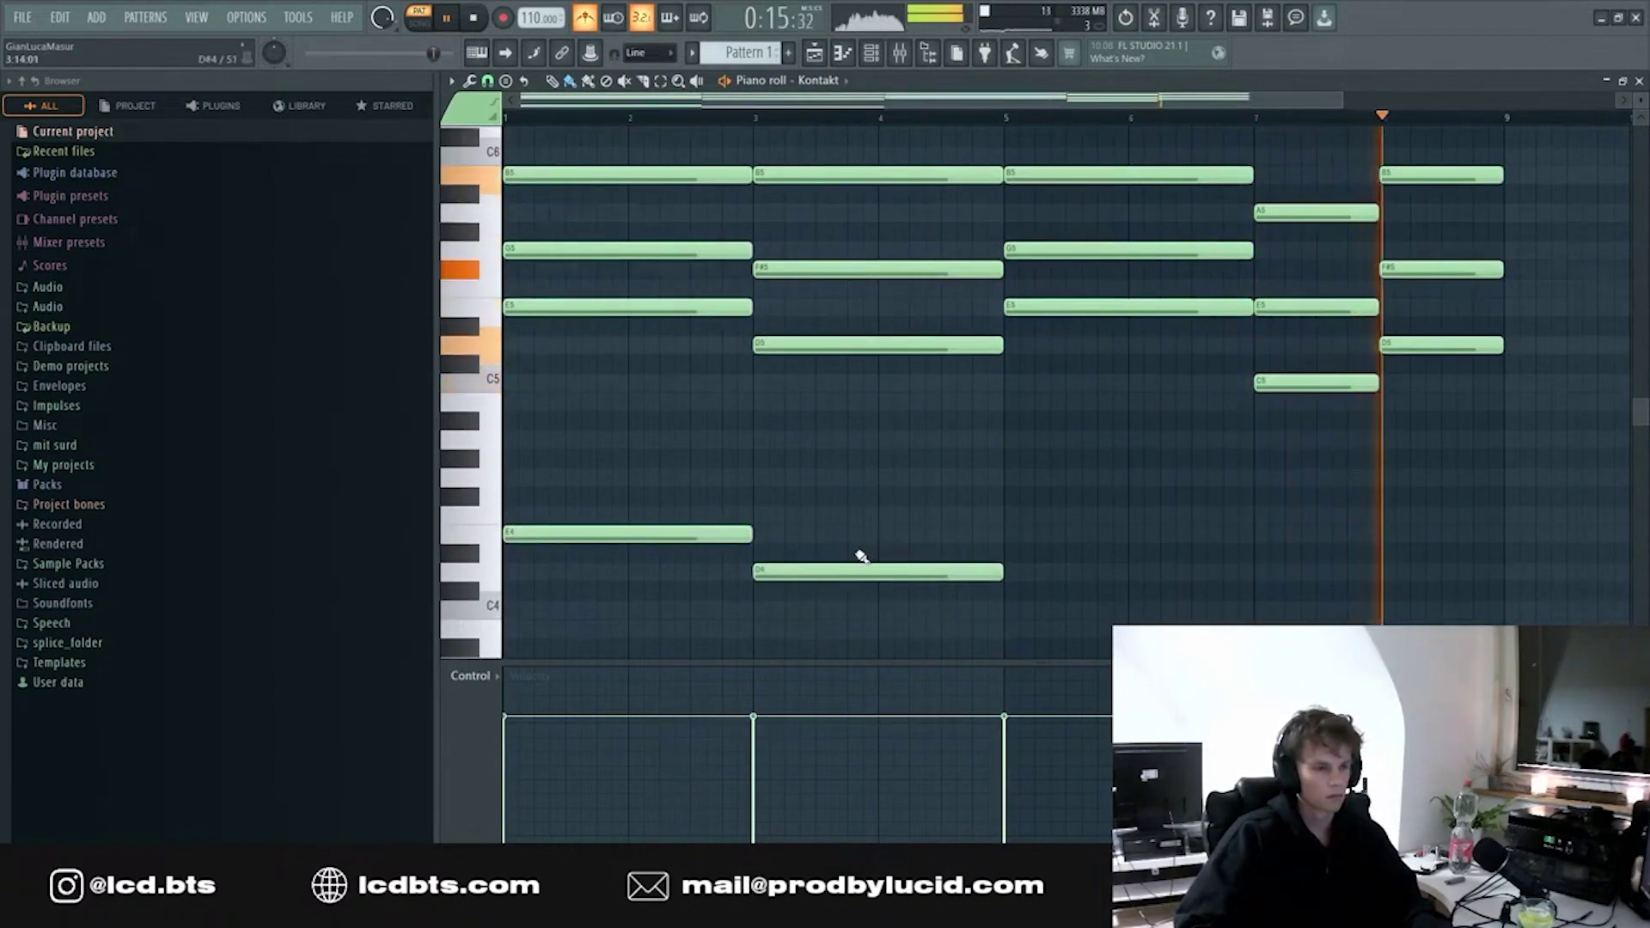
{"action": "mouse_move", "coordinate": [843, 574]}
{"action": "left_mouse_down"}
{"action": "mouse_move", "coordinate": [841, 626]}
{"action": "mouse_move", "coordinate": [648, 546]}
{"action": "left_mouse_up"}
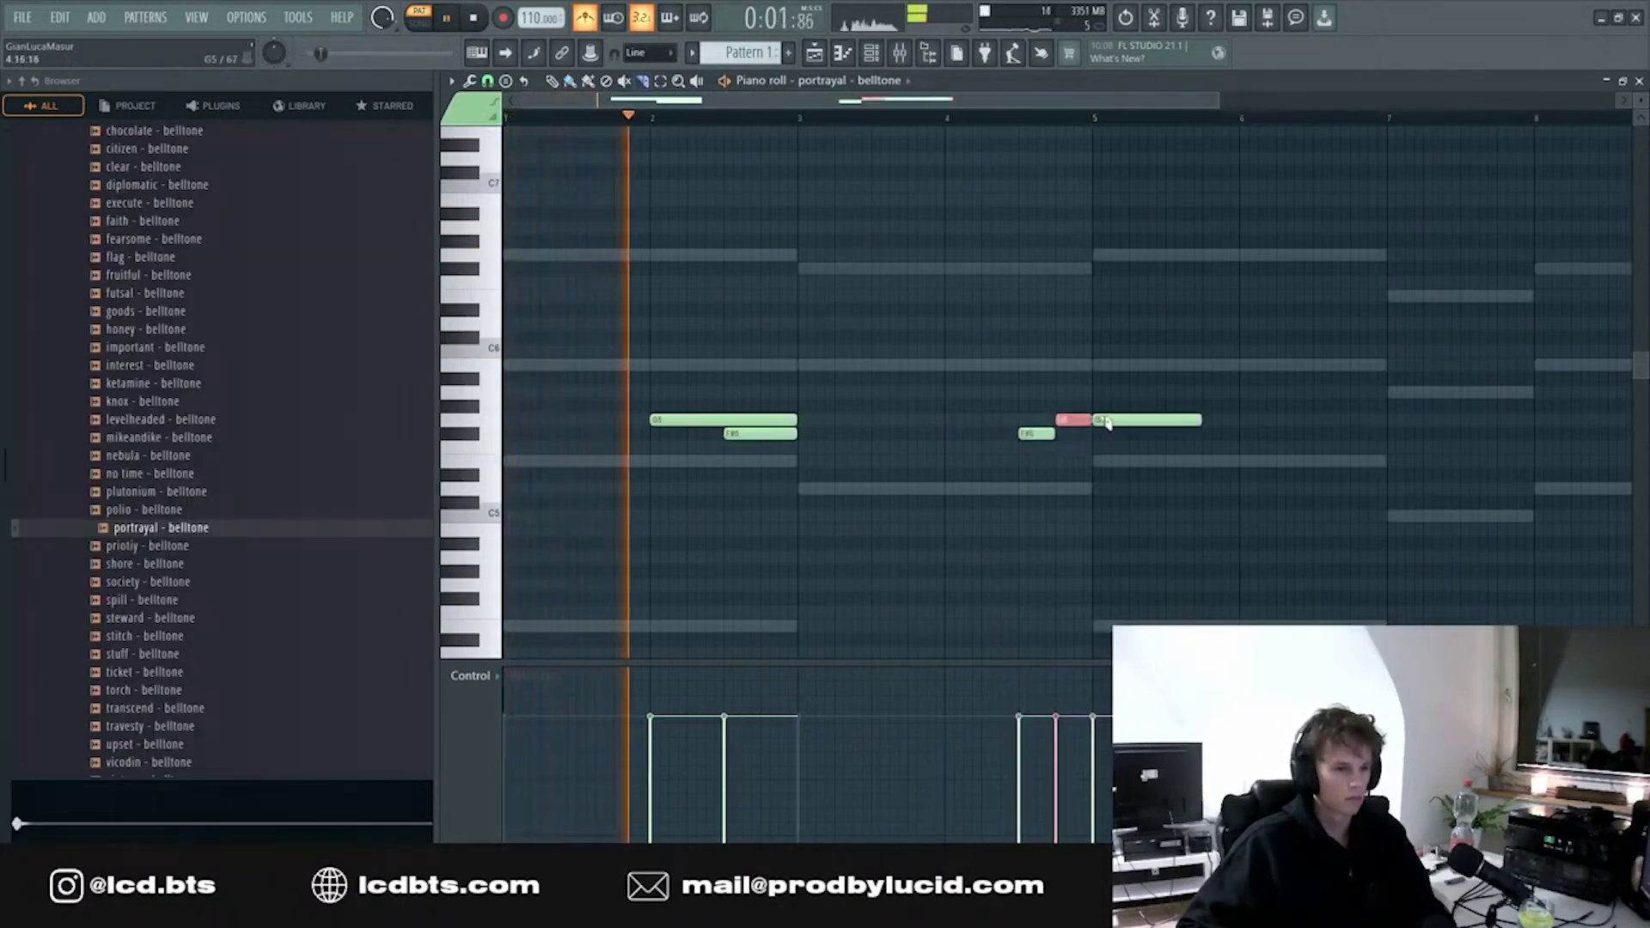
- Delete the extra G5 note at bar 5 and duplicate the four-note belltone melody into bars 5 to 8
{"action": "right_click", "coordinate": [1105, 420]}
{"action": "scroll", "coordinate": [1134, 503], "scroll_direction": "down", "scroll_amount": 1}
{"action": "left_click_drag", "start_coordinate": [1135, 516], "coordinate": [653, 386]}
{"action": "left_click_drag", "start_coordinate": [707, 435], "coordinate": [1205, 446]}
{"action": "left_click", "coordinate": [1247, 489]}
{"action": "right_click", "coordinate": [1318, 493]}
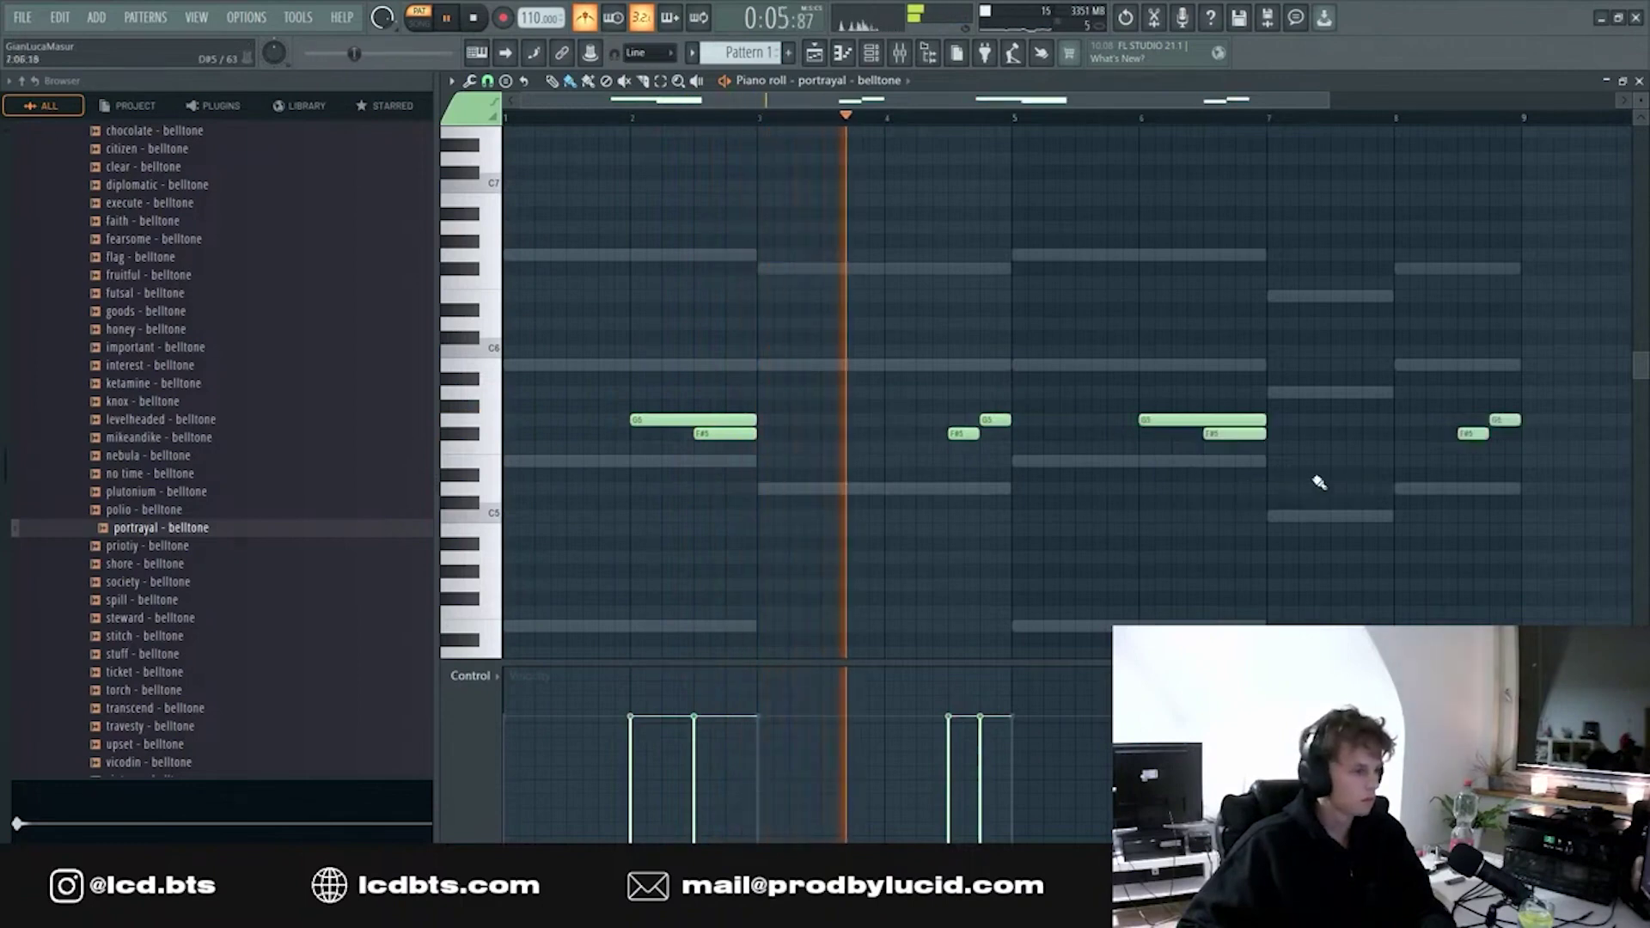
{"action": "scroll", "coordinate": [1200, 517], "scroll_direction": "up", "scroll_amount": 2}
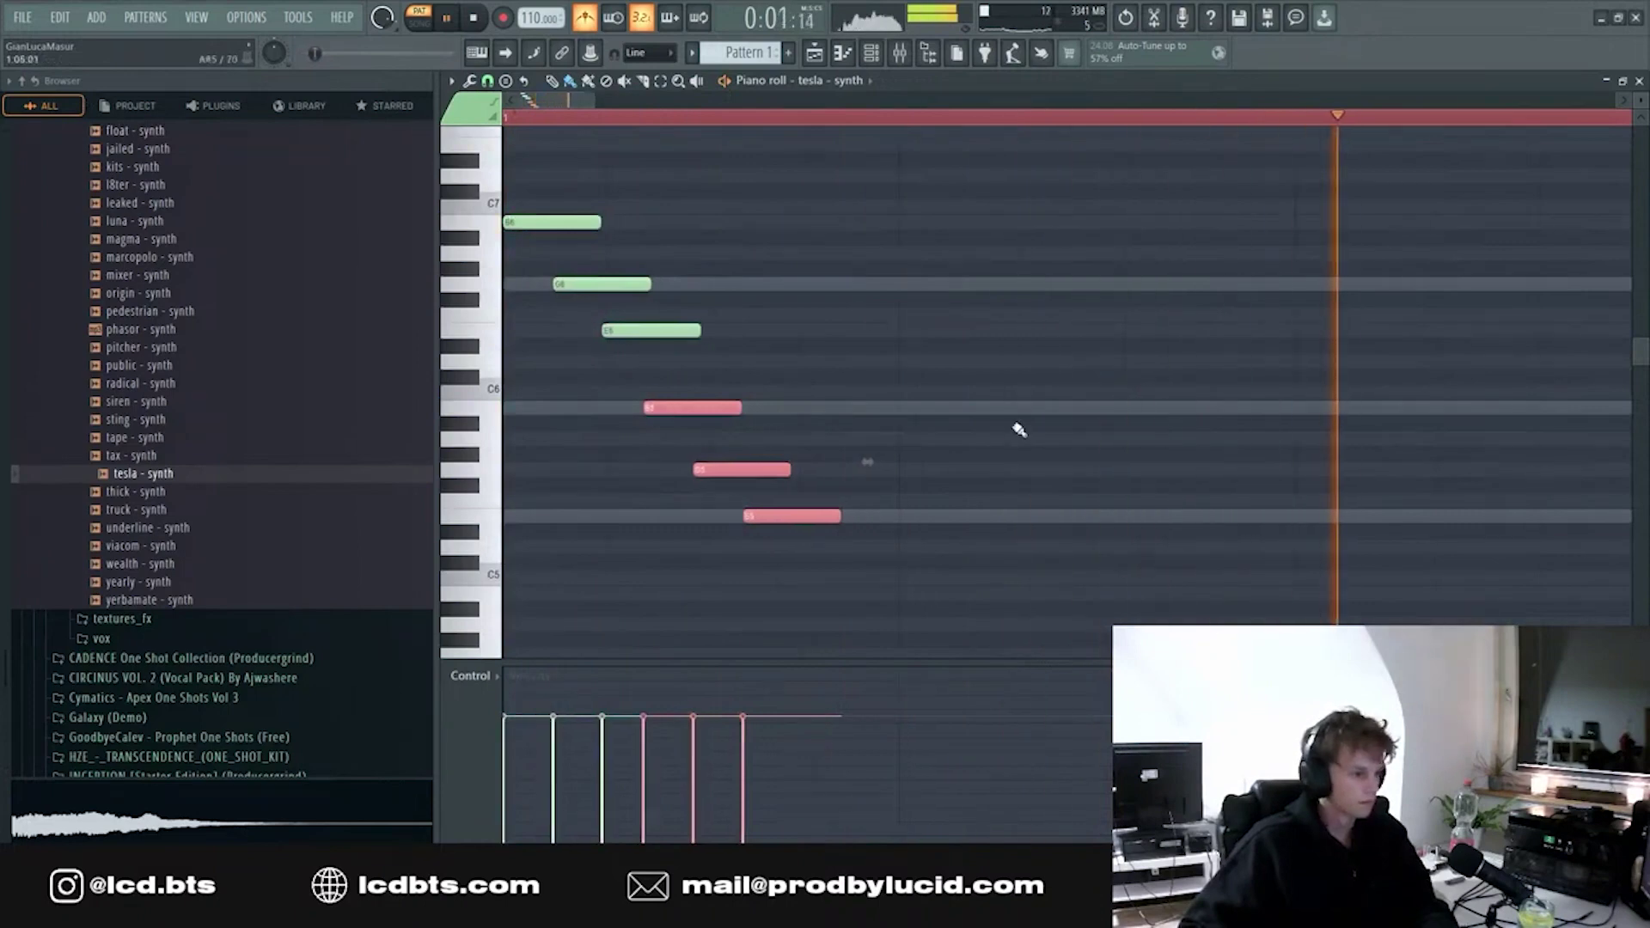
- Repeat the descending tesla synth run at bars 3, 5, 7 and 8, fitting its notes to the underlying chords
{"action": "scroll", "coordinate": [761, 510], "scroll_direction": "down", "scroll_amount": 5}
{"action": "left_click_drag", "start_coordinate": [505, 203], "coordinate": [667, 627]}
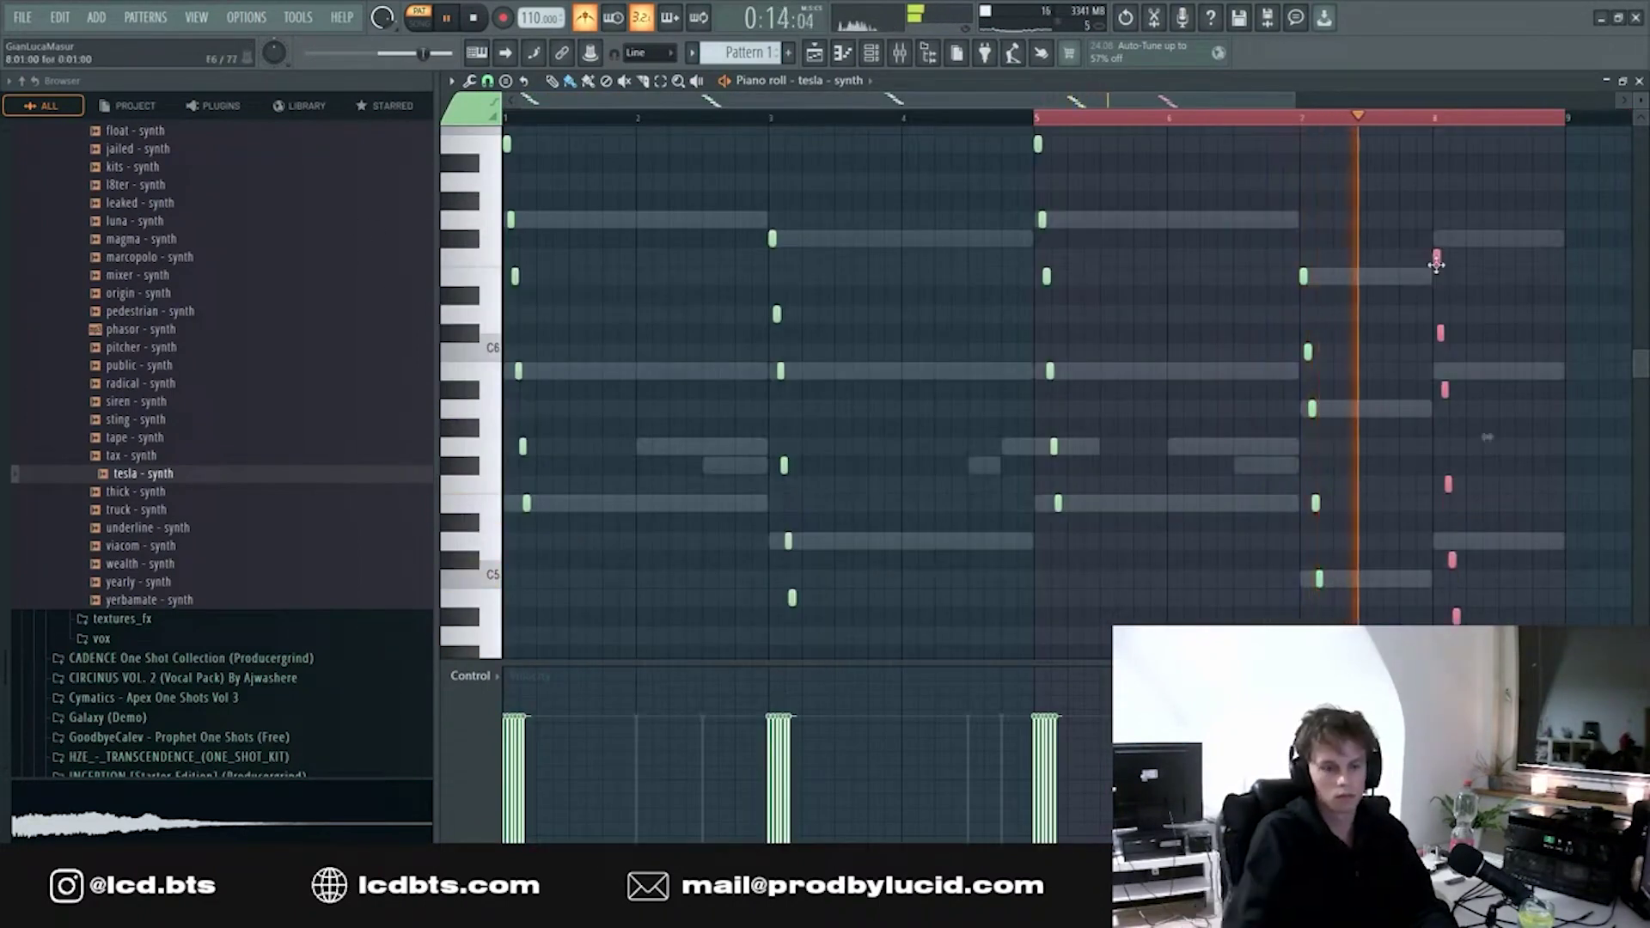
{"action": "scroll", "coordinate": [1089, 250], "scroll_direction": "down", "scroll_amount": 3}
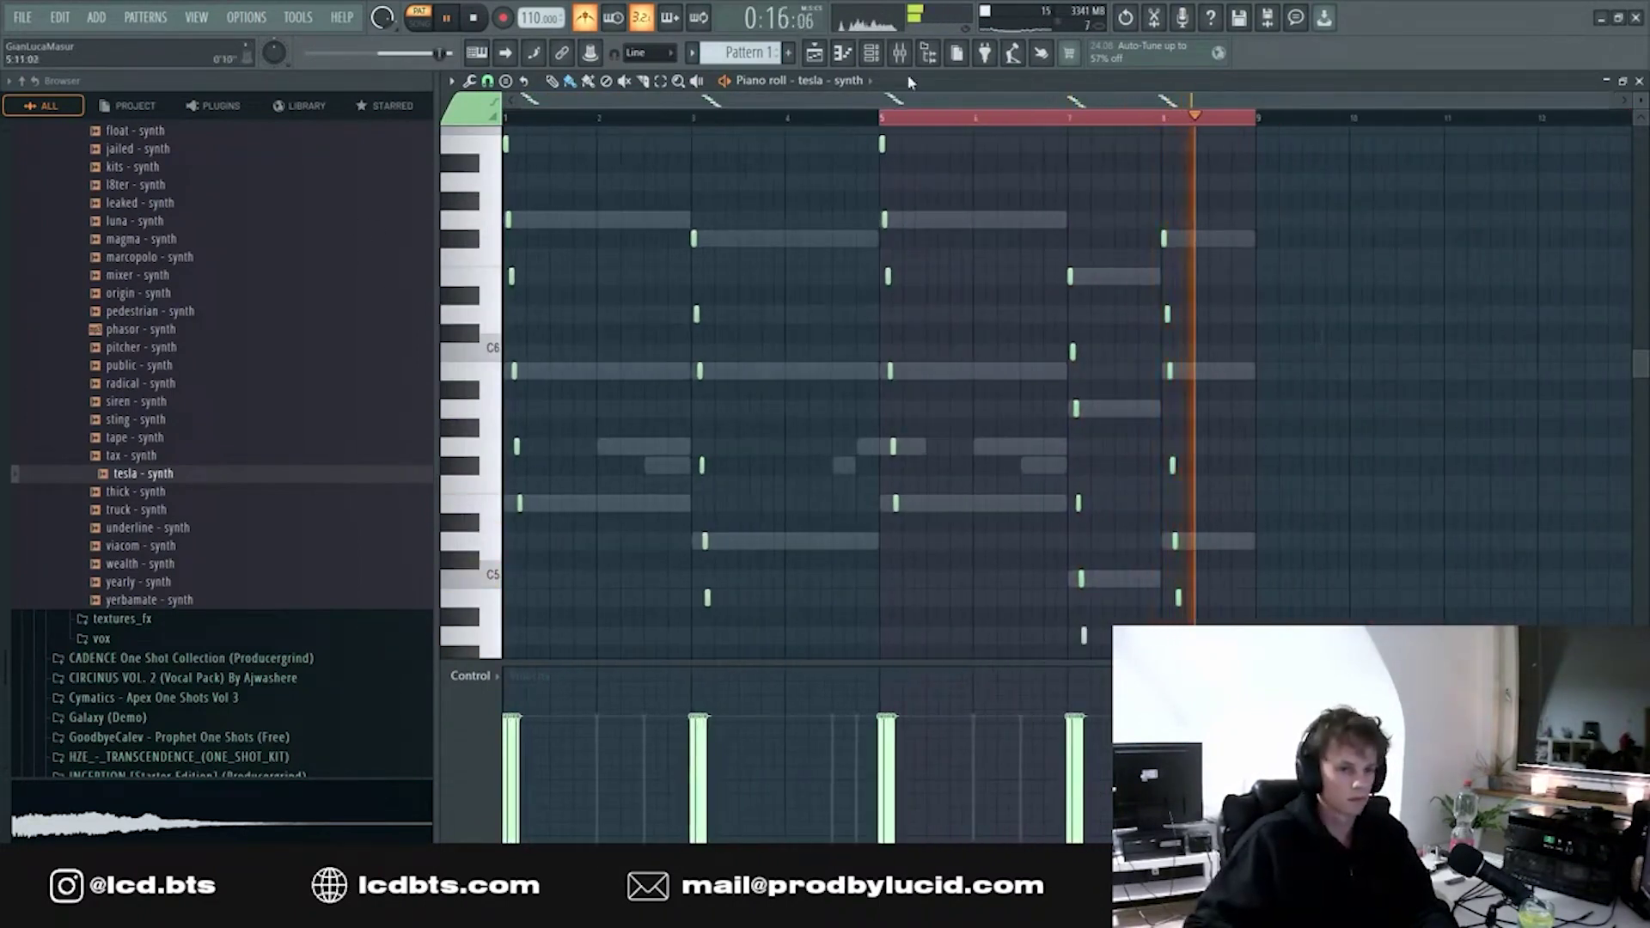
{"action": "left_click", "coordinate": [881, 52]}
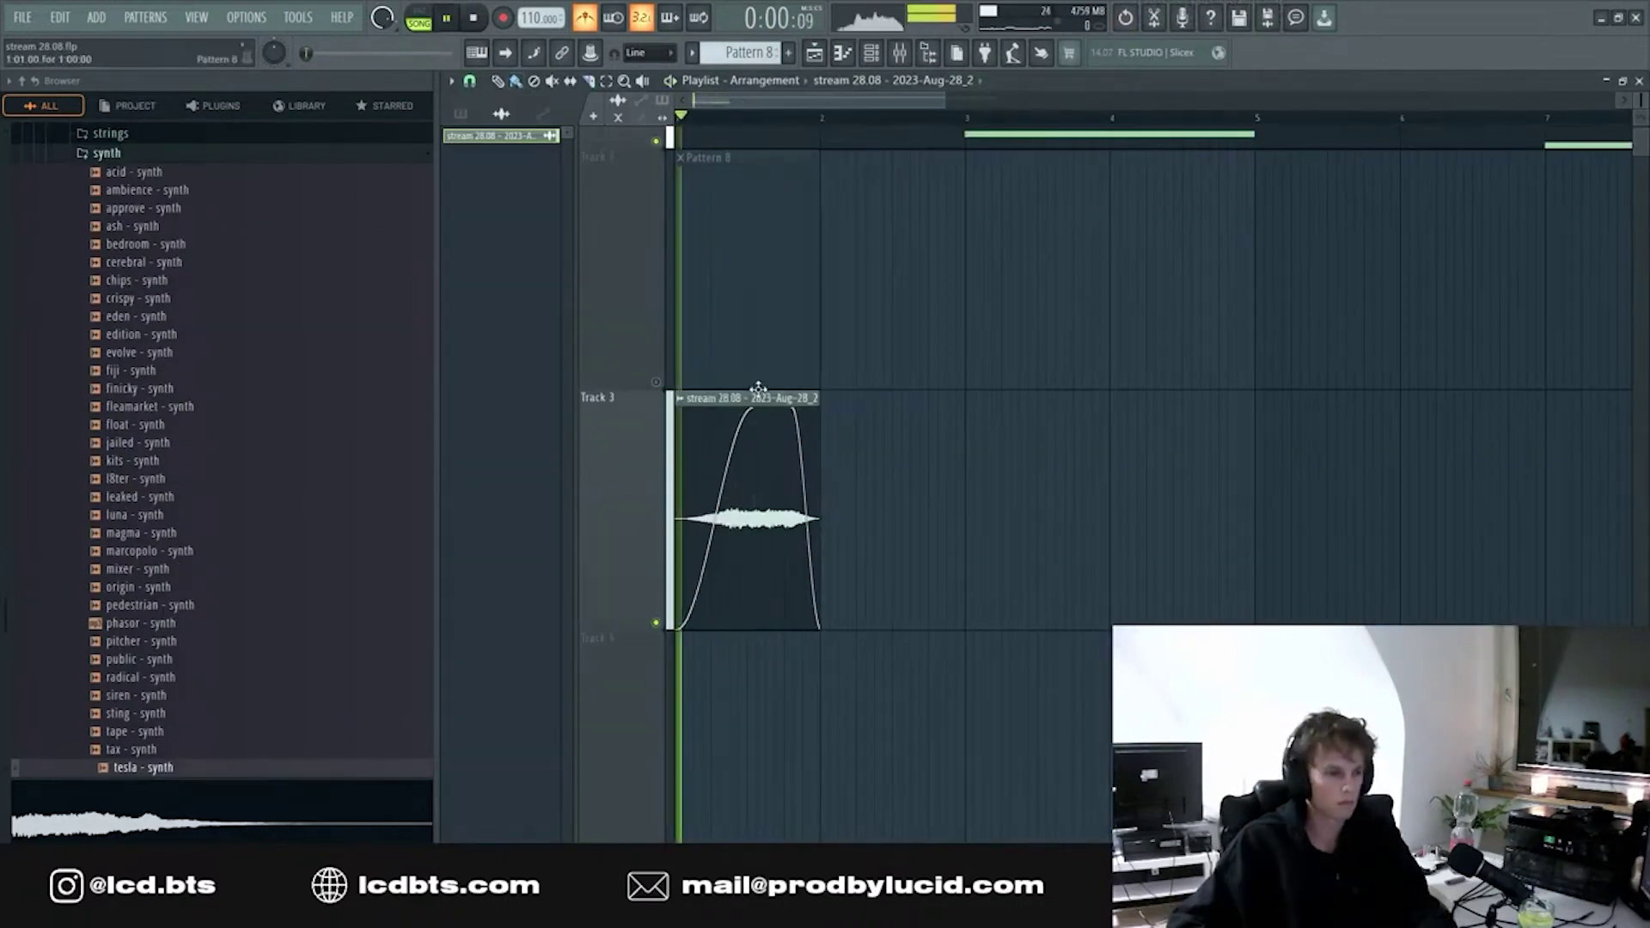
- Shift the repeated Track 3 audio clip in bar 5 slightly earlier to match the first clip's timing, and show the mixer
{"action": "right_click", "coordinate": [758, 392], "text": "ctrl"}
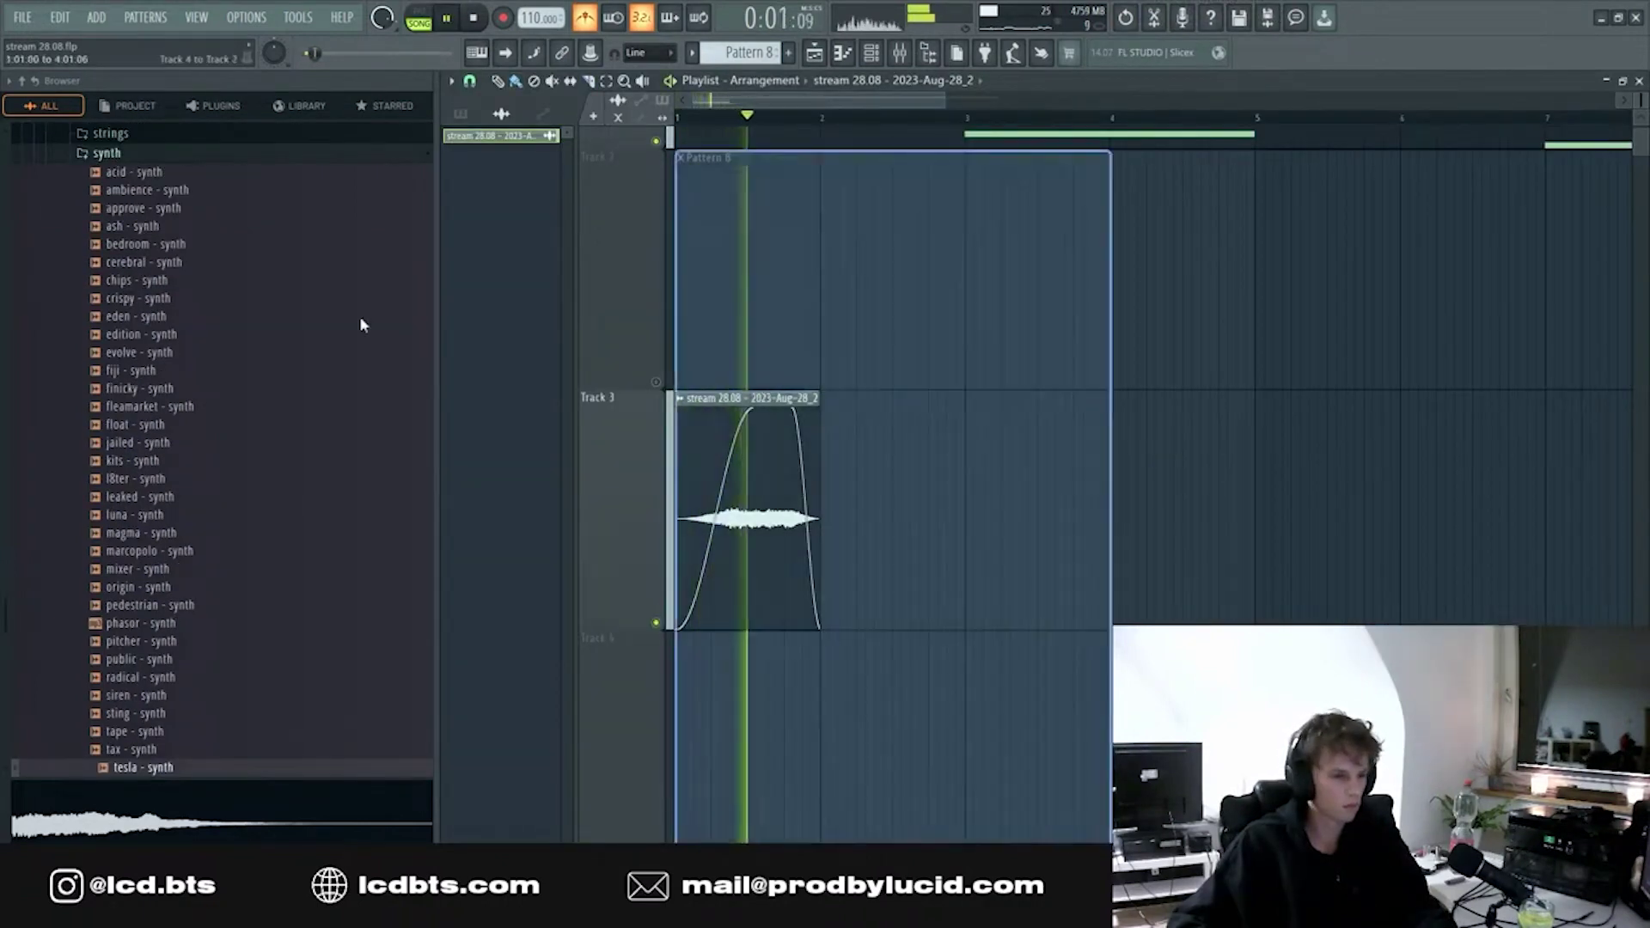
{"action": "double_click", "coordinate": [932, 512]}
{"action": "left_click", "coordinate": [1055, 367]}
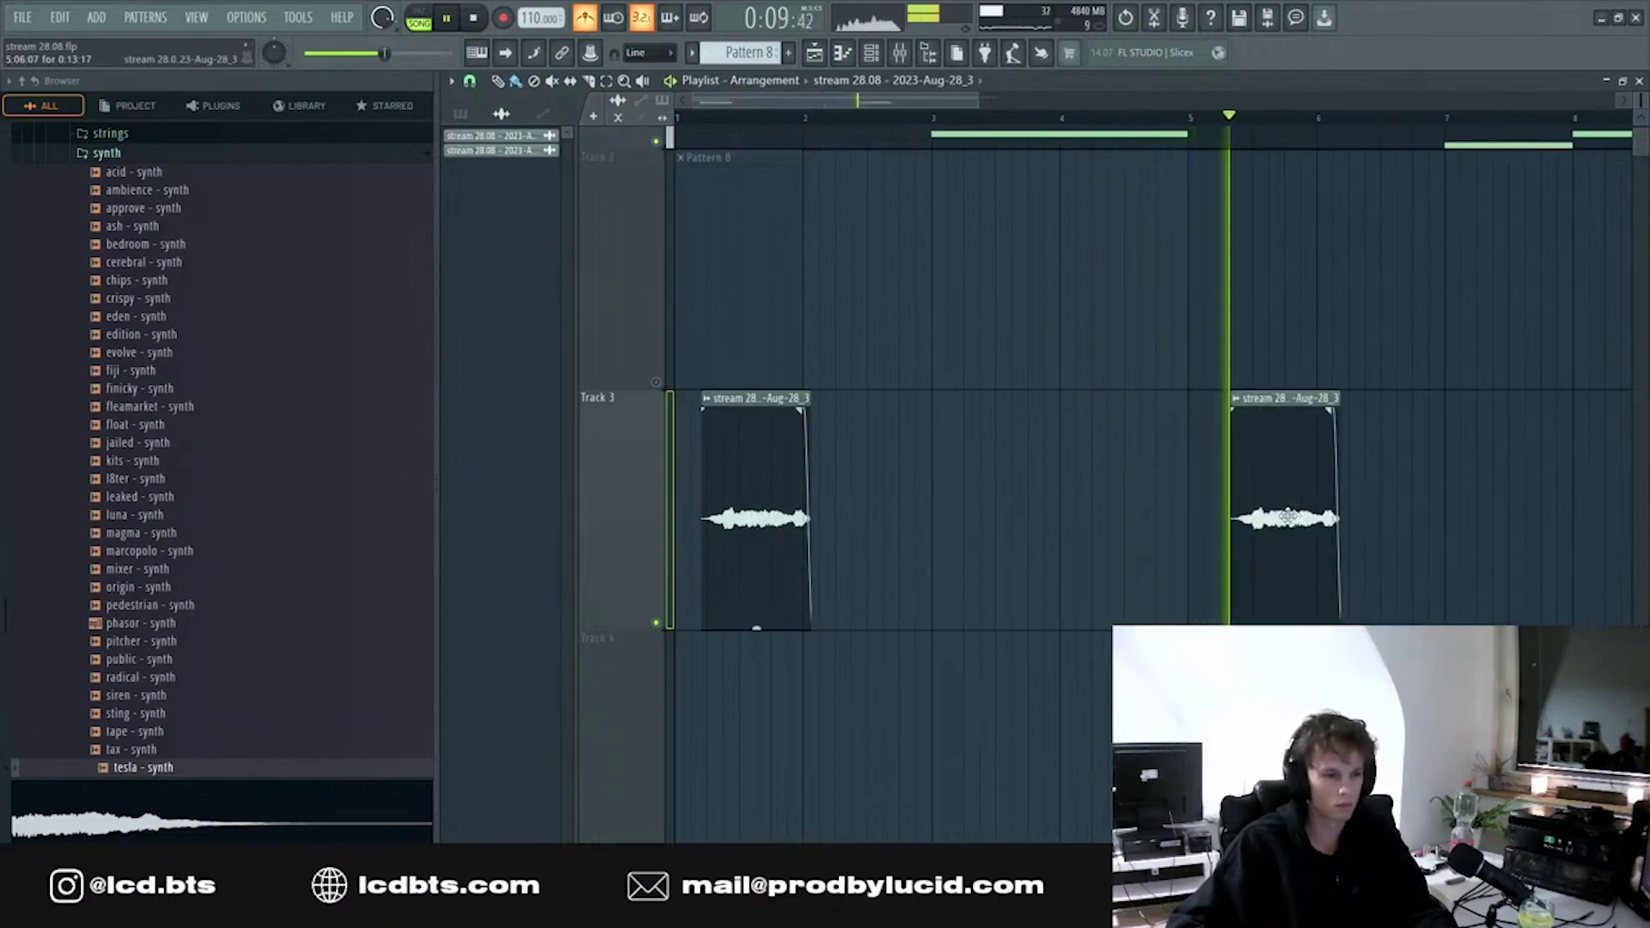
{"action": "left_click_drag", "start_coordinate": [1288, 515], "coordinate": [1276, 516]}
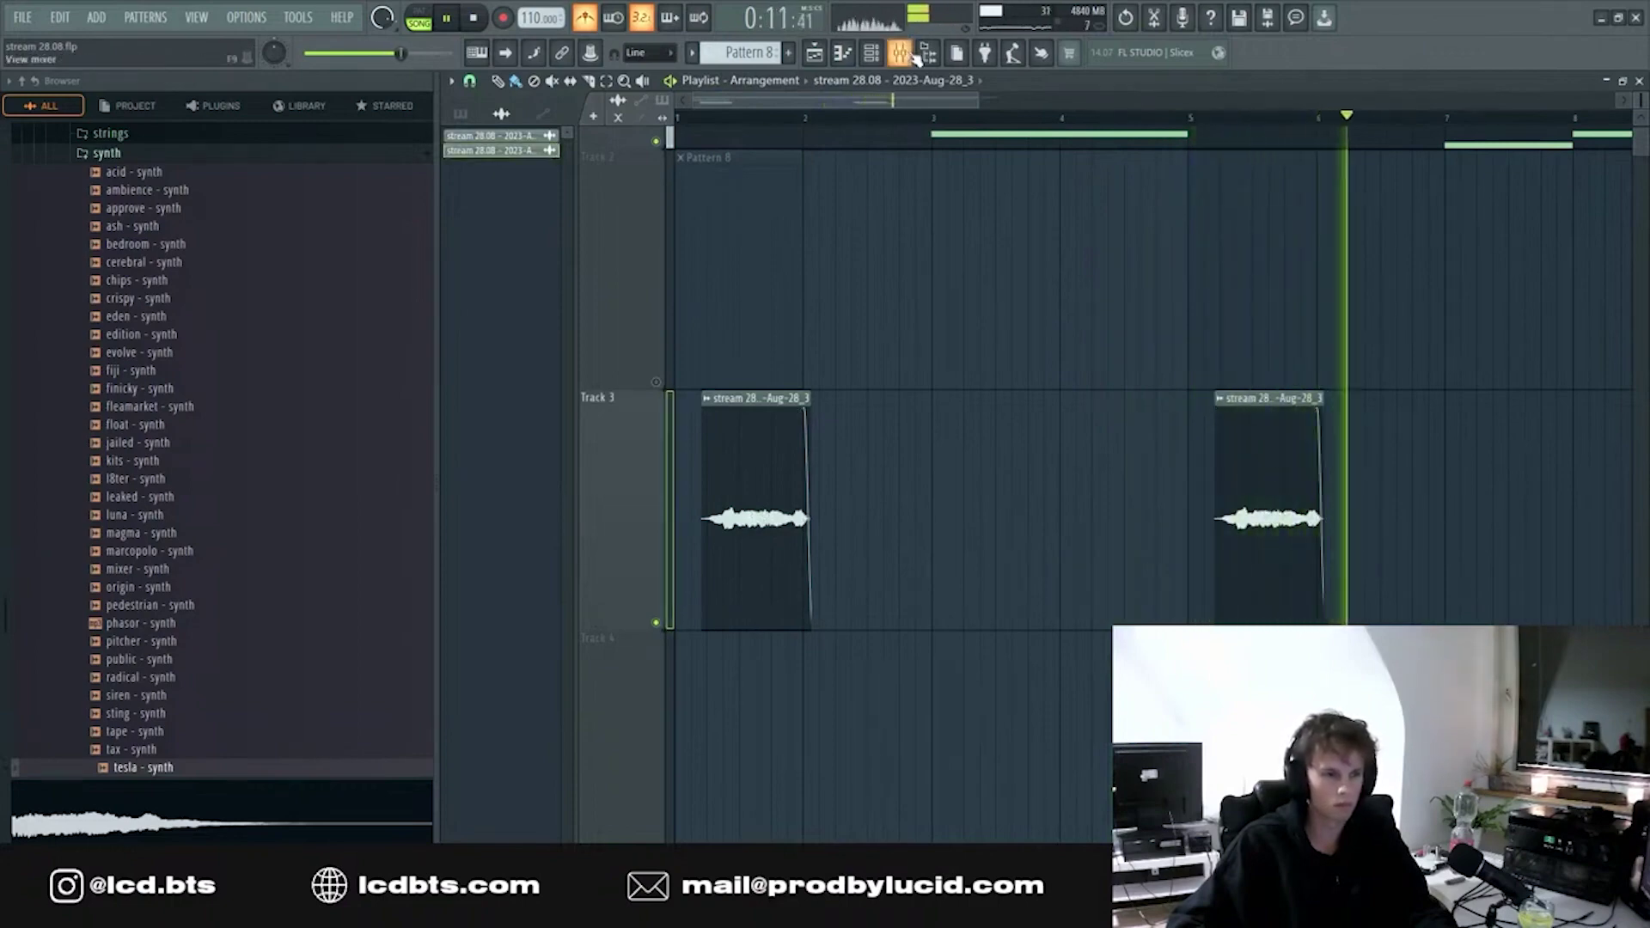
{"action": "key", "text": "F9"}
{"action": "left_click", "coordinate": [1506, 213]}
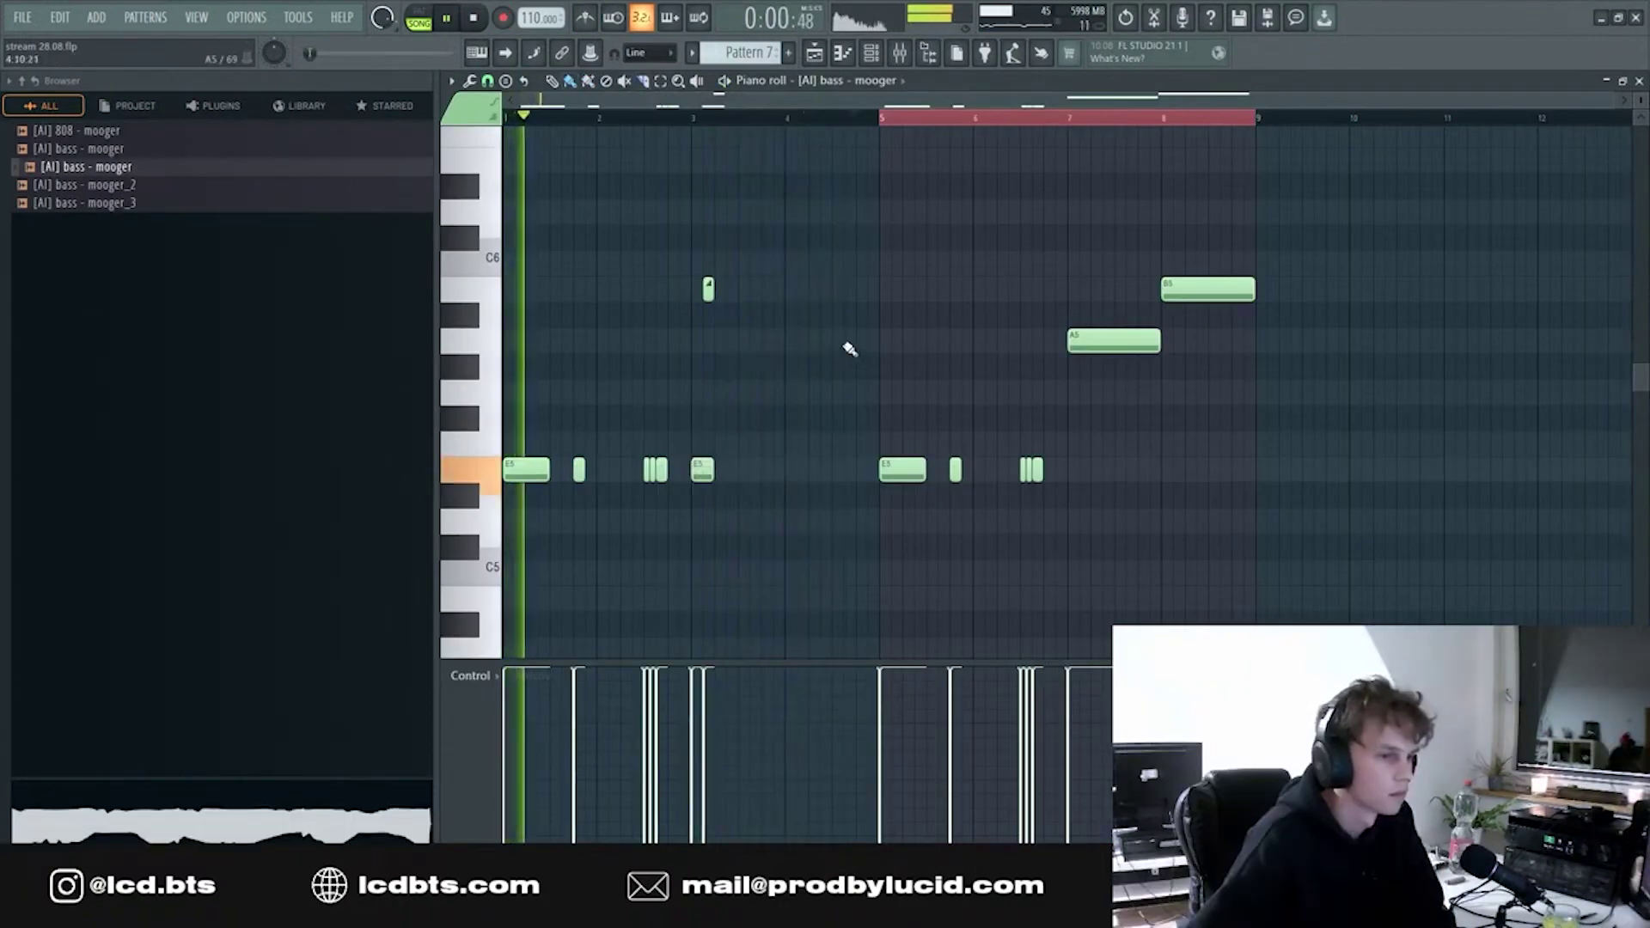
- Add short B5 and A5 bass notes at the end of bar 4 and delete the short B5 note in bar 3
{"action": "left_click_drag", "start_coordinate": [849, 341], "coordinate": [844, 288]}
{"action": "left_click", "coordinate": [862, 339]}
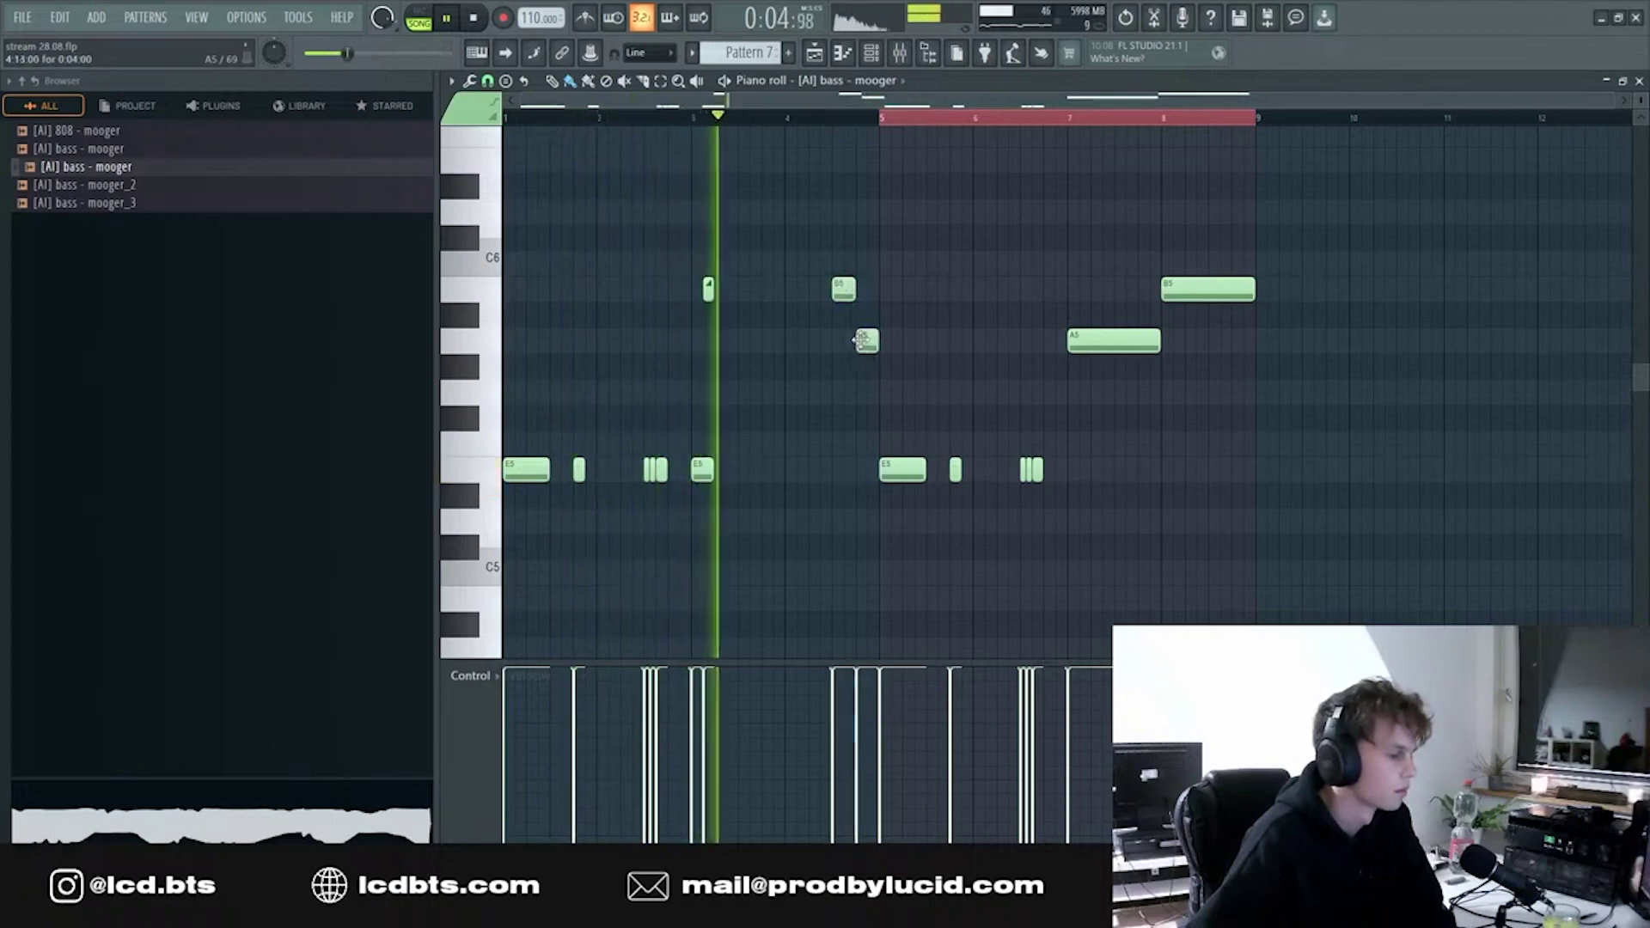
{"action": "right_click", "coordinate": [709, 290]}
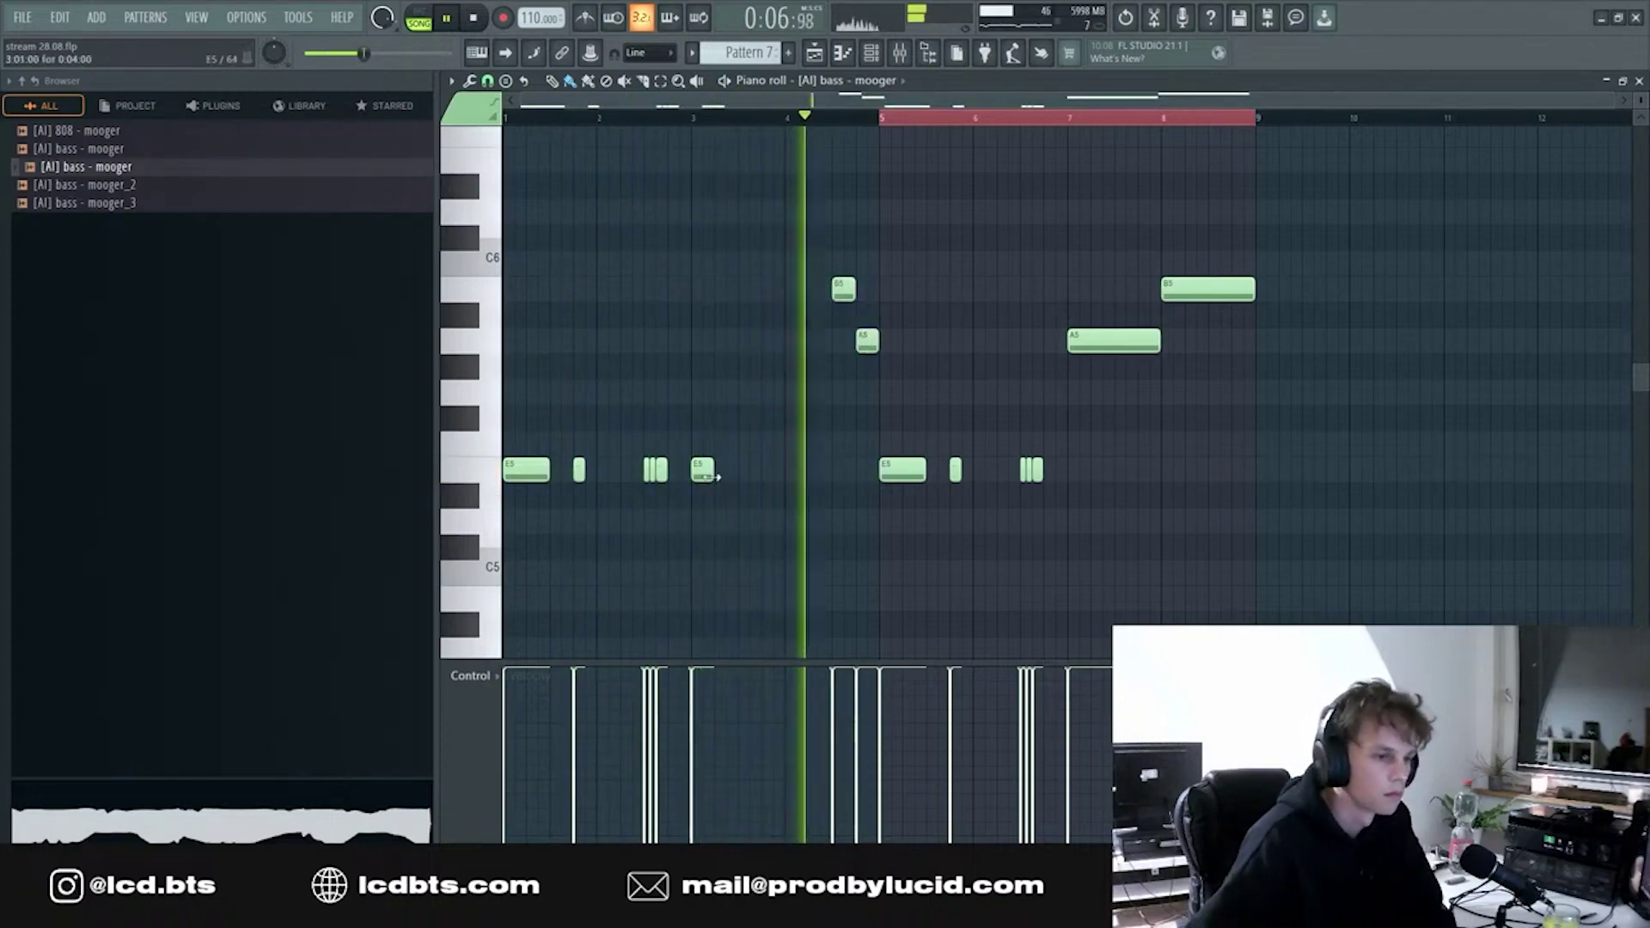
- Replace the E5 bass note at bar 3 with a copy of the opening rhythm on B5, and return to the playlist
{"action": "right_click", "coordinate": [704, 471]}
{"action": "left_click_drag", "start_coordinate": [712, 470], "coordinate": [503, 470]}
{"action": "key", "text": "F5"}
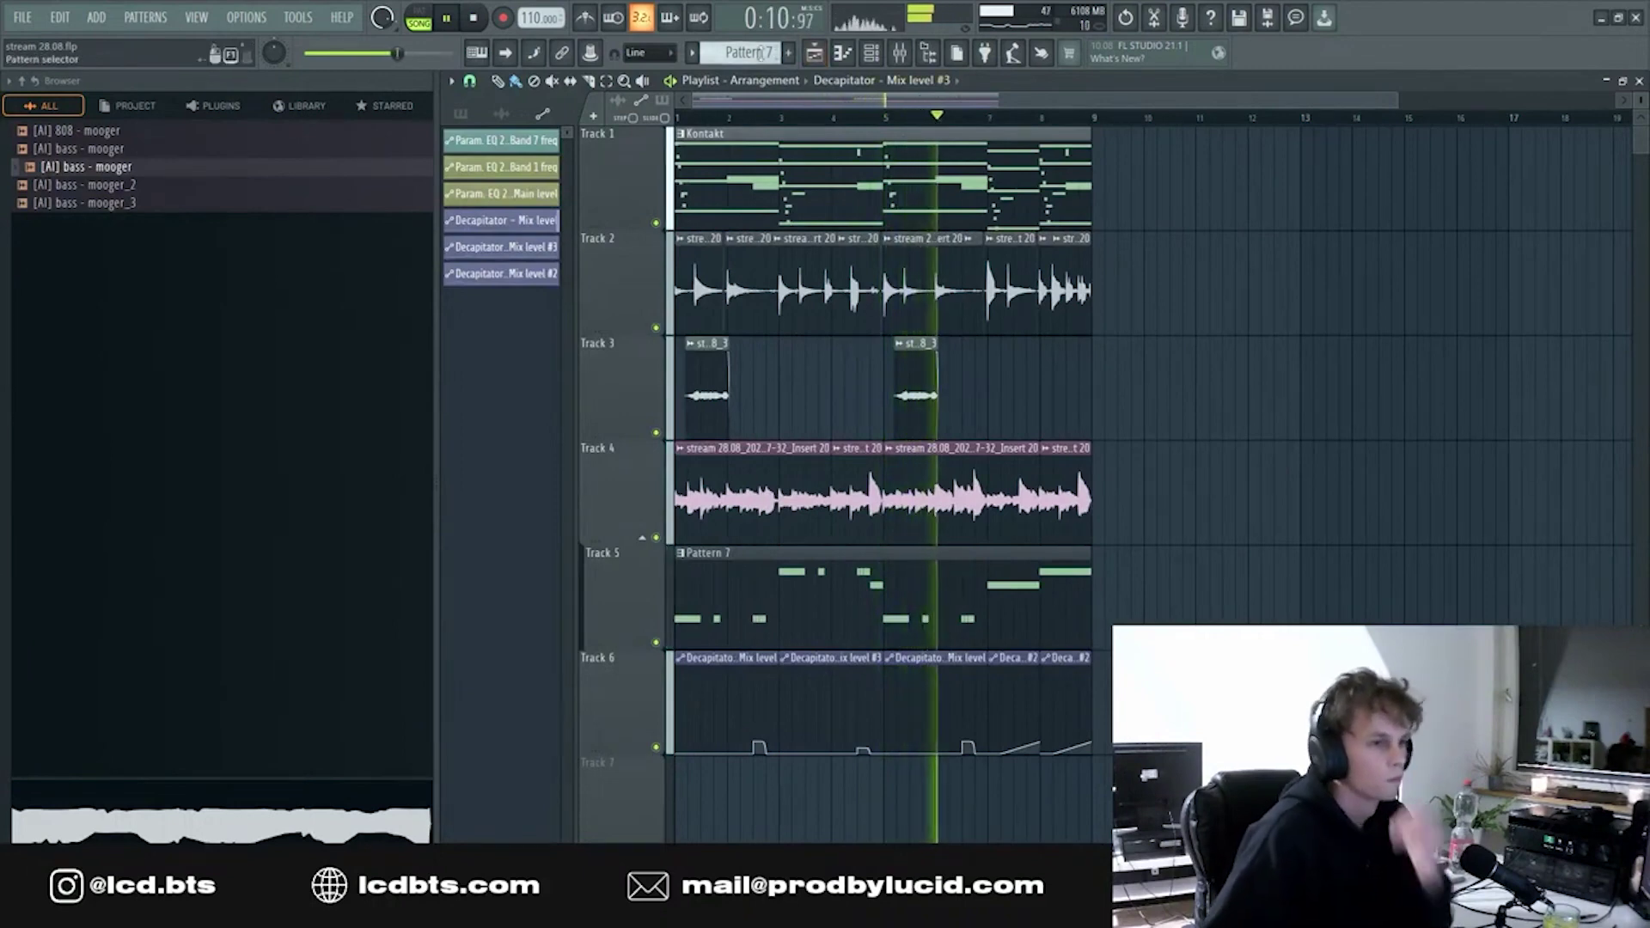
{"action": "scroll", "coordinate": [761, 54], "scroll_direction": "down", "scroll_amount": 1}
{"action": "scroll", "coordinate": [1280, 404], "scroll_direction": "down", "scroll_amount": 2}
{"action": "left_click_drag", "start_coordinate": [1308, 471], "coordinate": [523, 577]}
{"action": "left_click", "coordinate": [886, 63]}
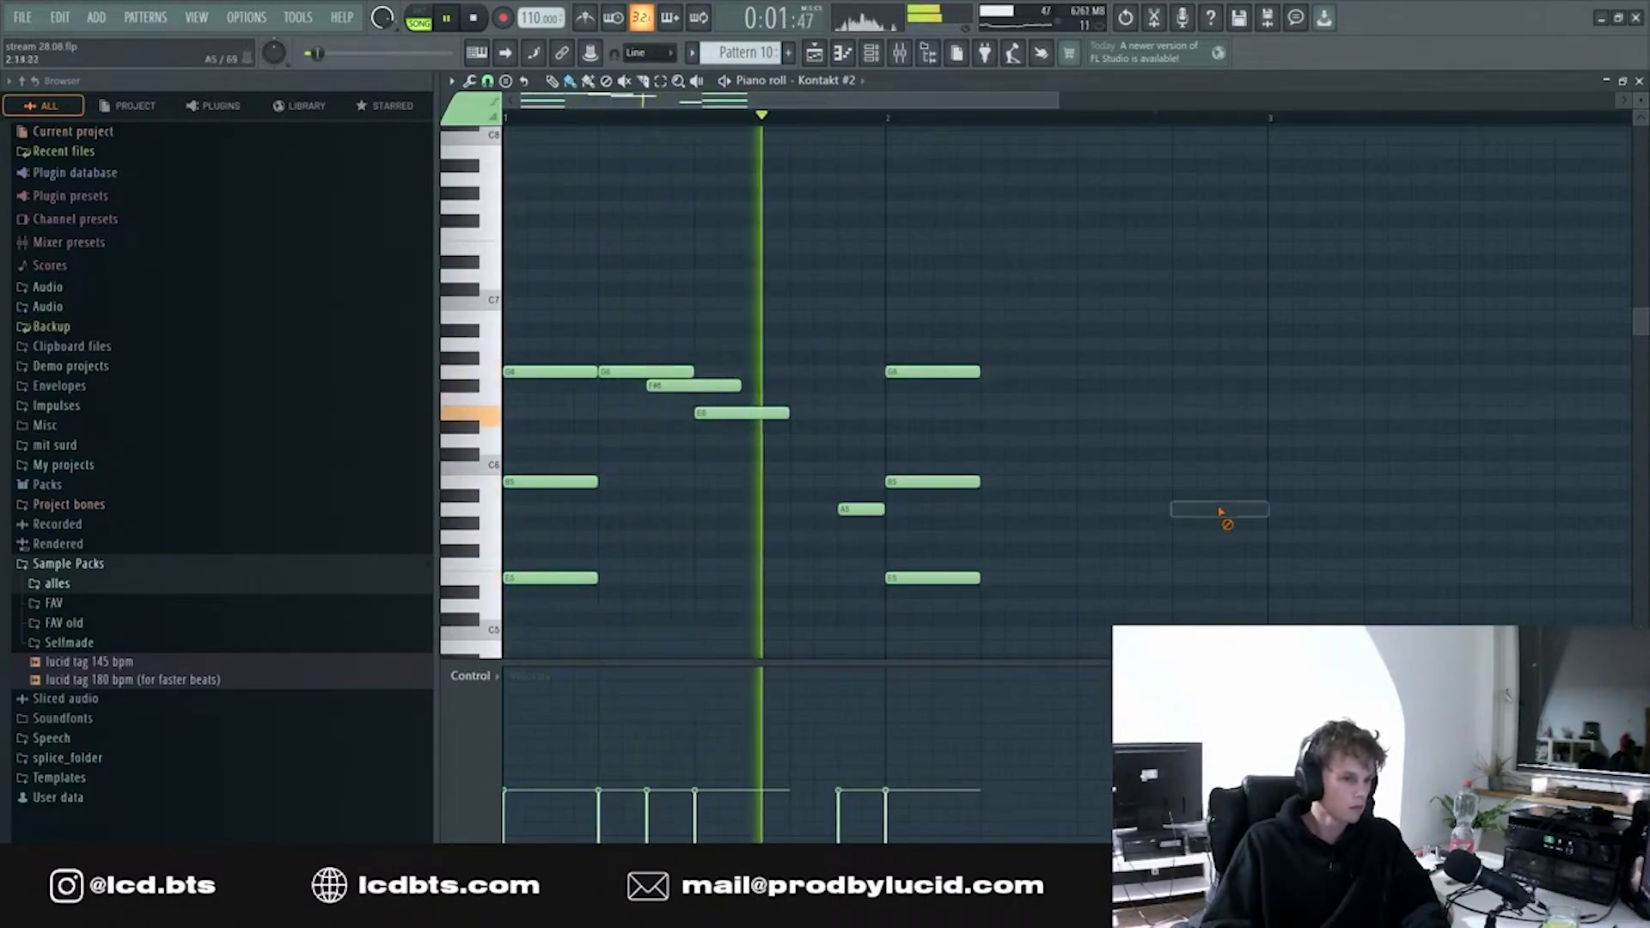
- Extend the Kontakt #2 melody in Pattern 10 through bar 7, adapting the last phrase to the chord there
{"action": "scroll", "coordinate": [1001, 493], "scroll_direction": "down", "scroll_amount": 2}
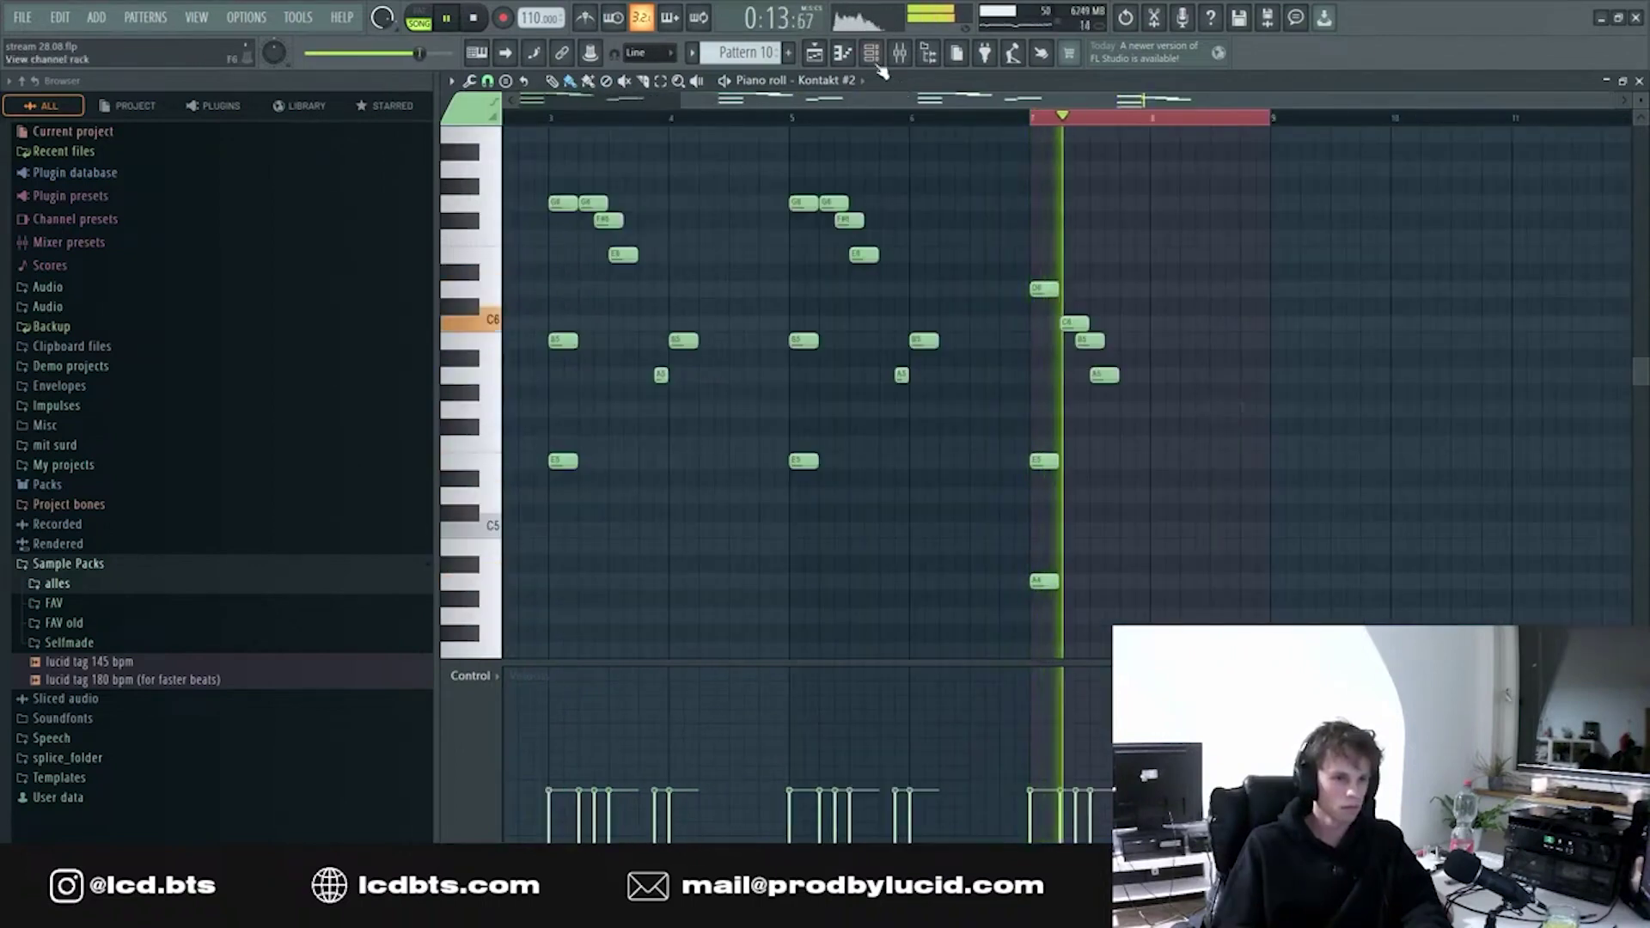
{"action": "left_click", "coordinate": [815, 54]}
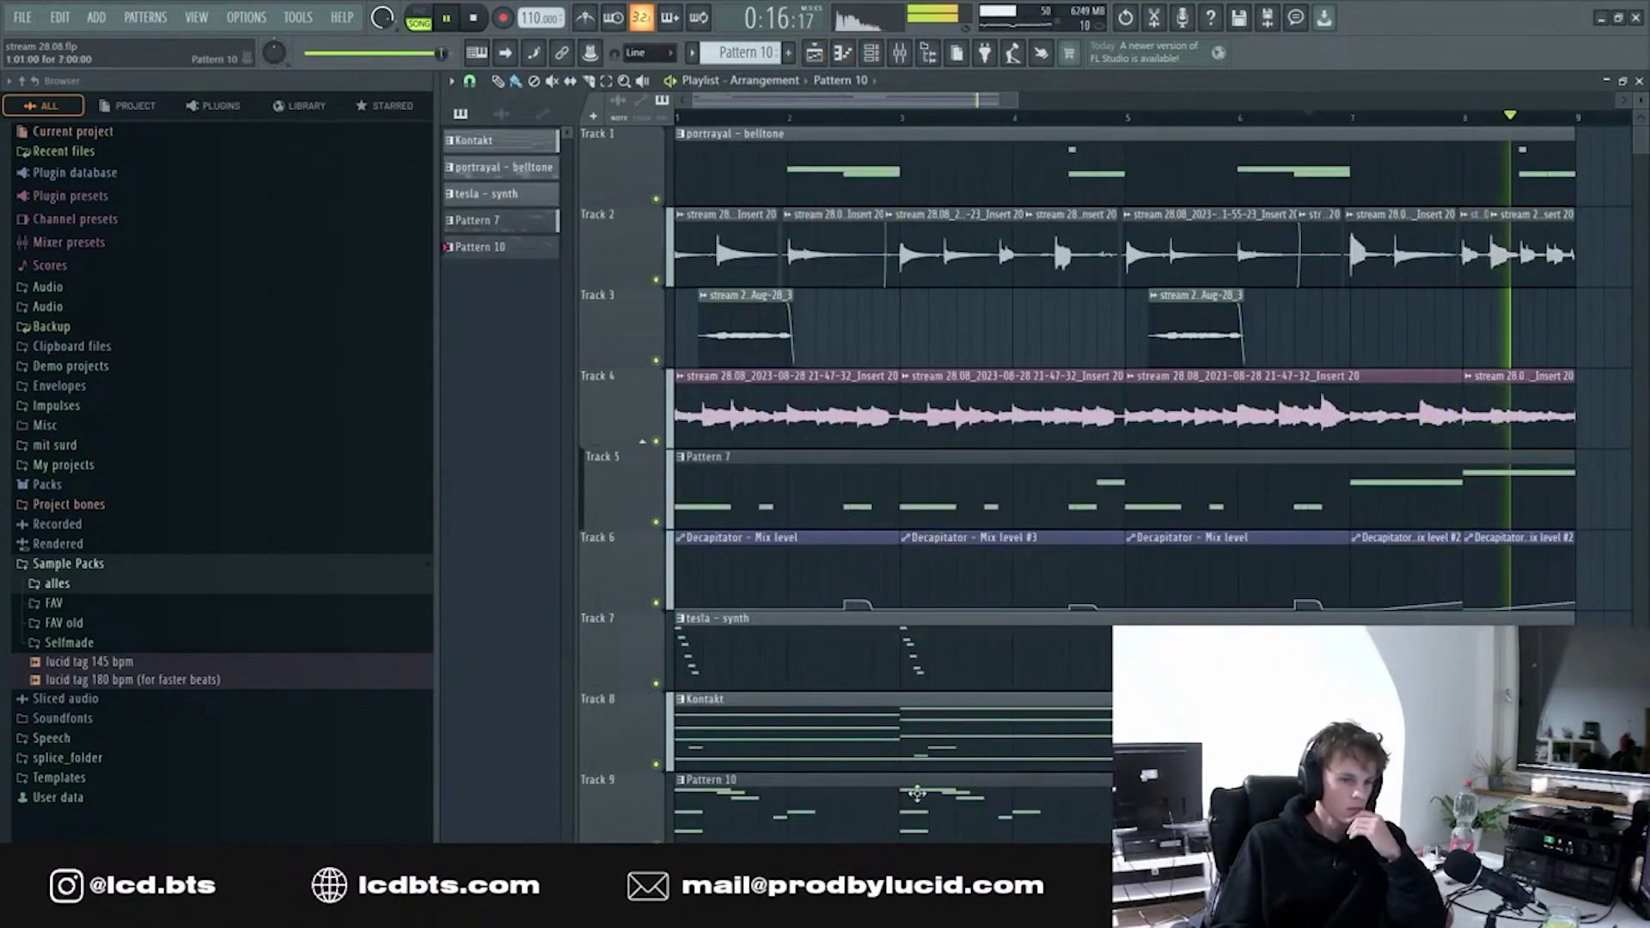
{"action": "key", "text": "F6"}
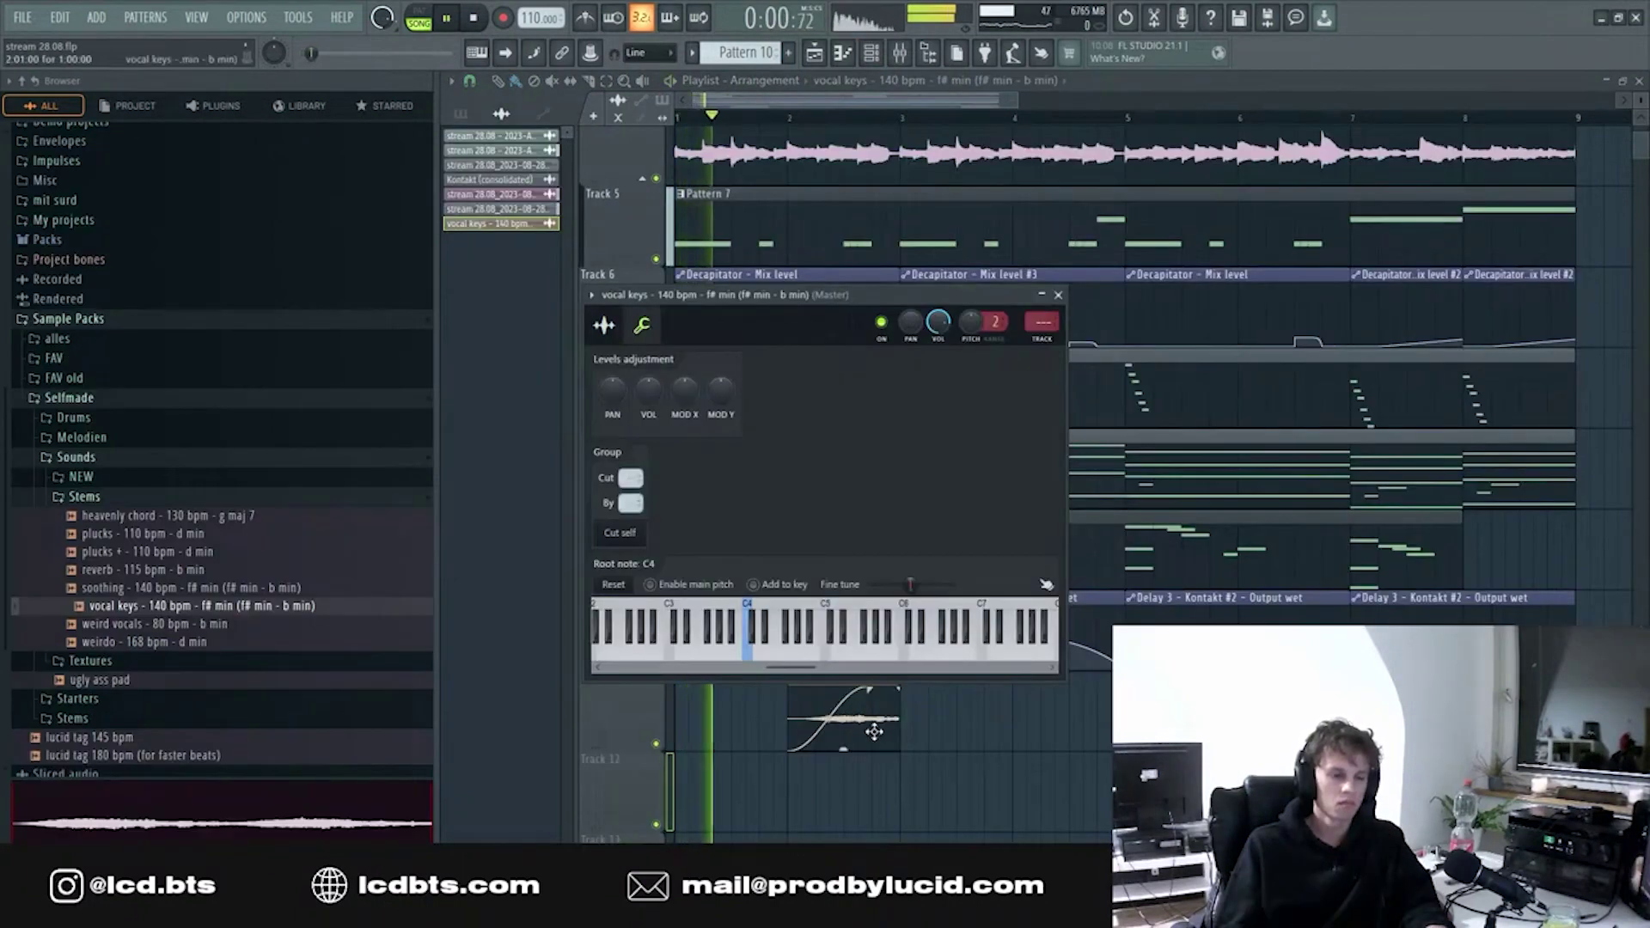
- Copy the vocal keys clip on Track 11 from bar 2 to bar 4 and route its channel to a mixer track
{"action": "left_click_drag", "start_coordinate": [874, 731], "coordinate": [1324, 726]}
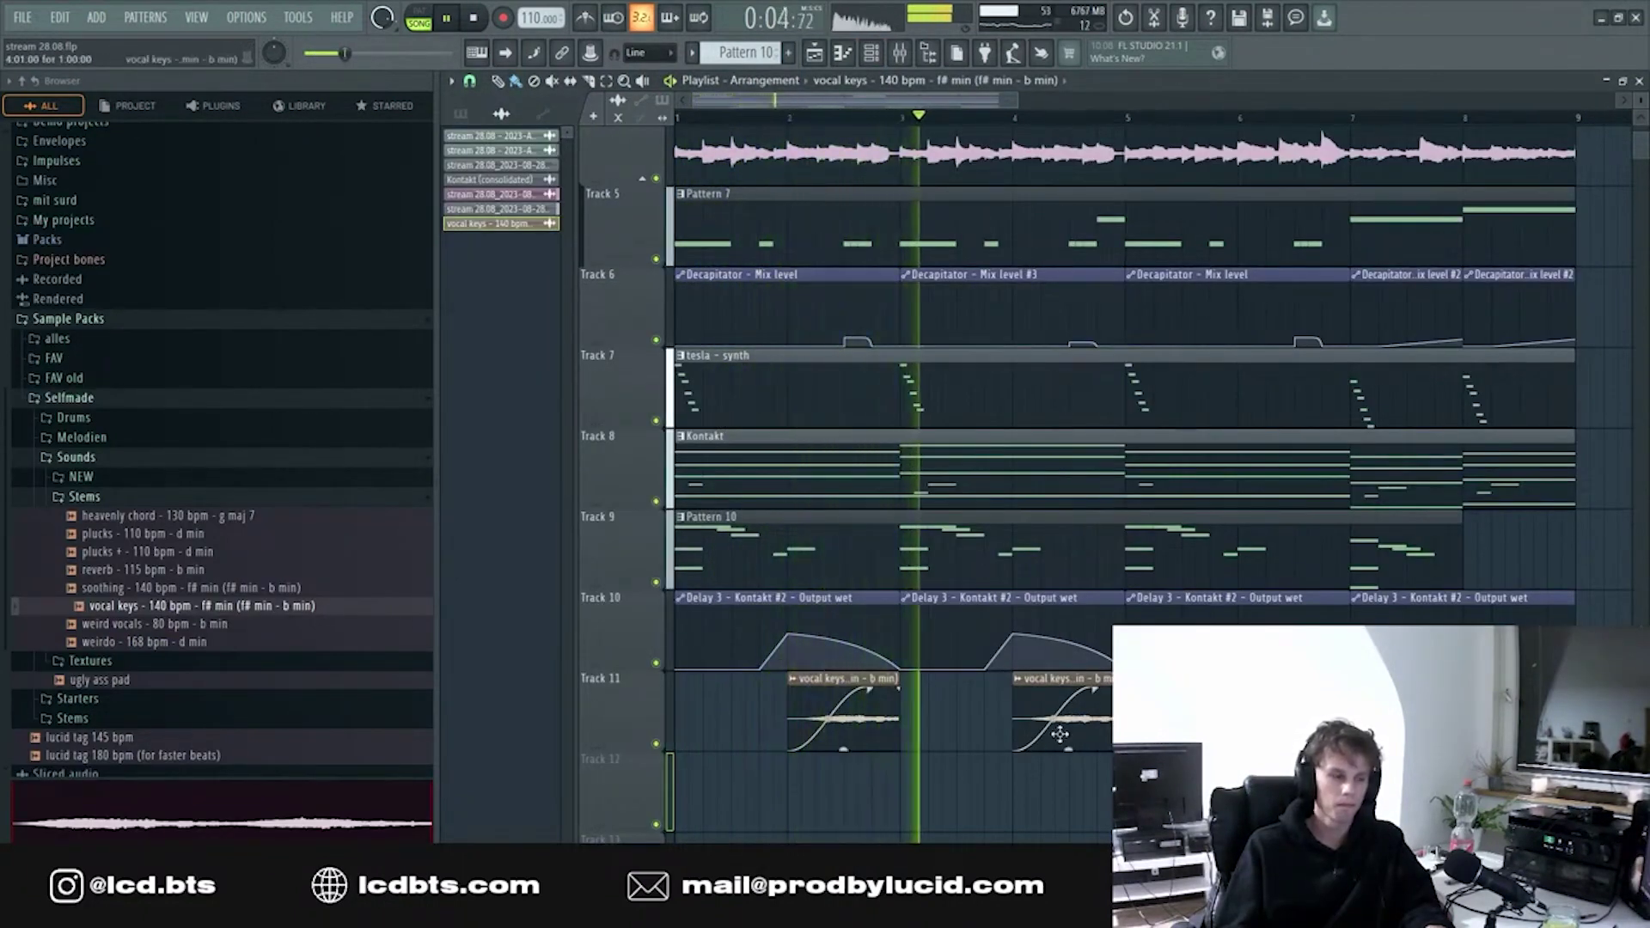
{"action": "double_click", "coordinate": [877, 733]}
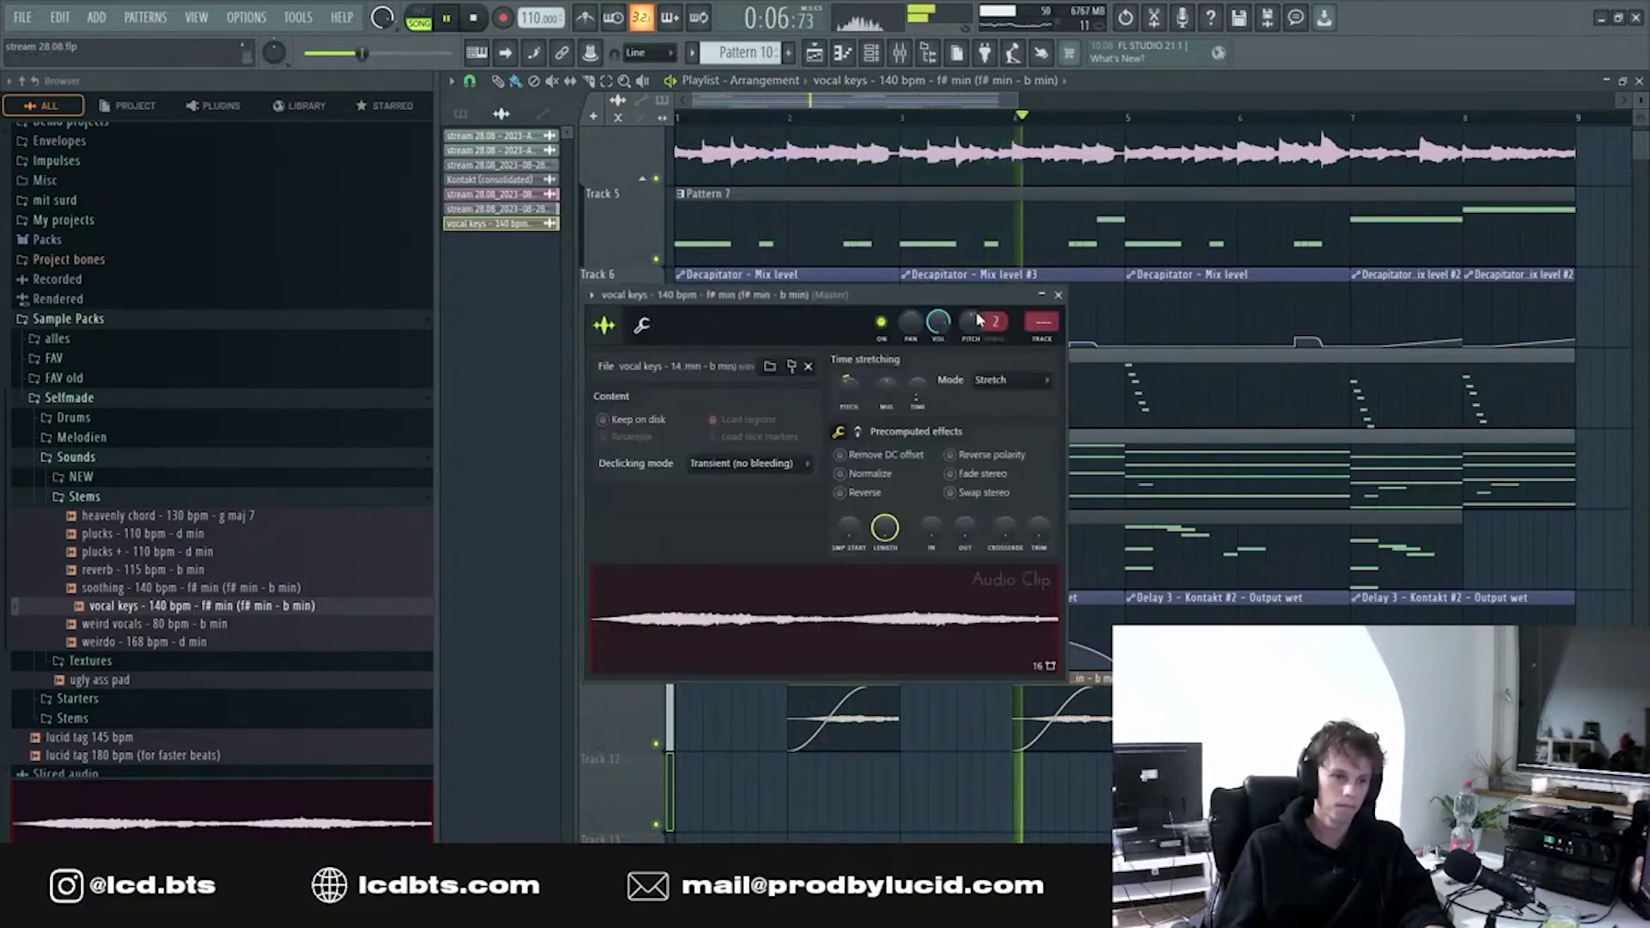
{"action": "left_click", "coordinate": [1056, 341]}
{"action": "left_click", "coordinate": [1520, 151]}
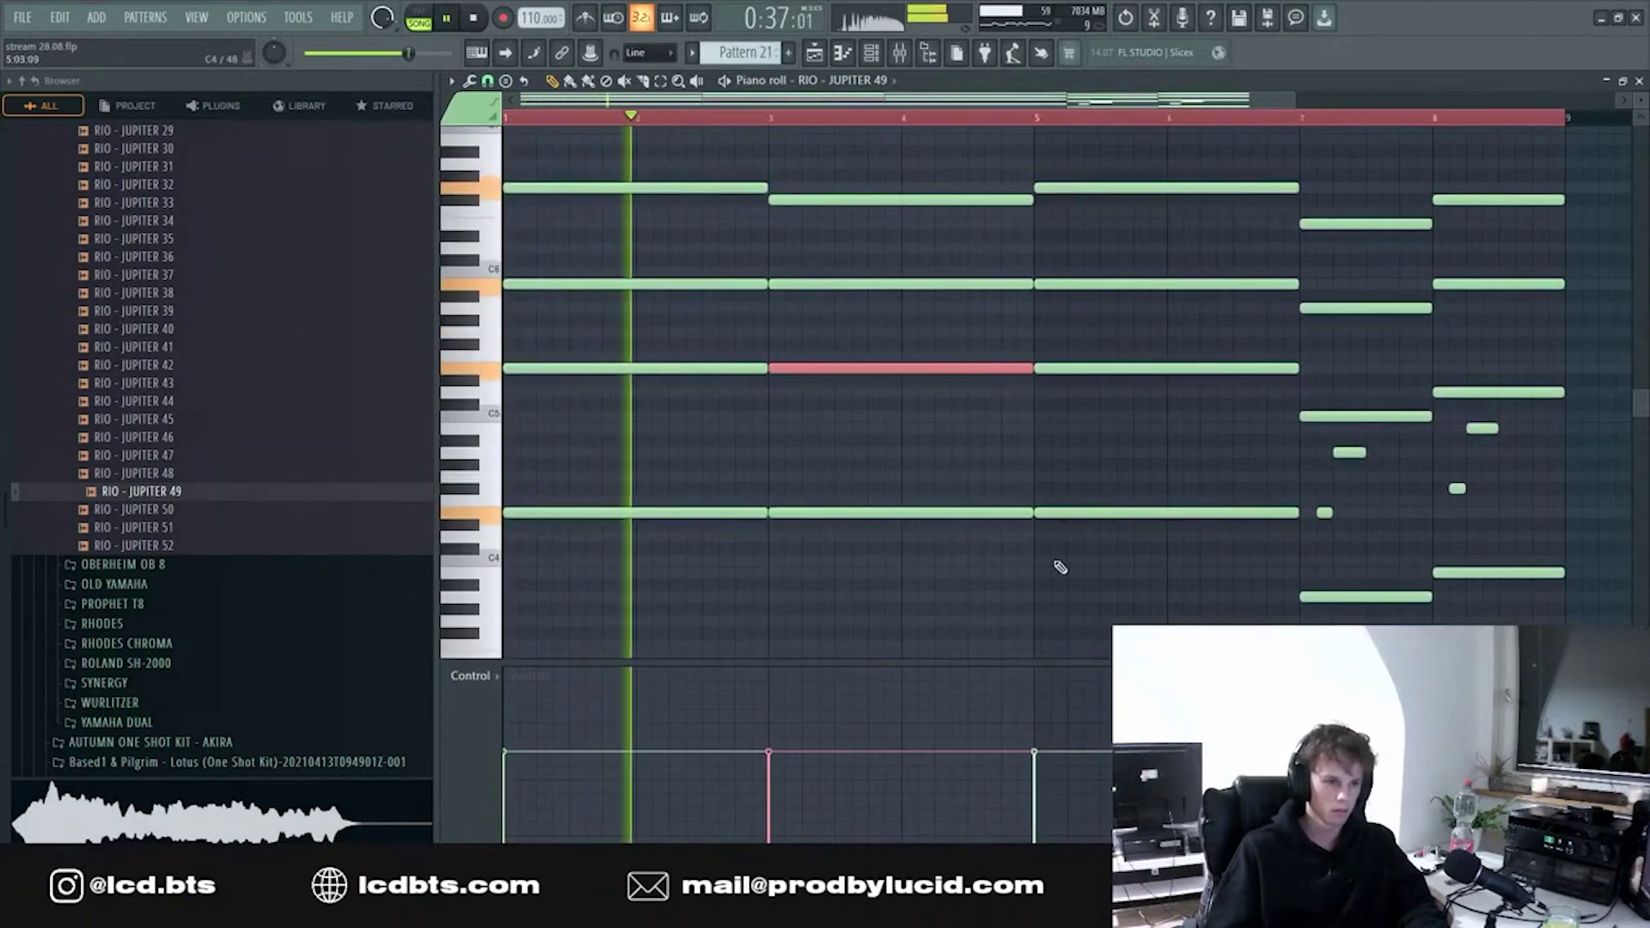
{"action": "scroll", "coordinate": [1062, 567], "scroll_direction": "down", "scroll_amount": 4}
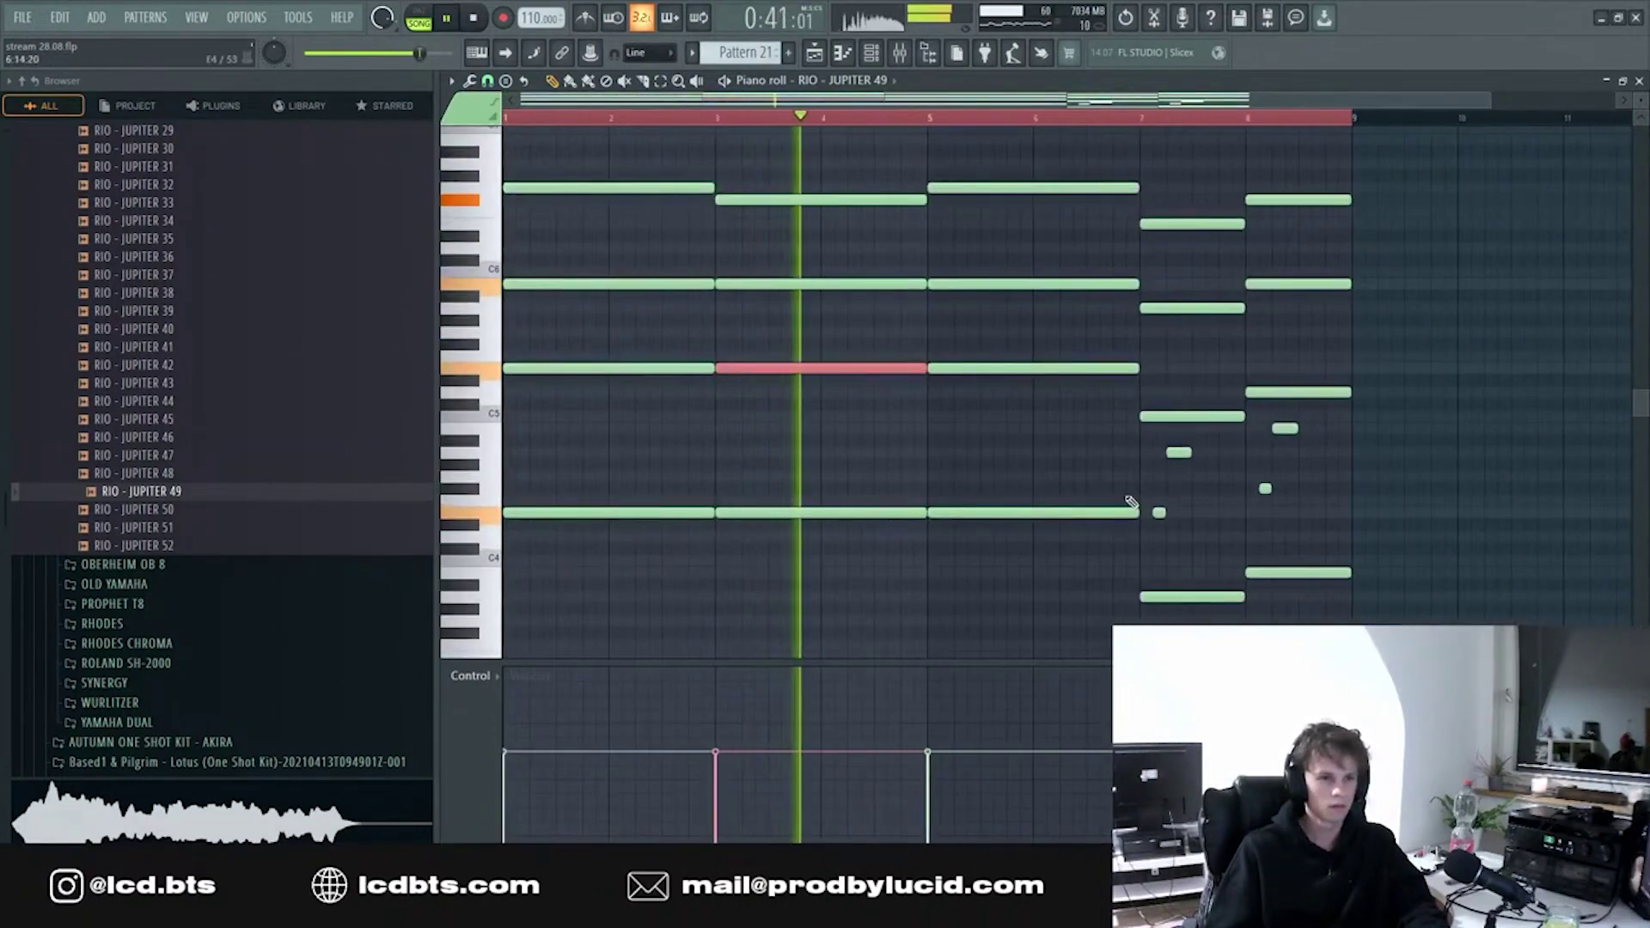
{"action": "scroll", "coordinate": [1193, 593], "scroll_direction": "up", "scroll_amount": 4}
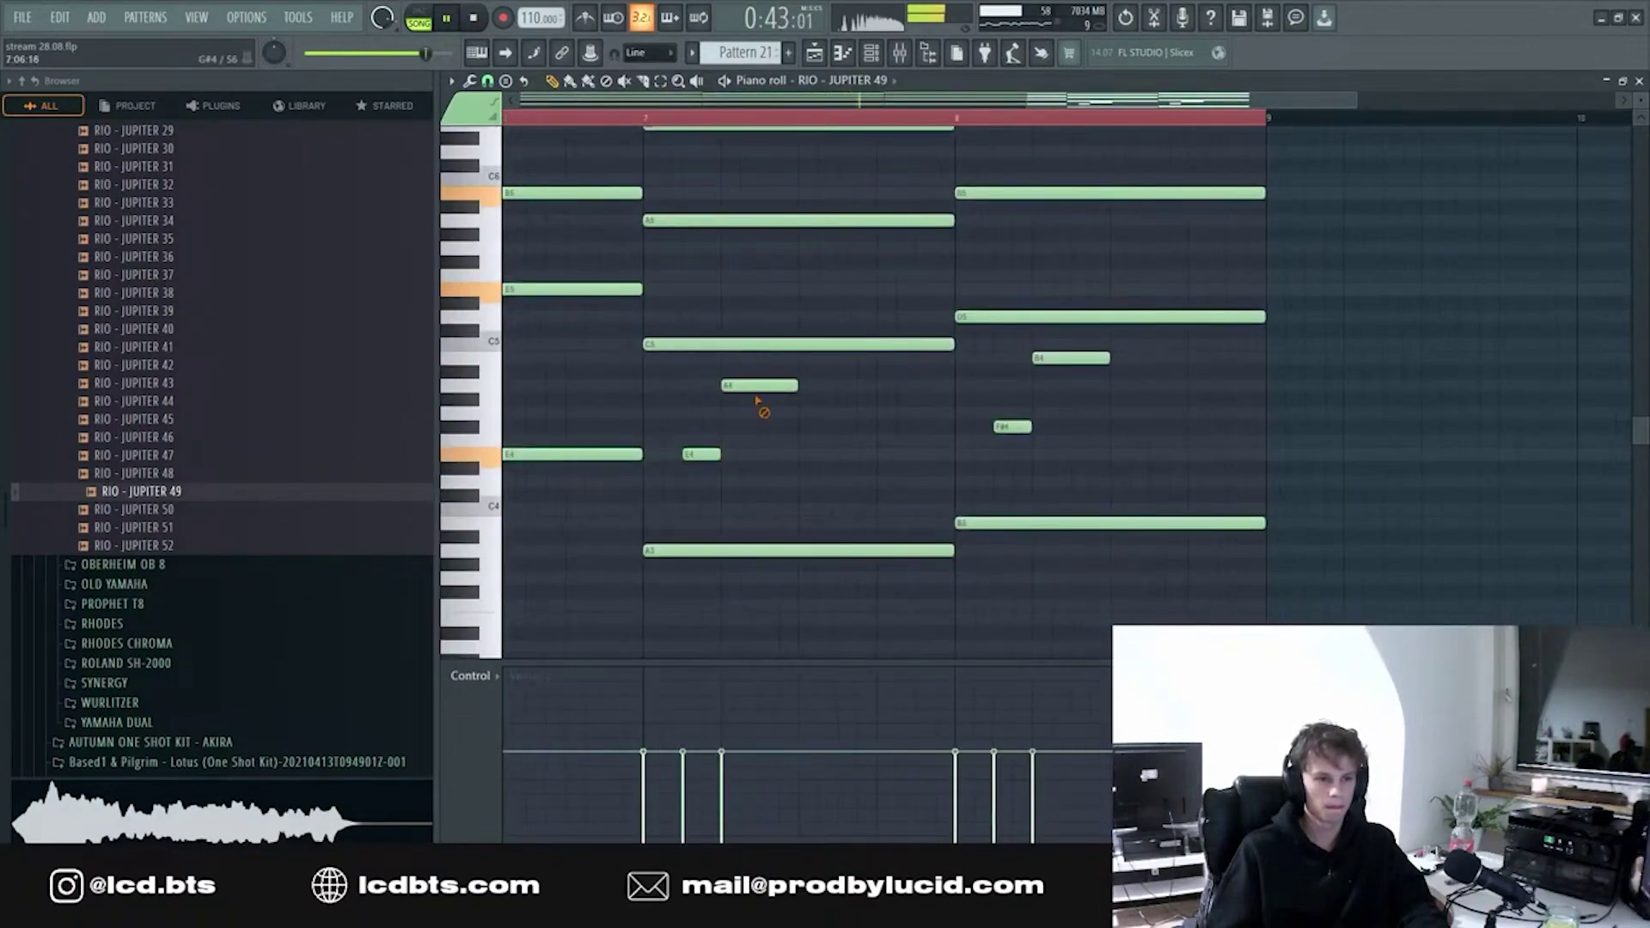
{"action": "key", "text": "F5"}
{"action": "key", "text": "F9"}
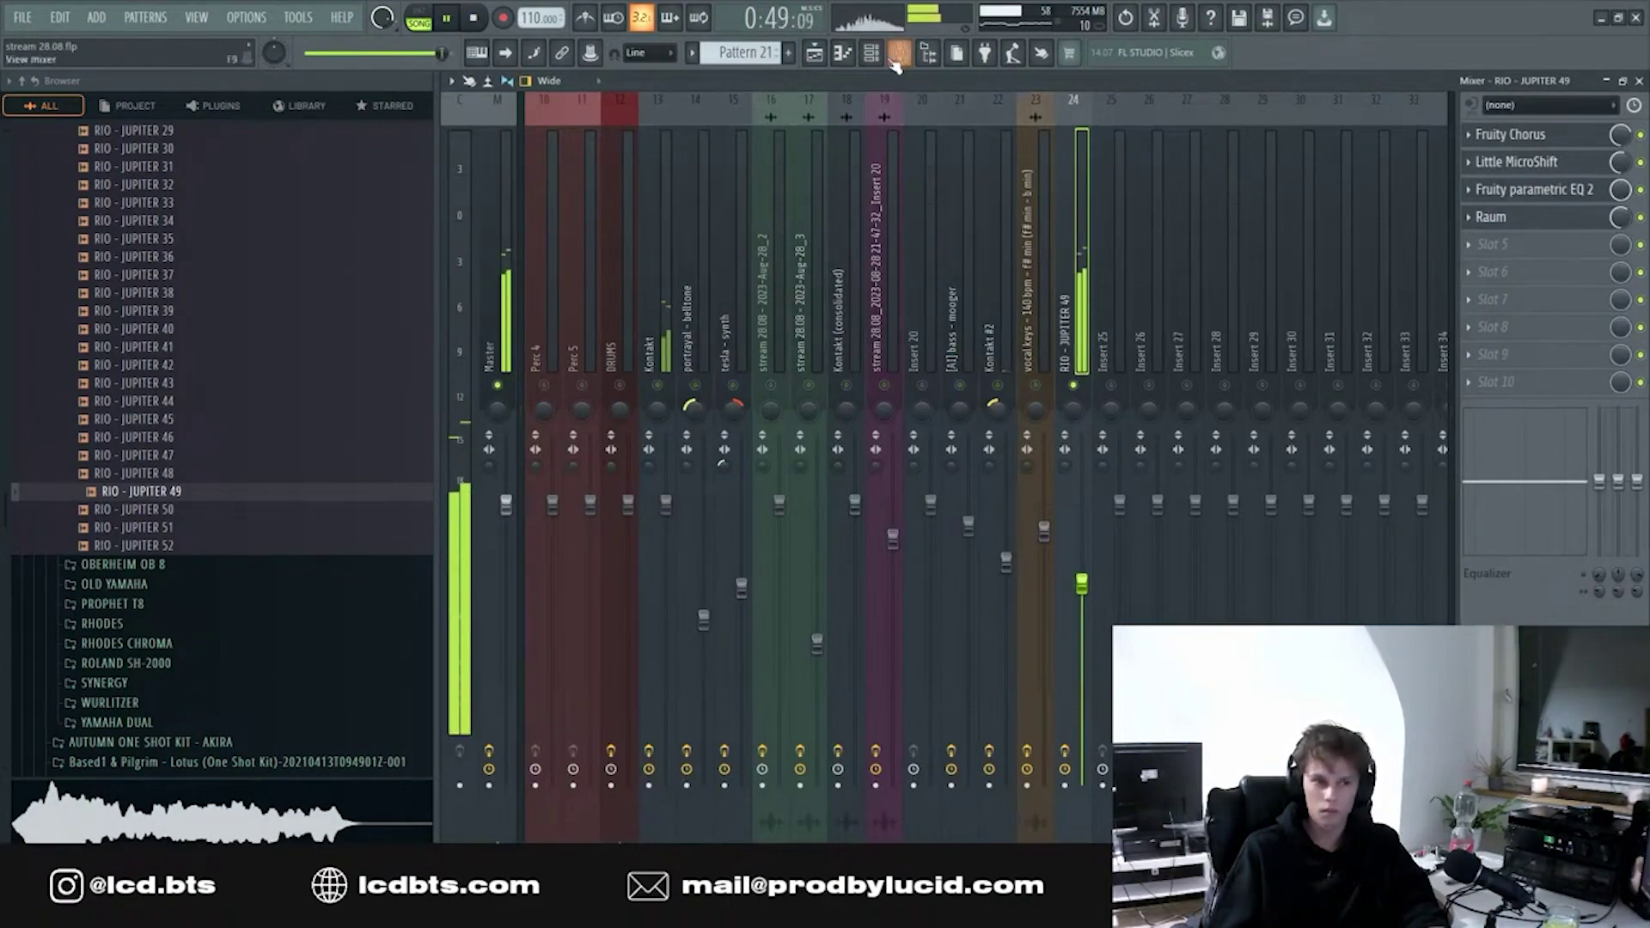
- Transpose the top voice of all the Omnisphere #2 chords down one octave
{"action": "left_click", "coordinate": [849, 54]}
{"action": "left_click_drag", "start_coordinate": [708, 242], "coordinate": [1483, 131]}
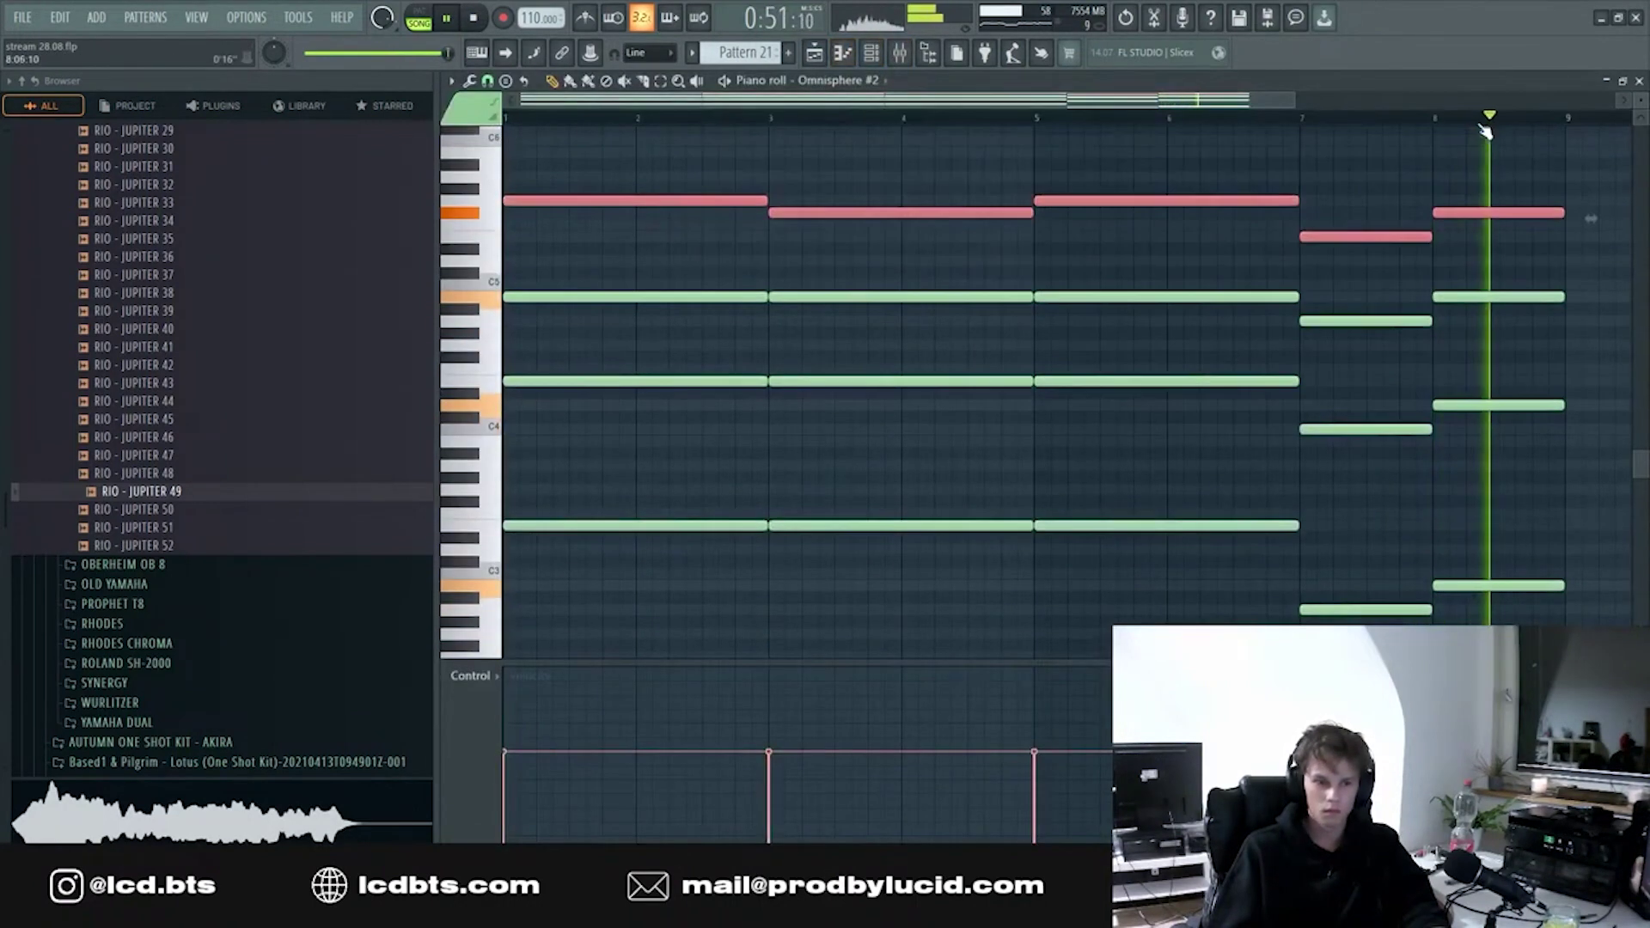
{"action": "key", "text": "ctrl+Down"}
{"action": "key", "text": "space"}
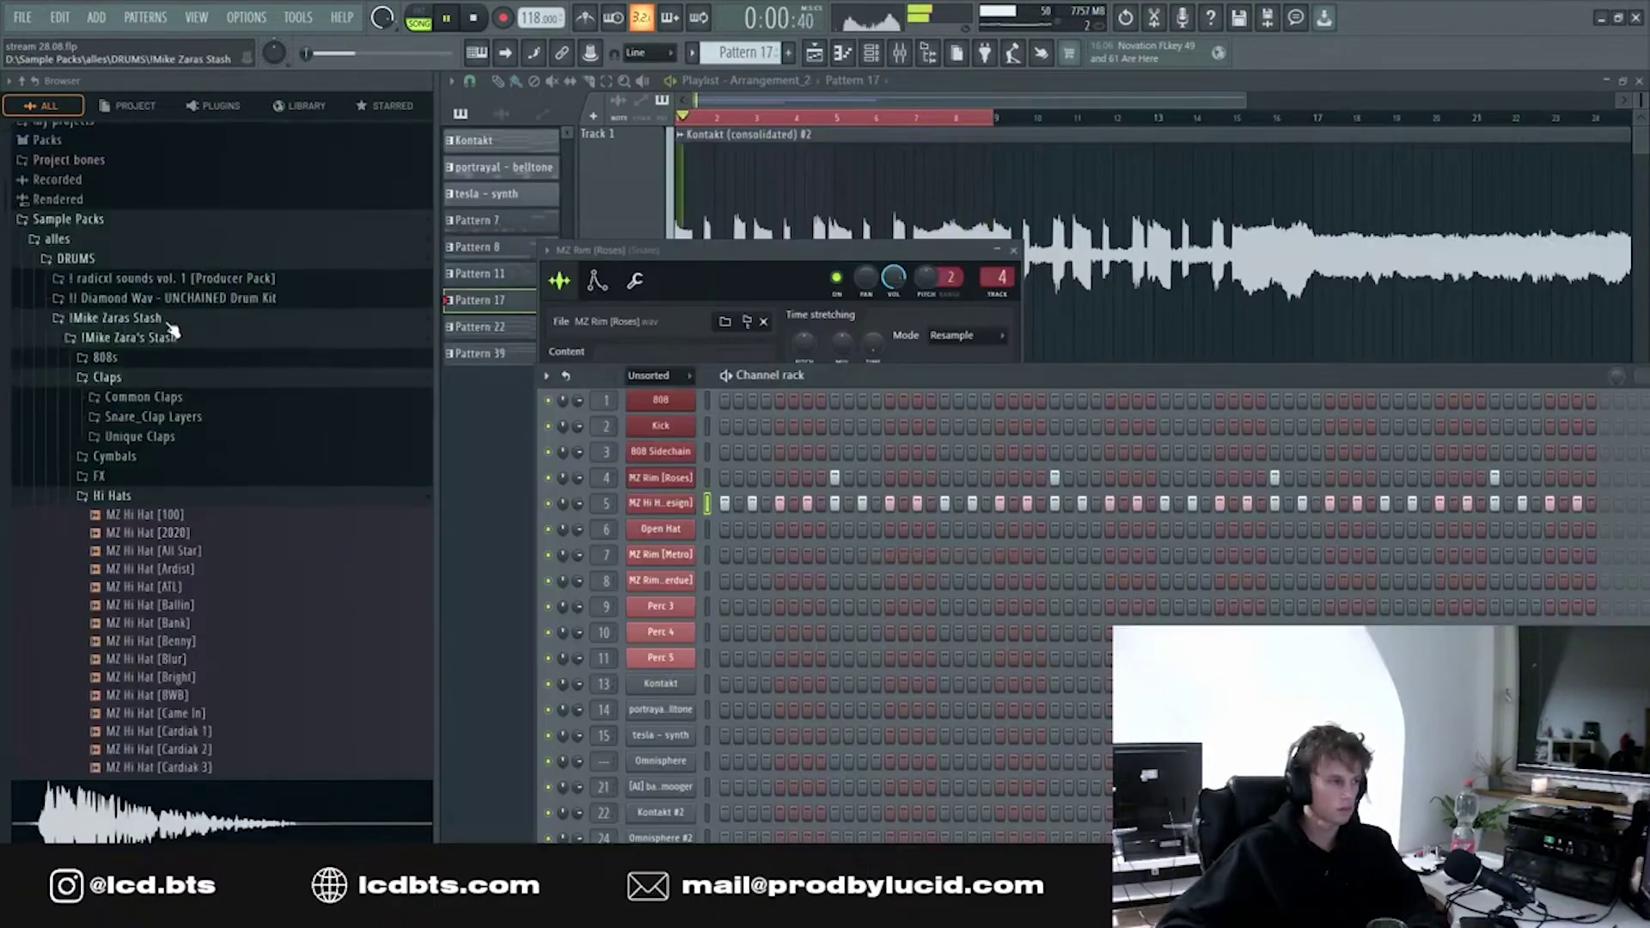
- Load percussion samples from CRPTC - SFAD03 (CREATIVE KIT), including PRC - 25TH and PRC - LAG, into the percussion channels
{"action": "left_click", "coordinate": [163, 318]}
{"action": "left_click", "coordinate": [184, 594]}
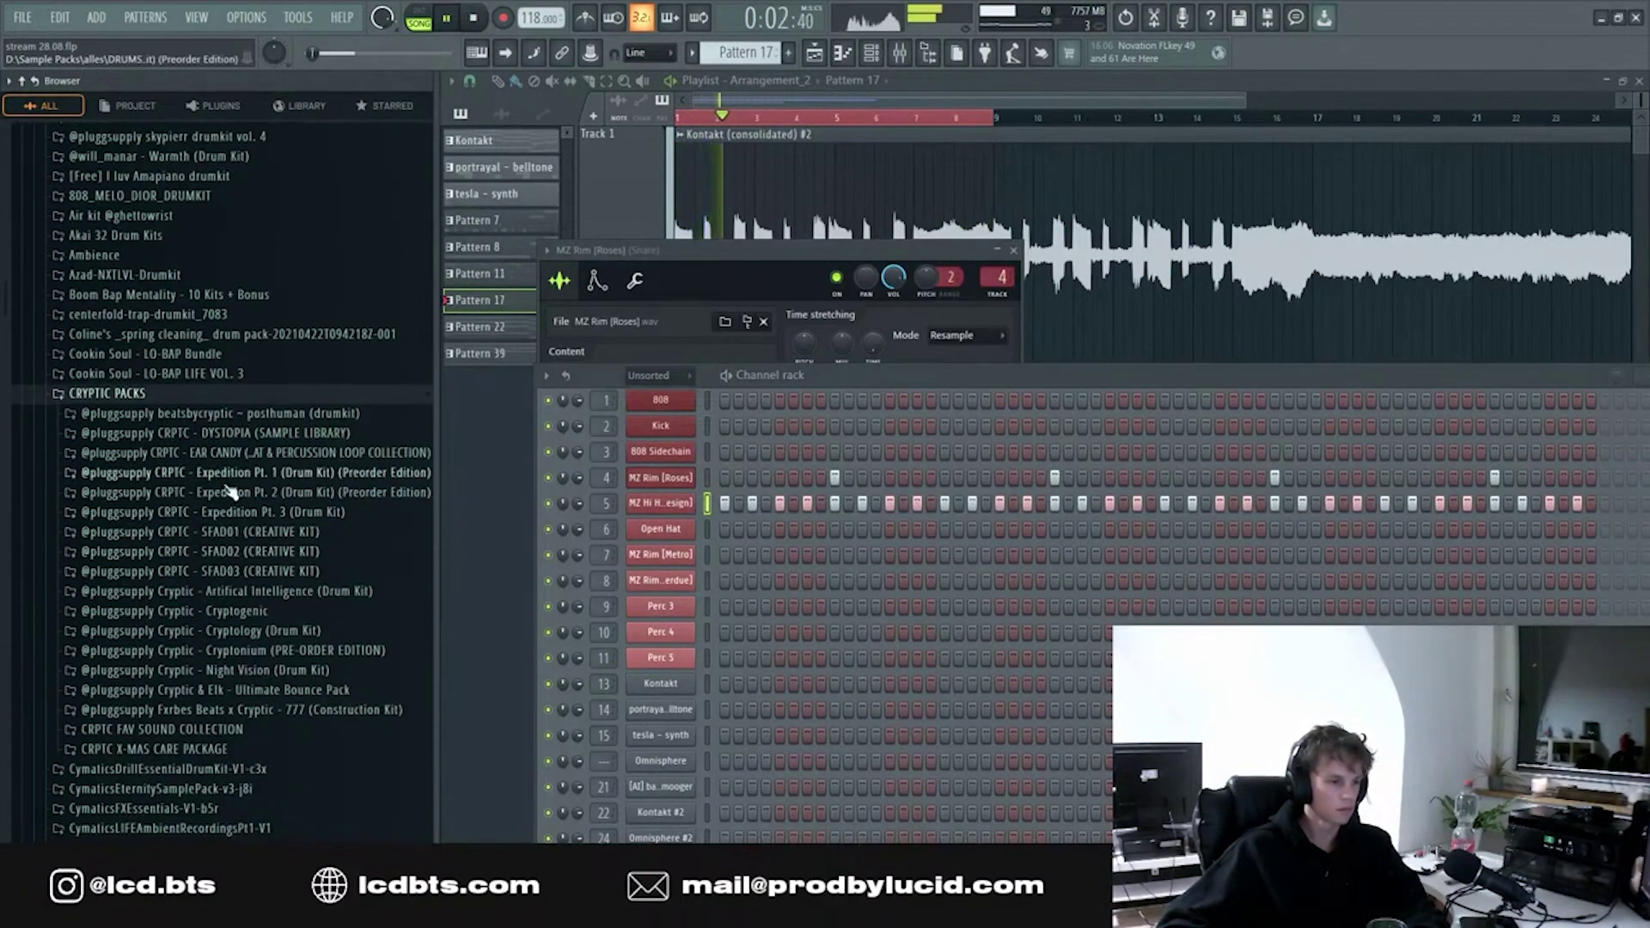
{"action": "left_click", "coordinate": [277, 551]}
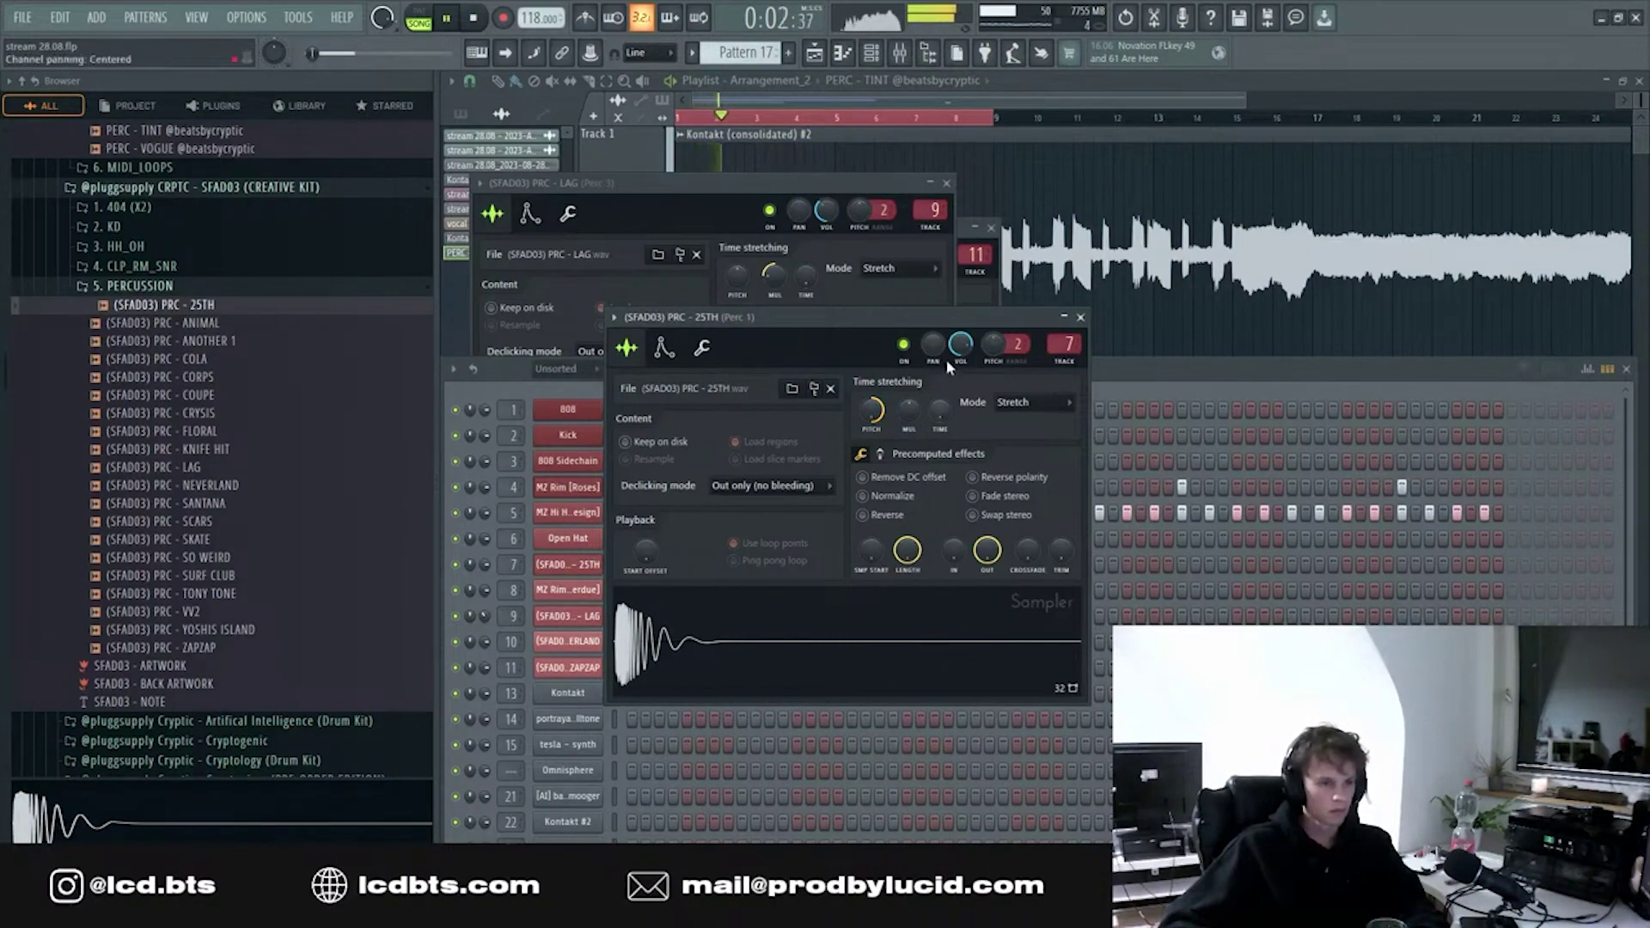
{"action": "left_click", "coordinate": [1080, 317]}
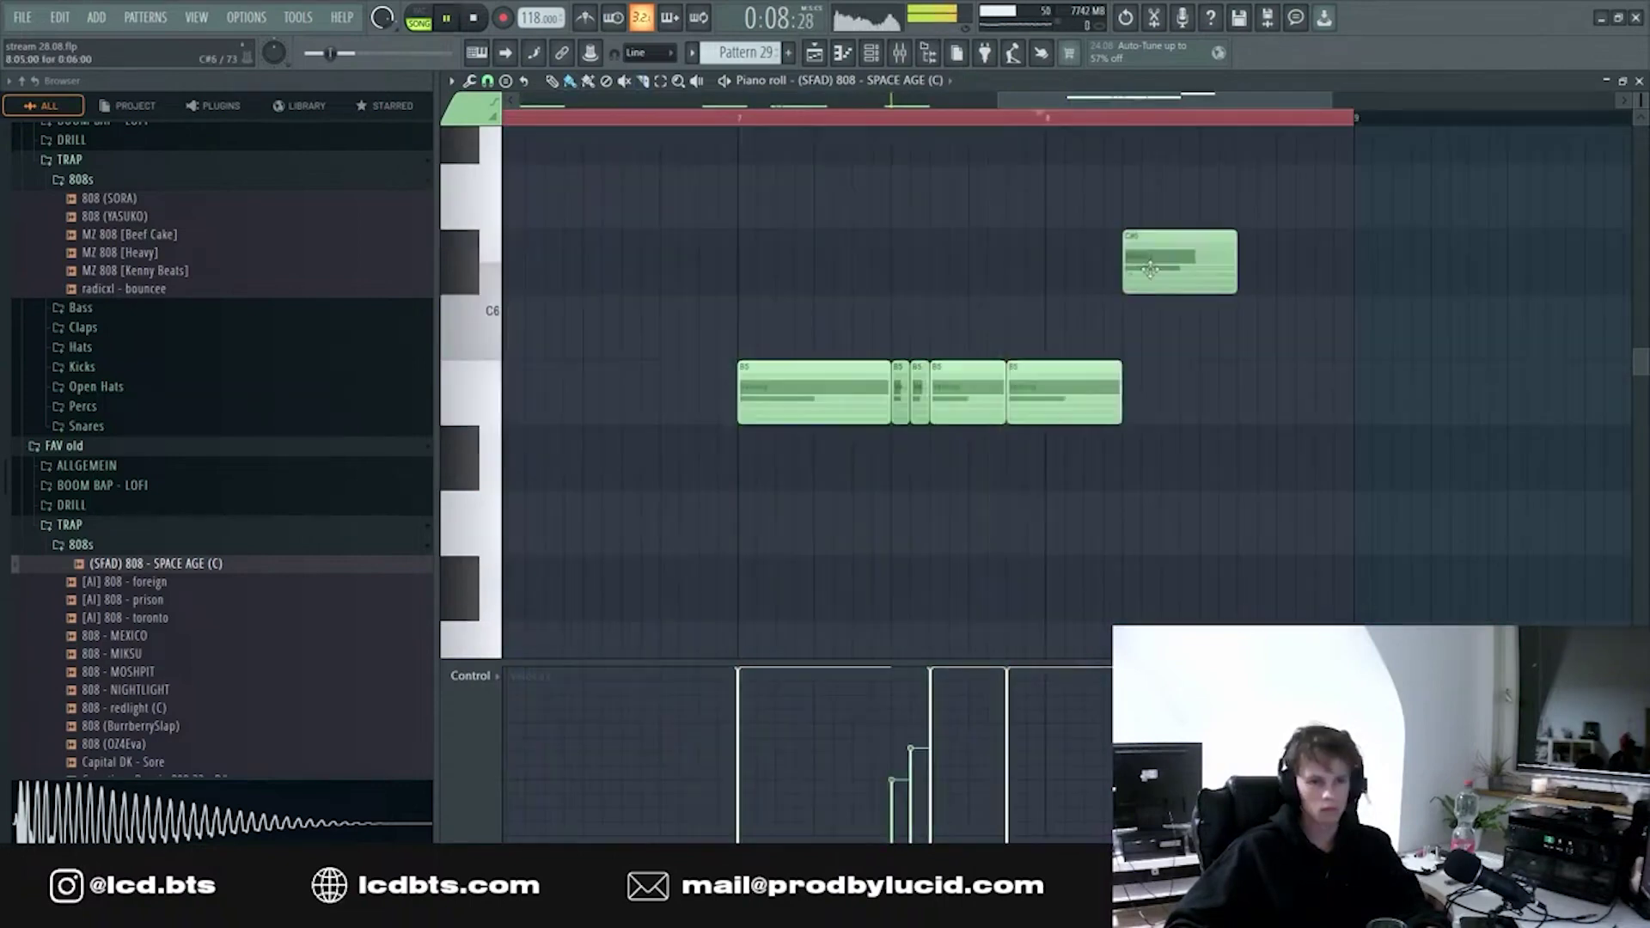
- Rework the SPACE AGE 808 phrase in bars 7 and 8, lengthening its final C#6 note slightly
{"action": "left_click_drag", "start_coordinate": [720, 544], "coordinate": [1485, 144]}
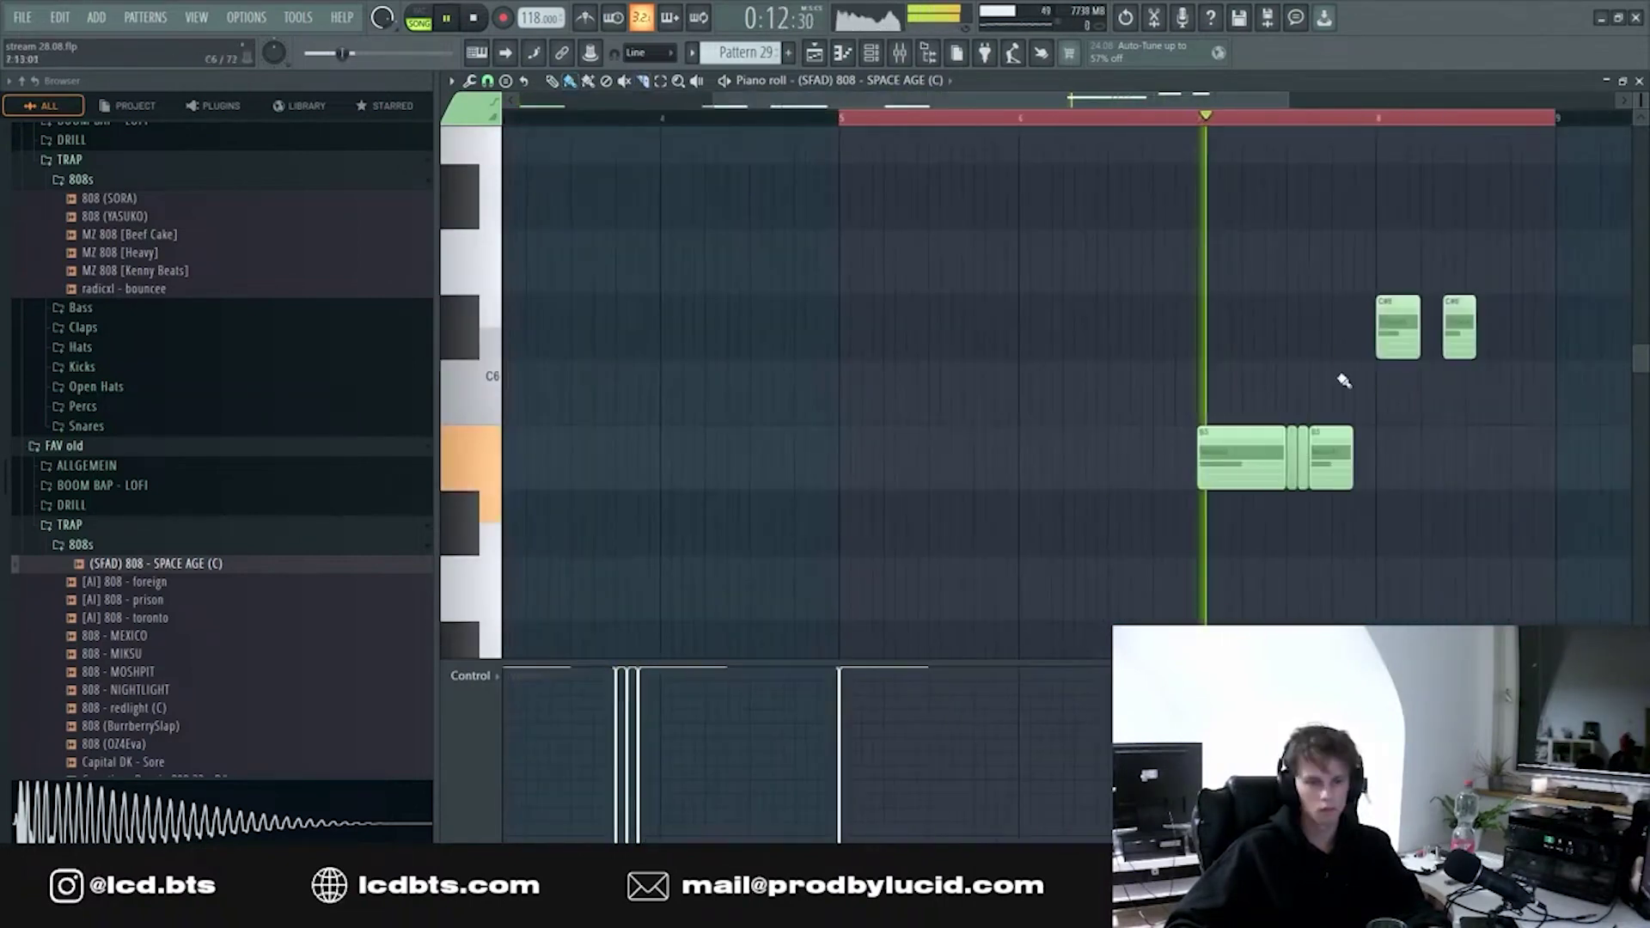
{"action": "left_click_drag", "start_coordinate": [1474, 312], "coordinate": [1491, 310]}
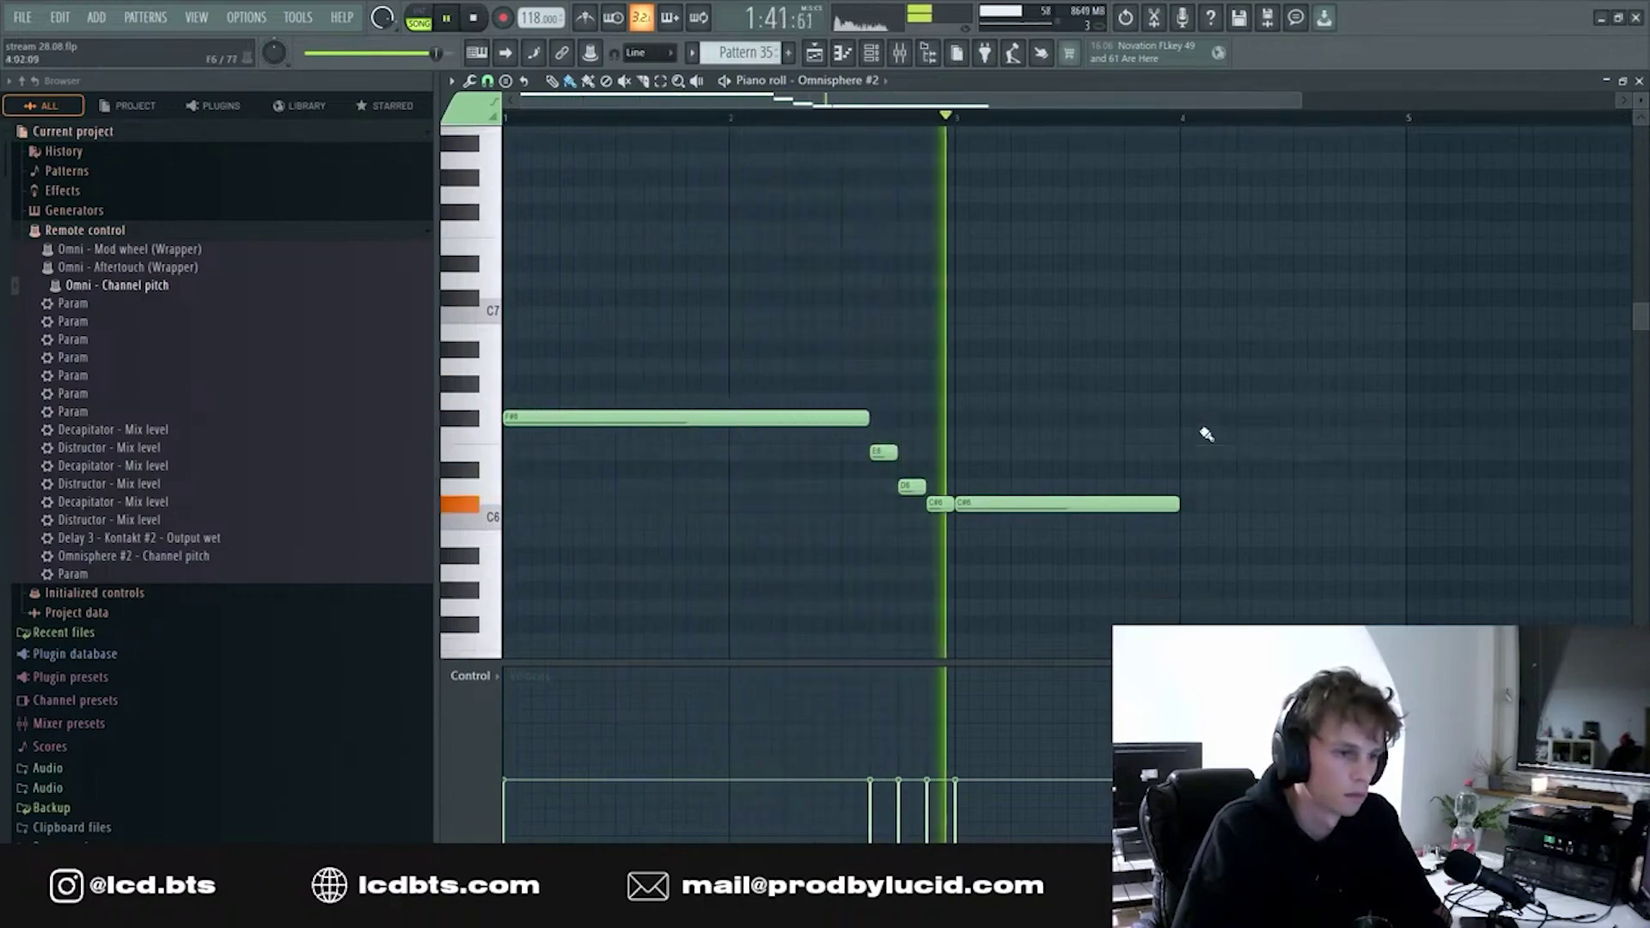
- Add a one-beat B6 note near the end of bar 5 above the long F#6 in Pattern 35's Omnisphere #2 melody
{"action": "key", "text": "F5"}
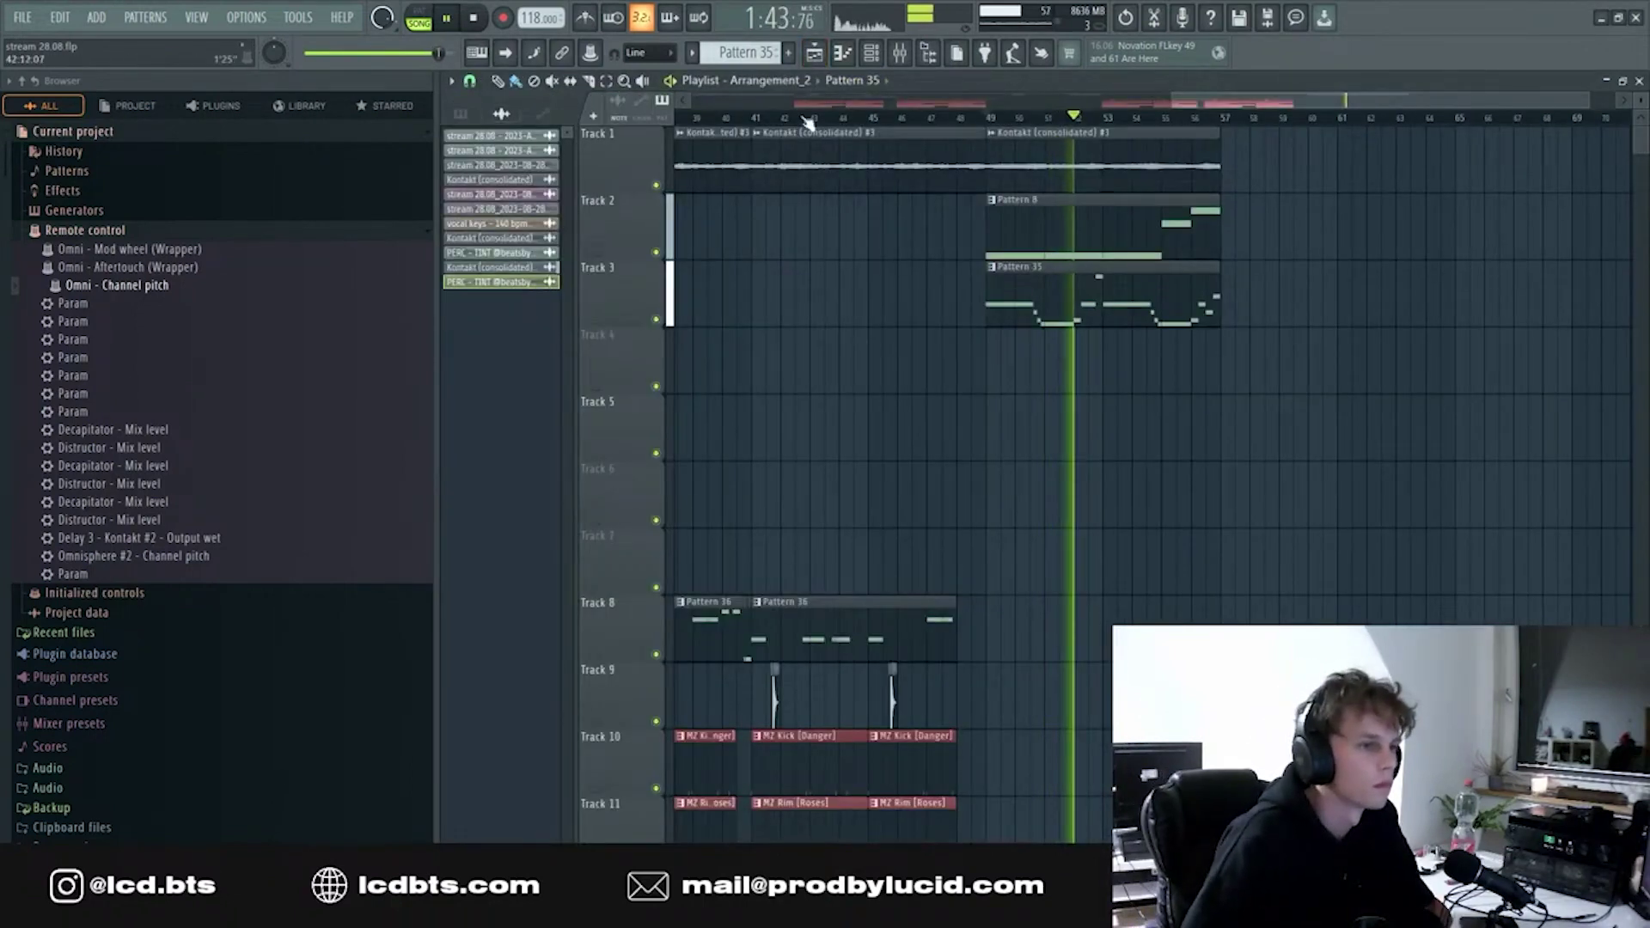
{"action": "scroll", "coordinate": [1246, 284], "scroll_direction": "up", "scroll_amount": 5}
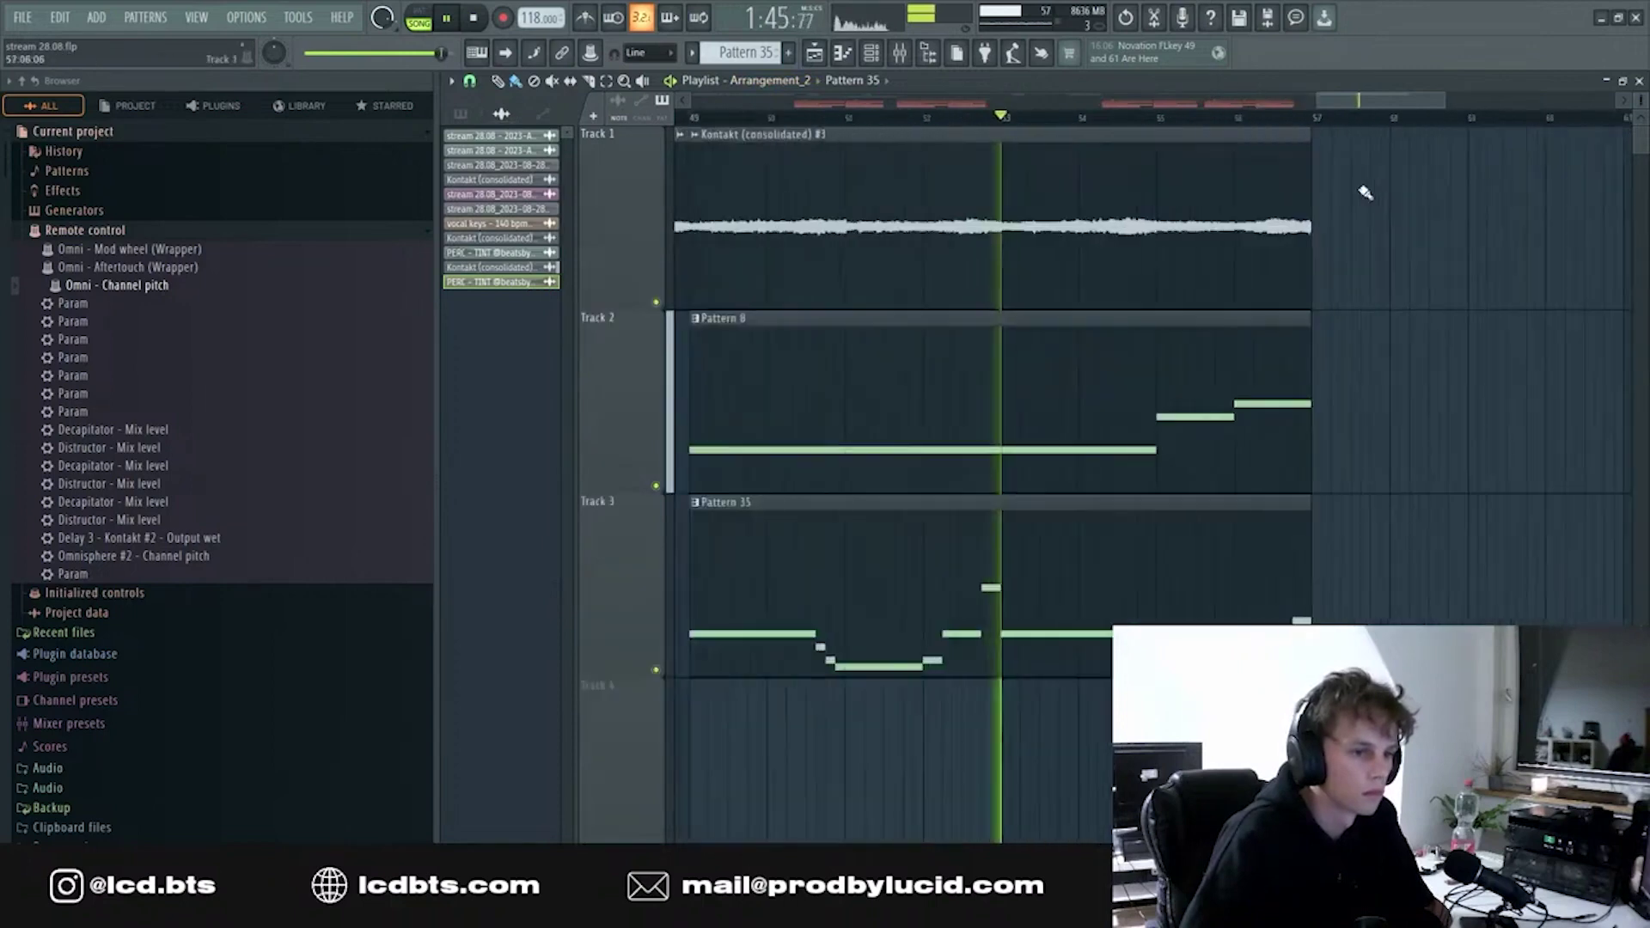
{"action": "key", "text": "F7"}
{"action": "scroll", "coordinate": [1440, 206], "scroll_direction": "up", "scroll_amount": 2}
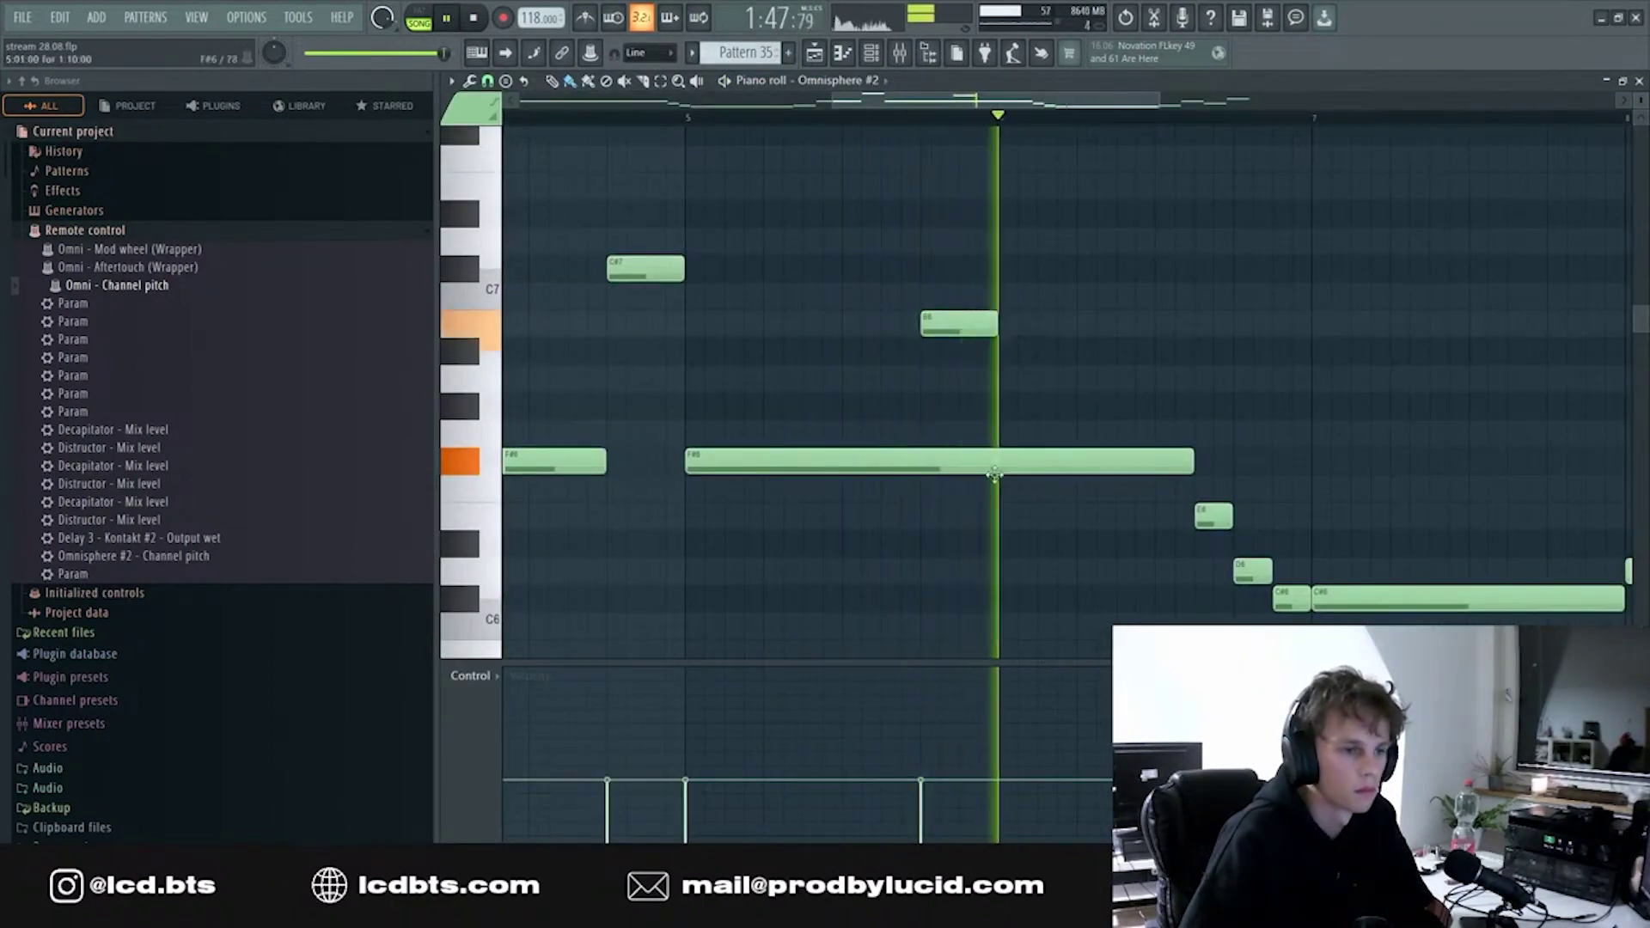
- Cut the section of the long F#6 that lies beneath the B6 note in bar 5 out of the Omnisphere #2 melody
{"action": "left_click_drag", "start_coordinate": [924, 462], "coordinate": [995, 463]}
{"action": "key", "text": "Delete"}
{"action": "scroll", "coordinate": [1065, 409], "scroll_direction": "down", "scroll_amount": 2}
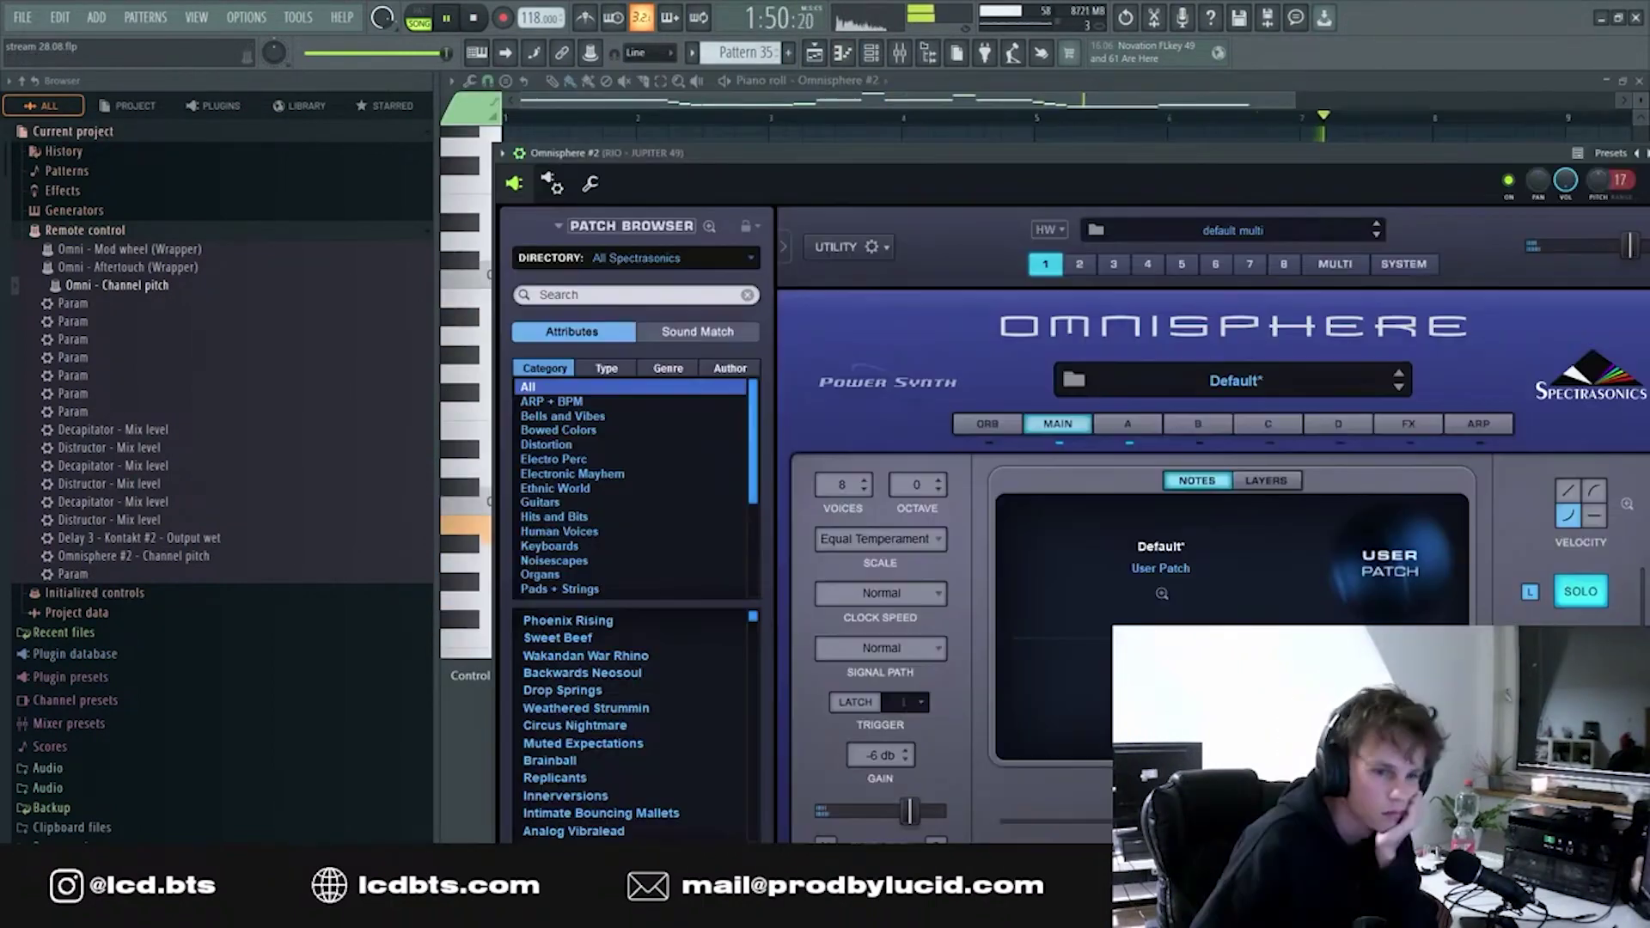
{"action": "left_click", "coordinate": [843, 53]}
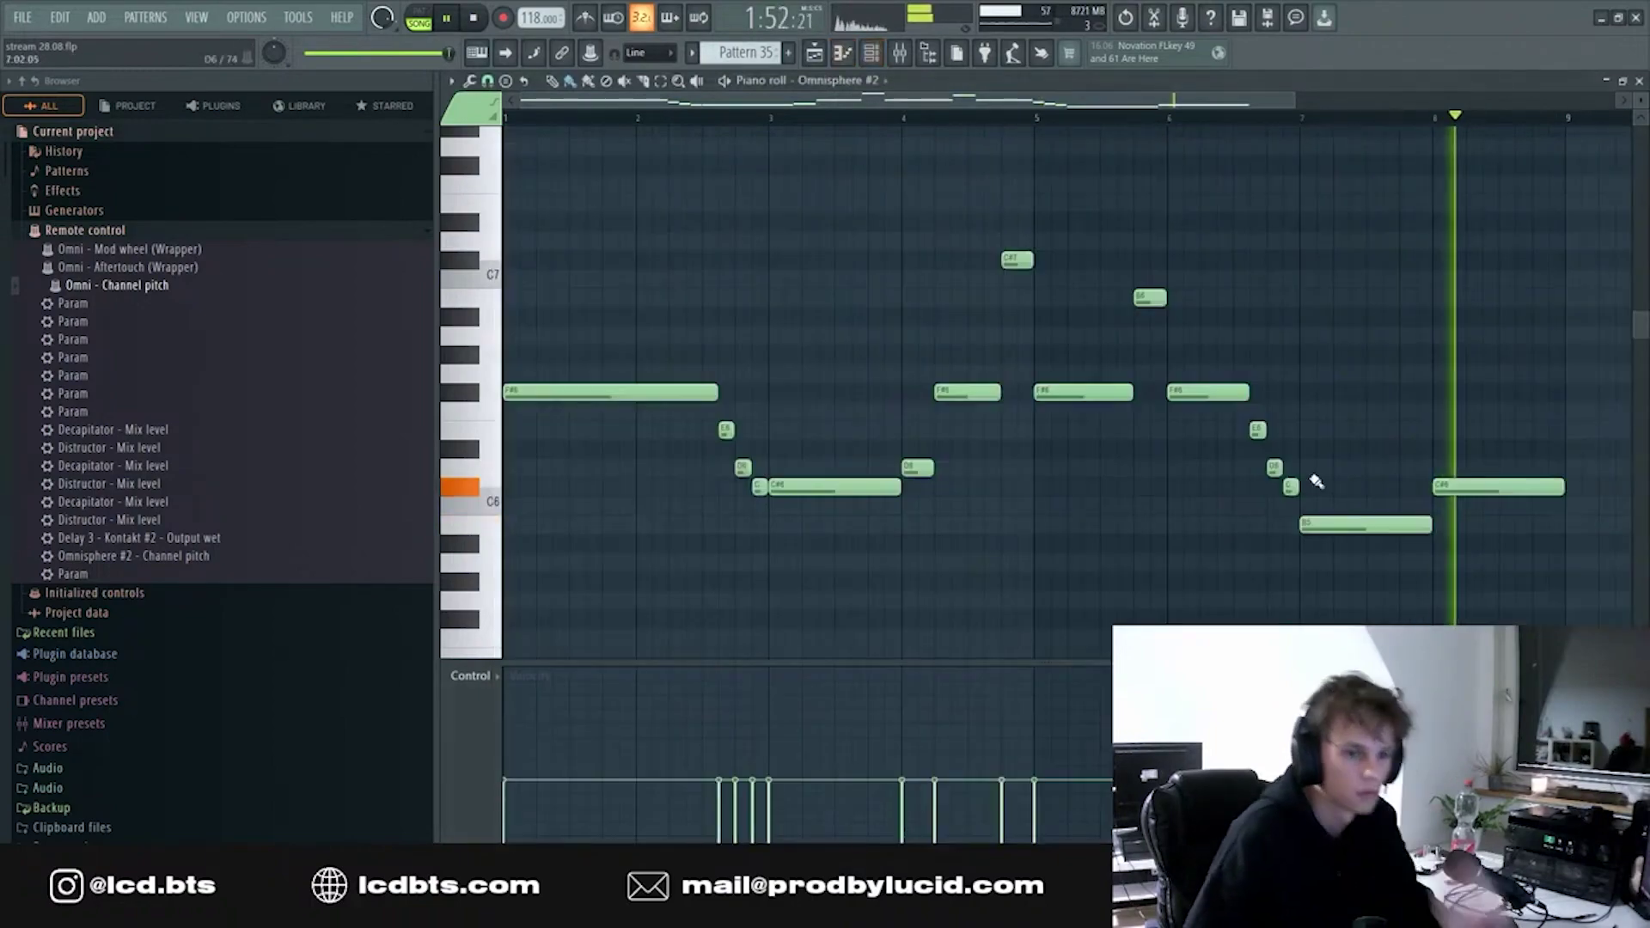
{"action": "scroll", "coordinate": [1166, 343], "scroll_direction": "down", "scroll_amount": 2}
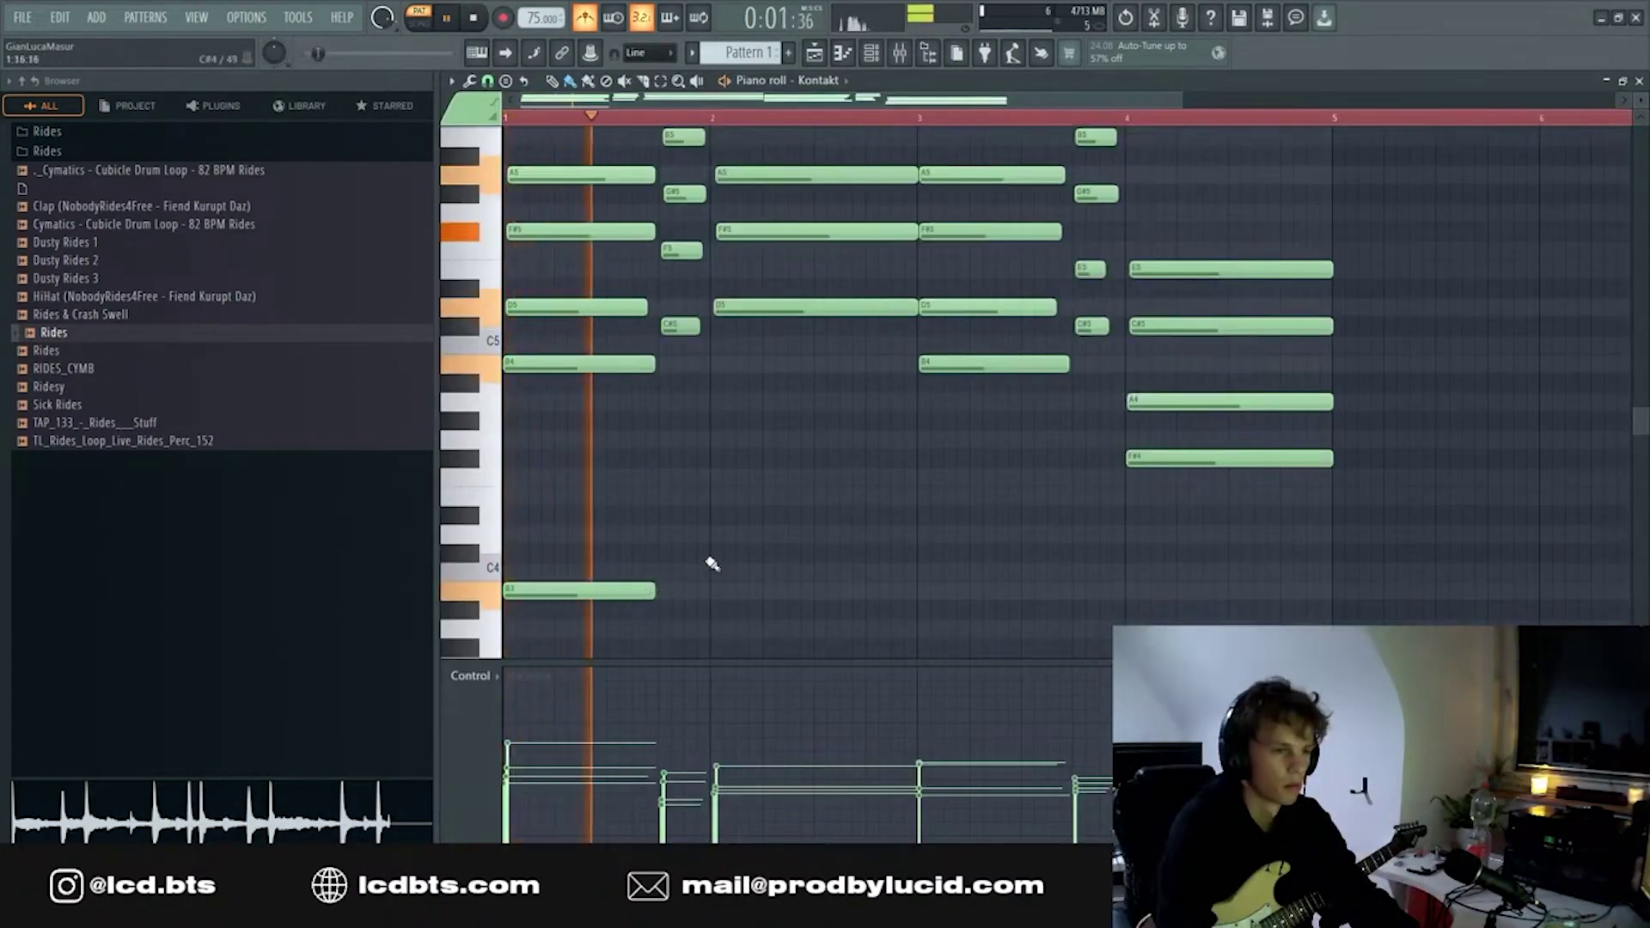
- Extend the low B3 note in Pattern 1's Kontakt part into a bass line of B3, D4, B3 and F#3 across bars 1 to 4
{"action": "left_click_drag", "start_coordinate": [738, 548], "coordinate": [567, 634]}
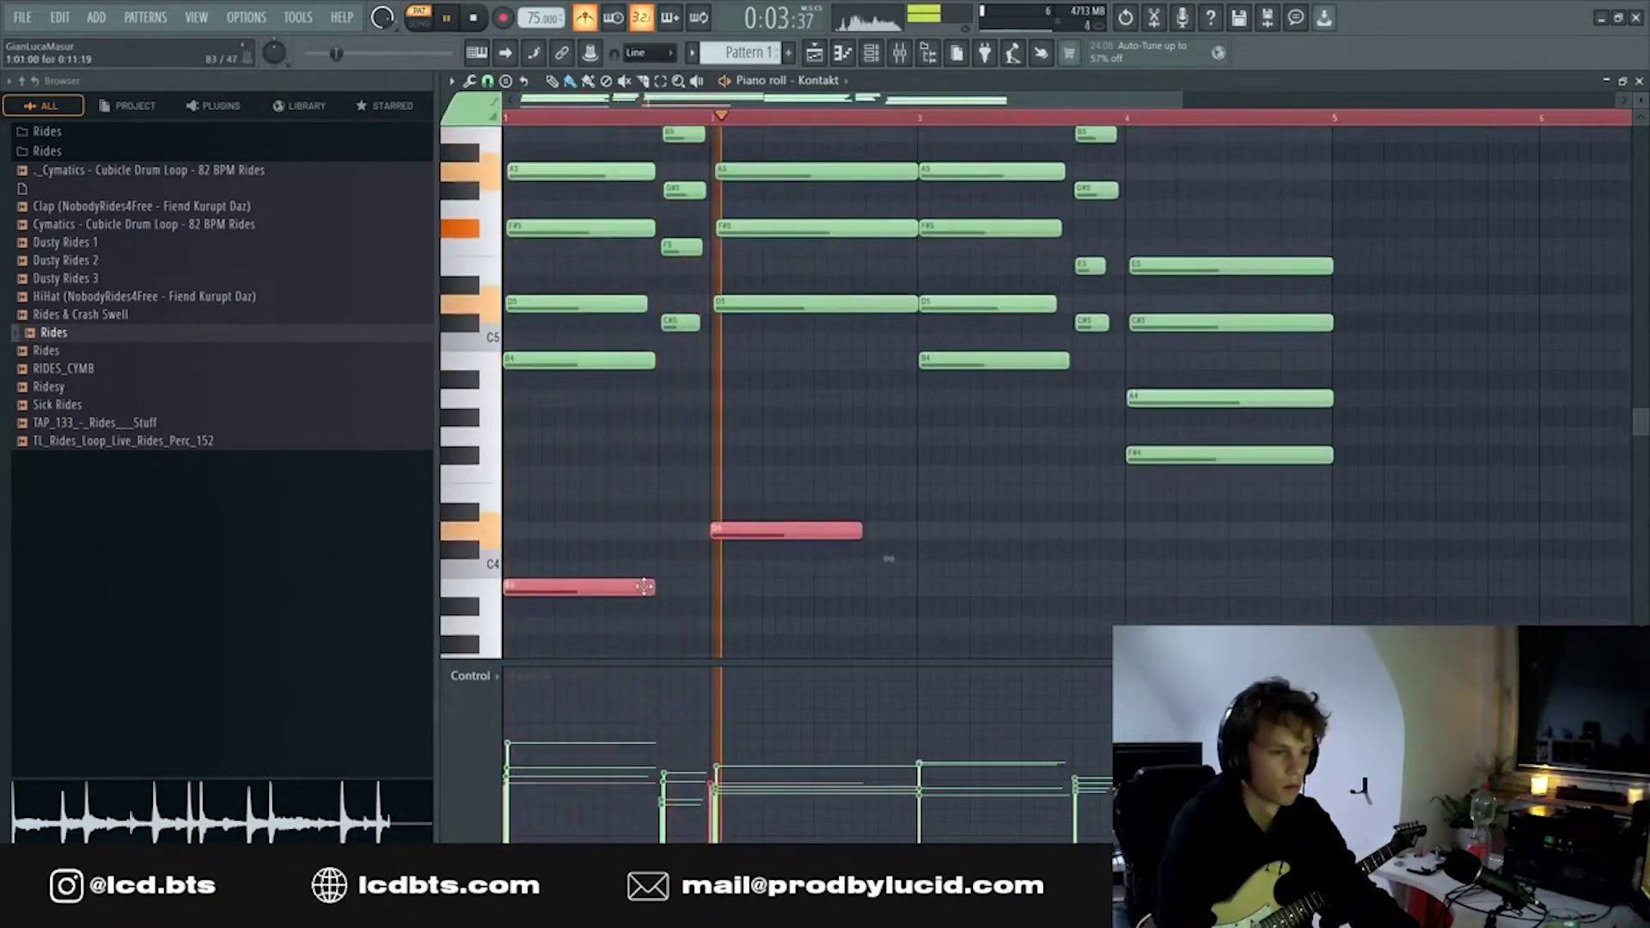
{"action": "left_click_drag", "start_coordinate": [629, 585], "coordinate": [1047, 583]}
{"action": "left_click", "coordinate": [1166, 538], "text": "ctrl"}
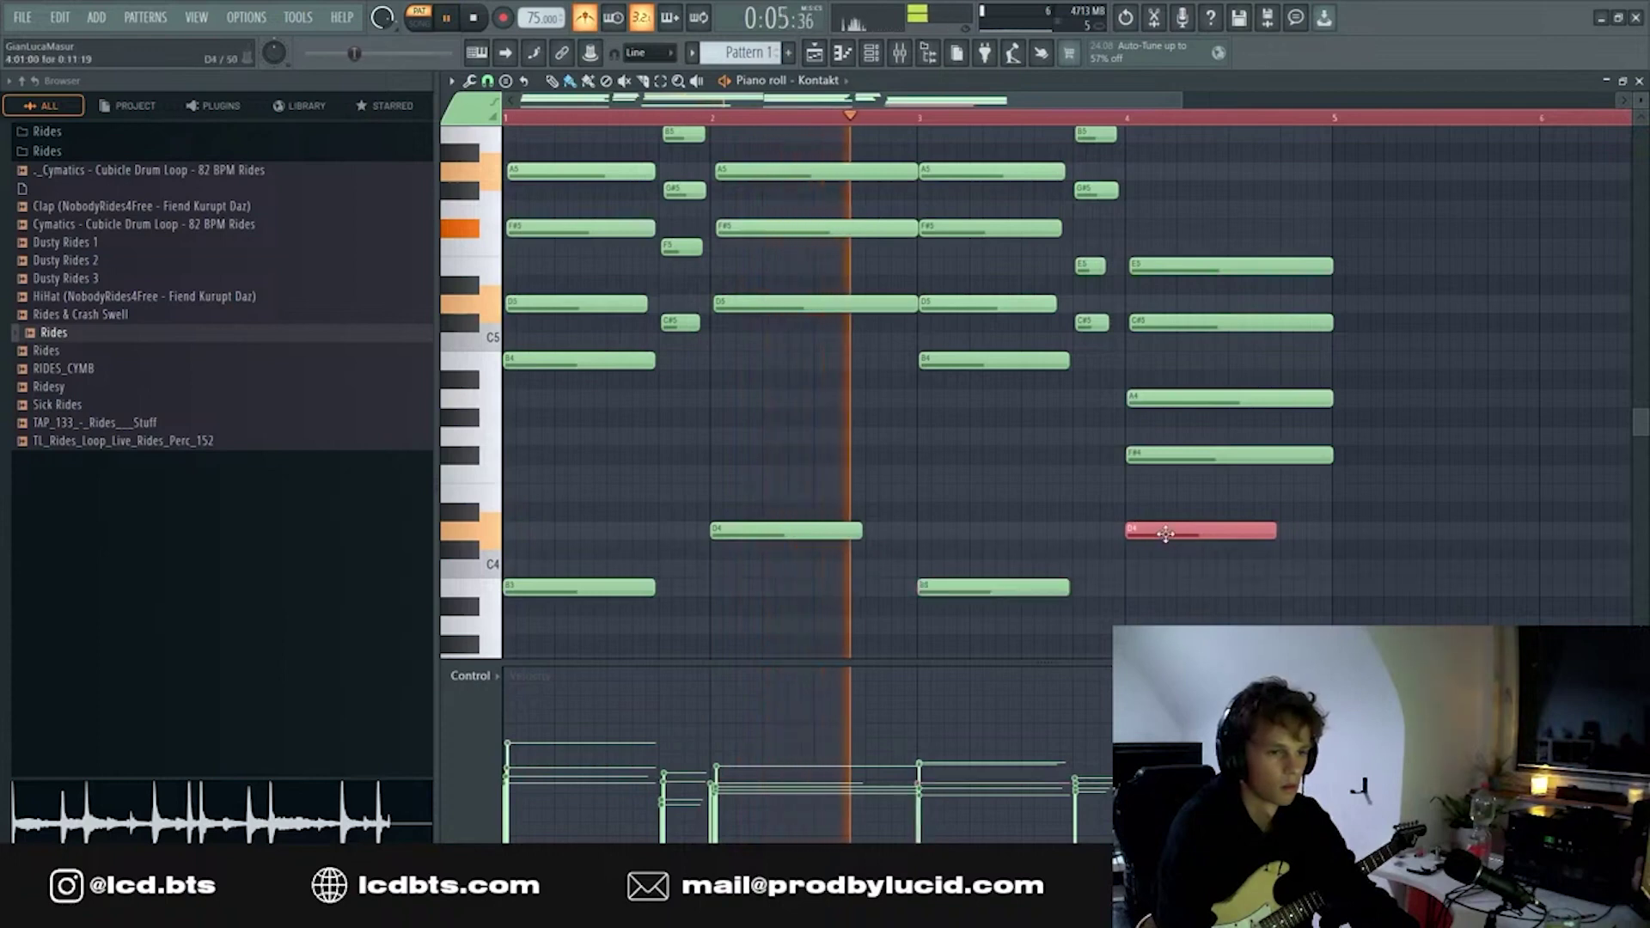
{"action": "left_click_drag", "start_coordinate": [1166, 539], "coordinate": [1166, 611]}
{"action": "scroll", "coordinate": [1157, 578], "scroll_direction": "down", "scroll_amount": 1}
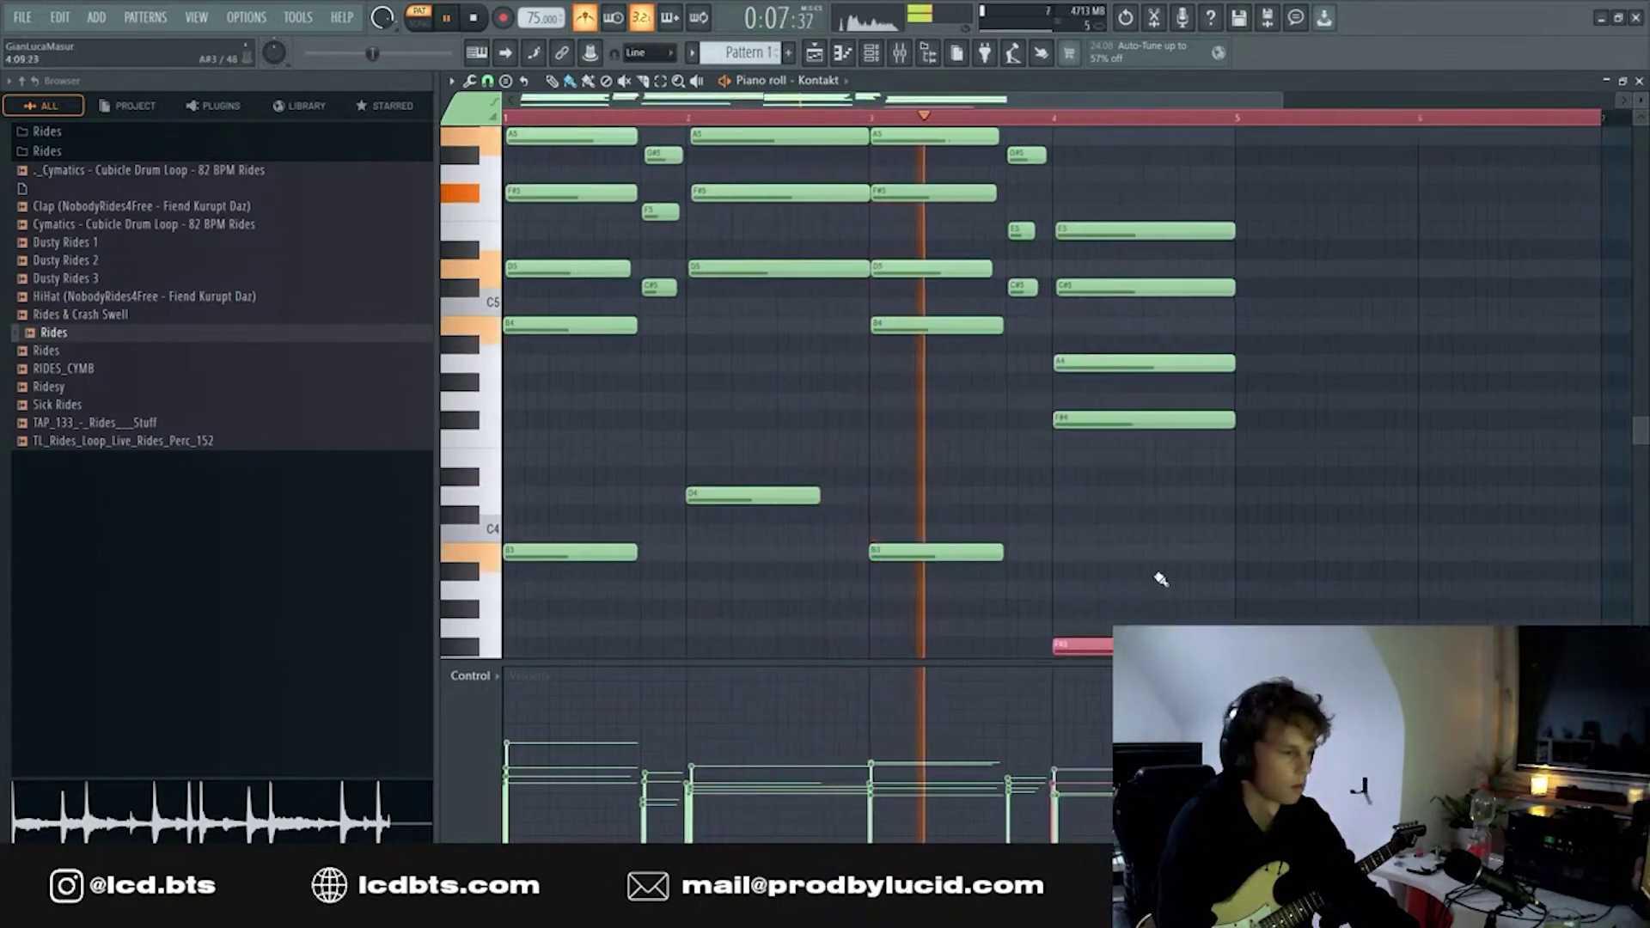
- Lower the velocity of all four bass notes in Pattern 1's Kontakt part and return to the playlist
{"action": "left_click_drag", "start_coordinate": [1272, 650], "coordinate": [545, 475]}
{"action": "scroll", "coordinate": [693, 490], "scroll_direction": "down", "scroll_amount": 3}
{"action": "scroll", "coordinate": [1009, 547], "scroll_direction": "down", "scroll_amount": 1}
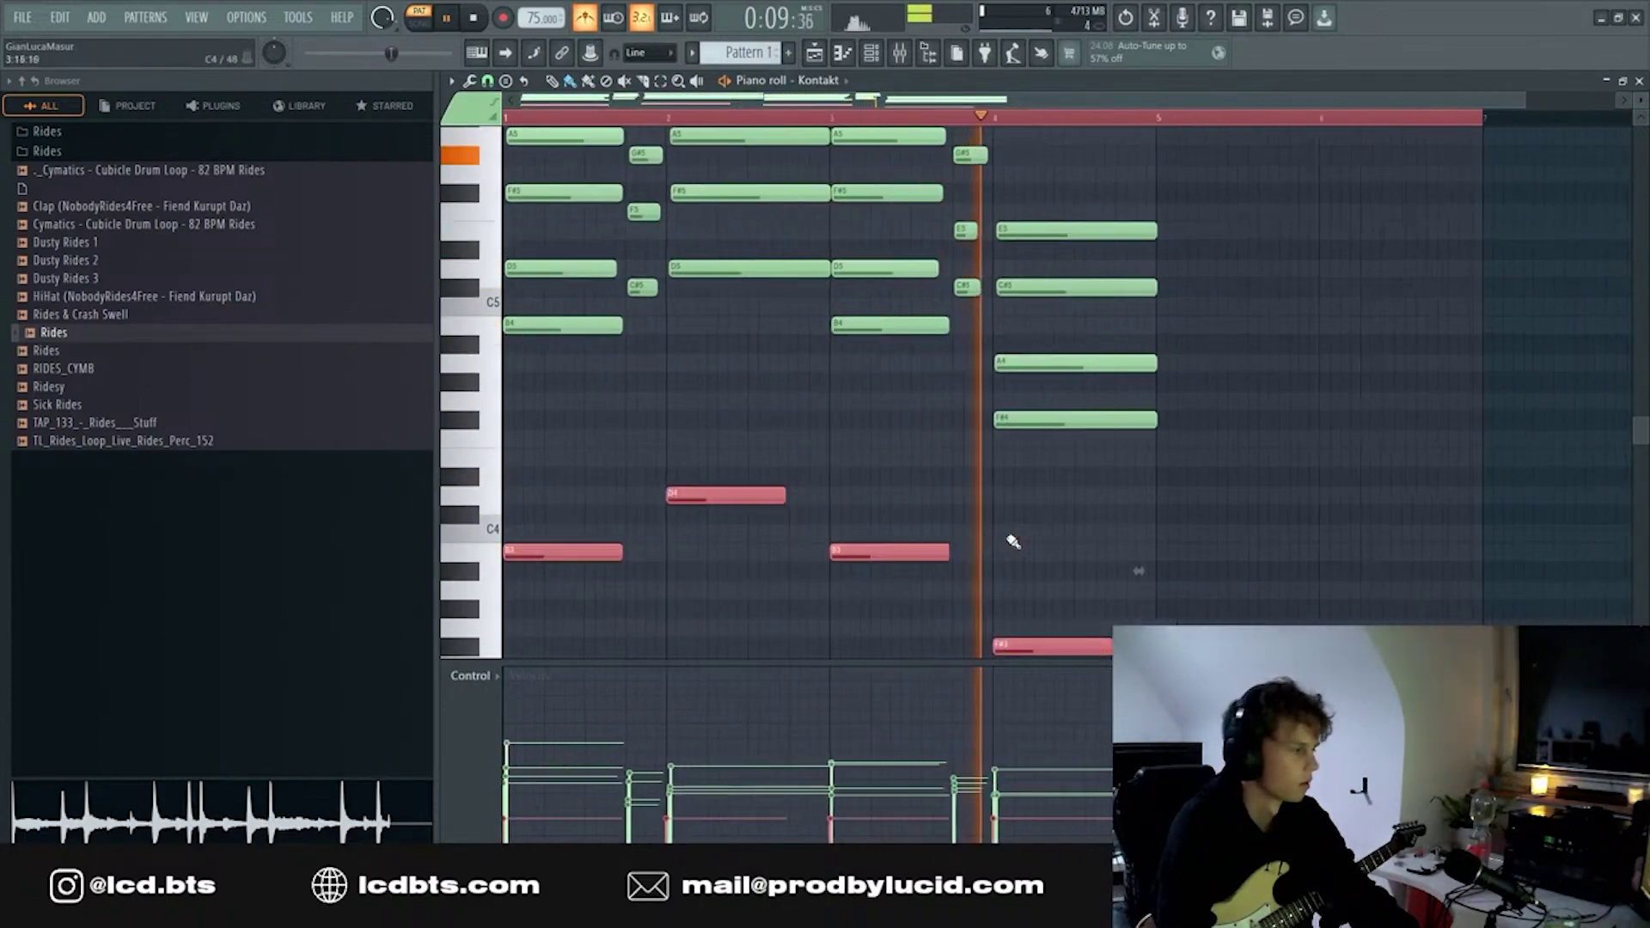
{"action": "right_click", "coordinate": [1104, 581], "text": "ctrl"}
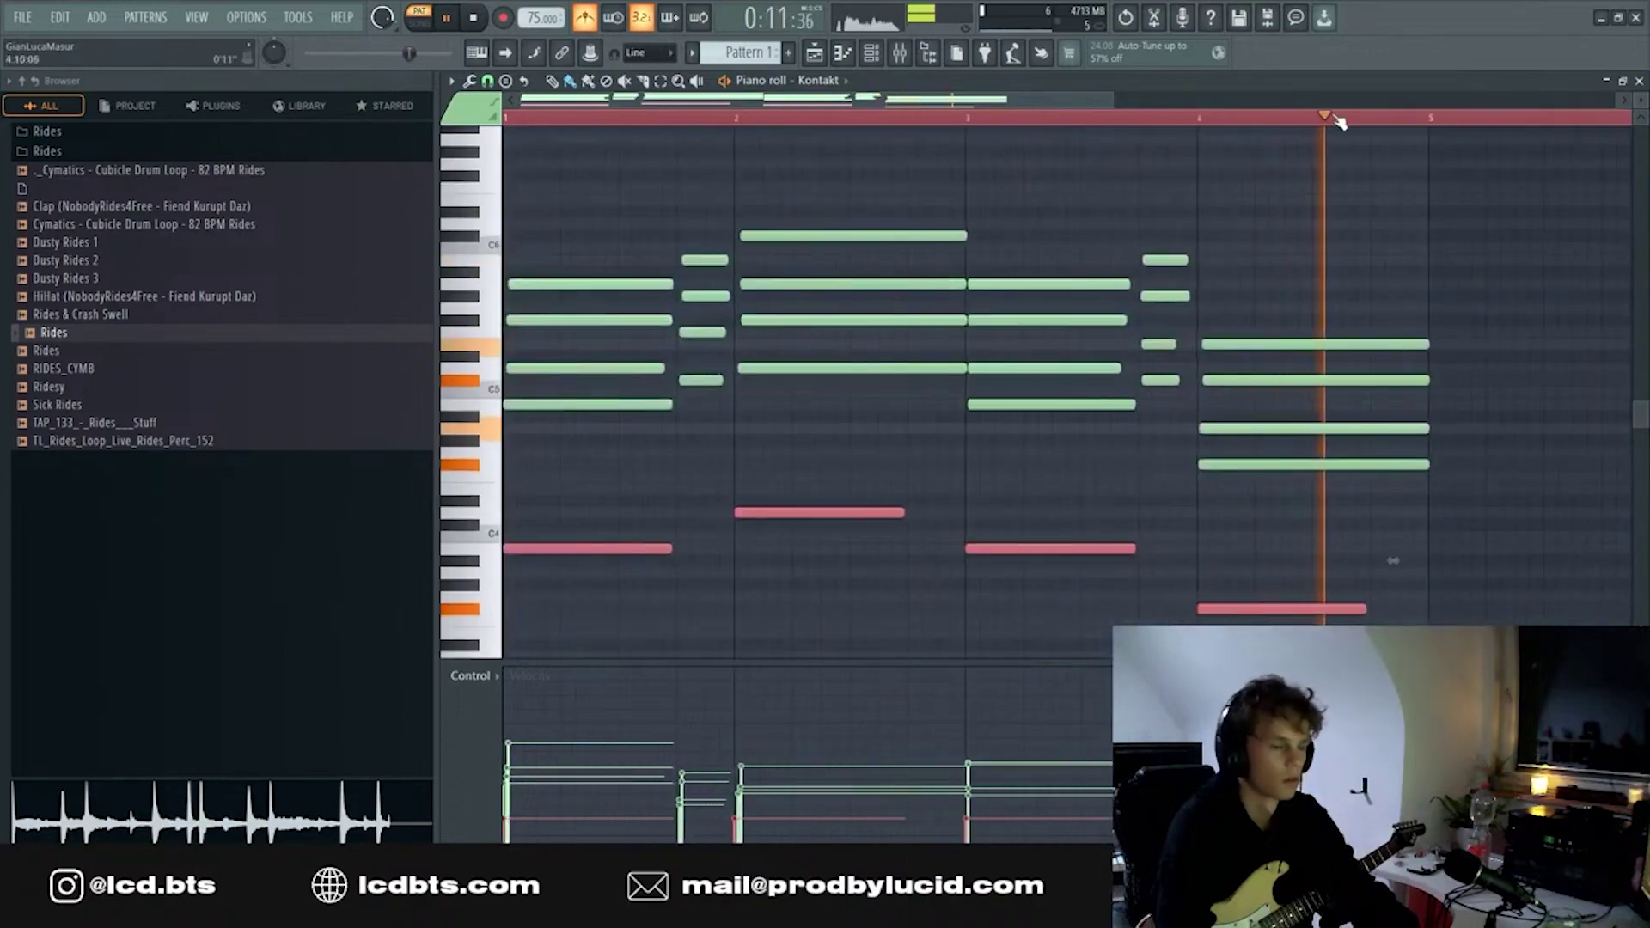
{"action": "left_click", "coordinate": [819, 56]}
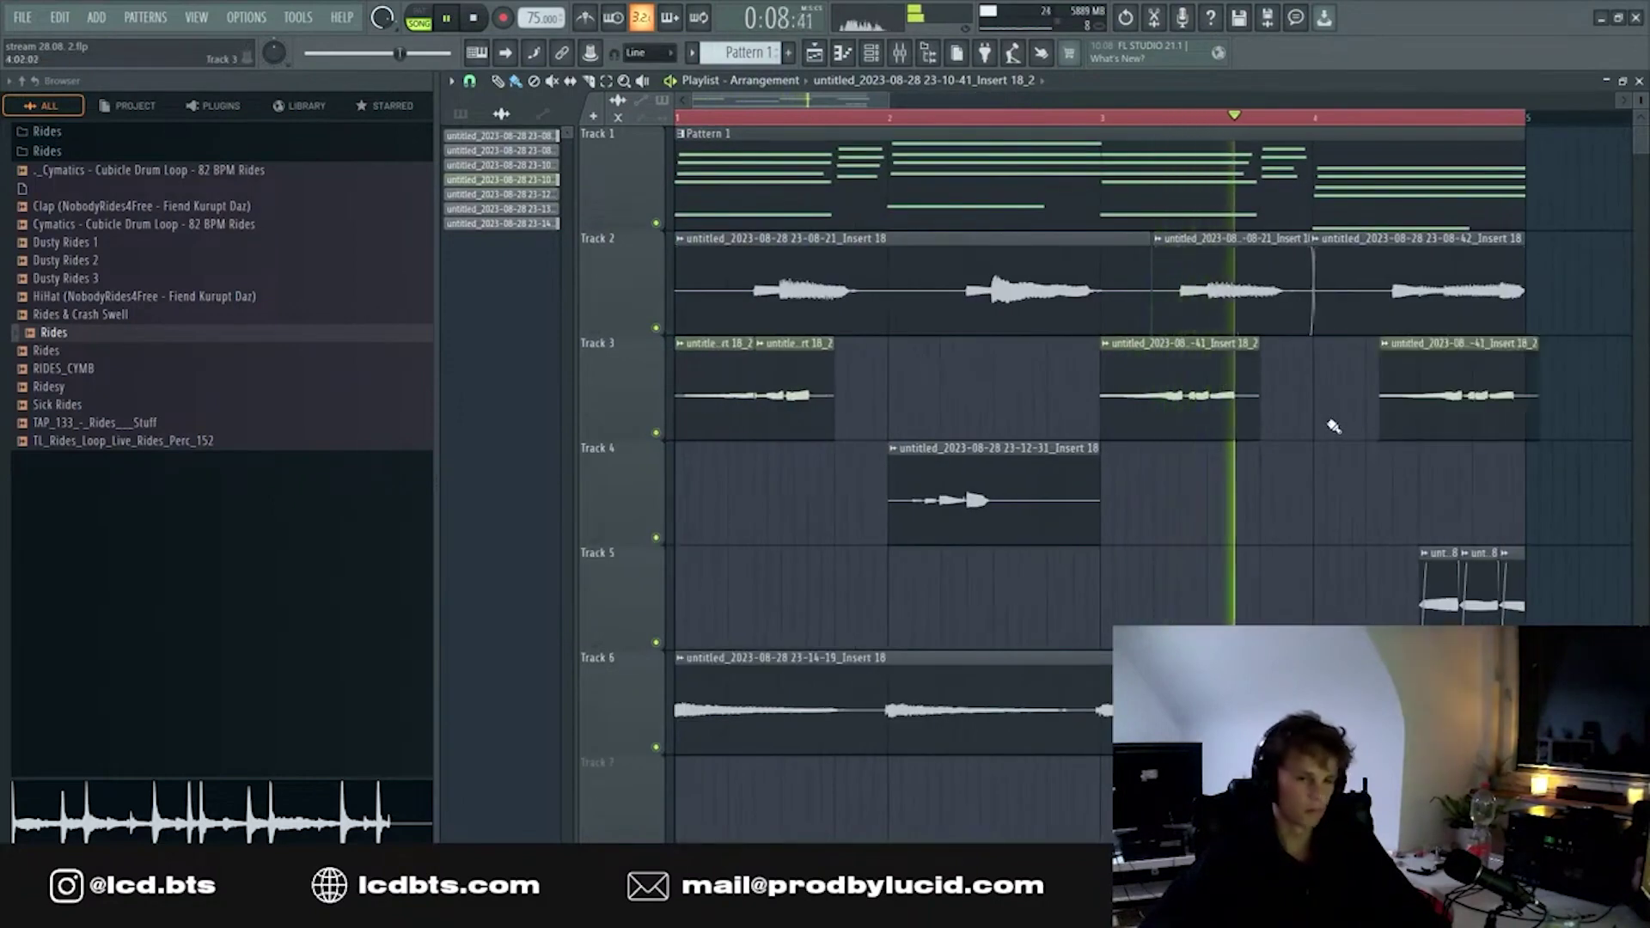
- Remove the recorded clip that overhangs the end of bar 4 on Track 3 of the playlist
{"action": "scroll", "coordinate": [1373, 620], "scroll_direction": "up", "scroll_amount": 2}
{"action": "scroll", "coordinate": [1372, 620], "scroll_direction": "down", "scroll_amount": 2}
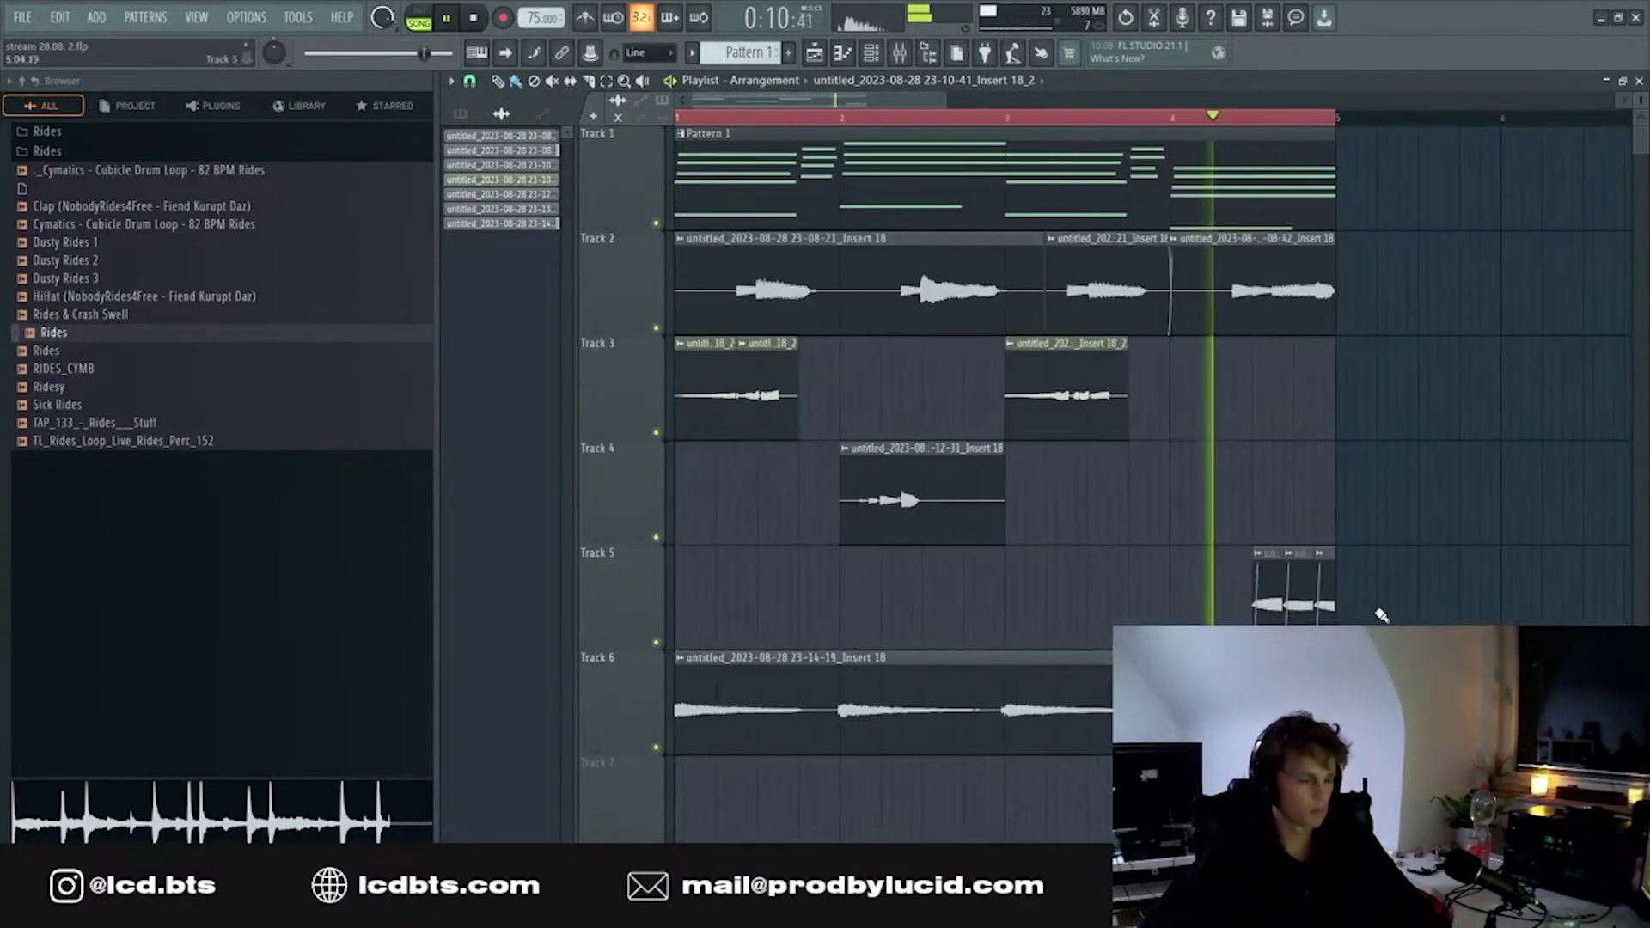
{"action": "scroll", "coordinate": [1383, 612], "scroll_direction": "down", "scroll_amount": 1}
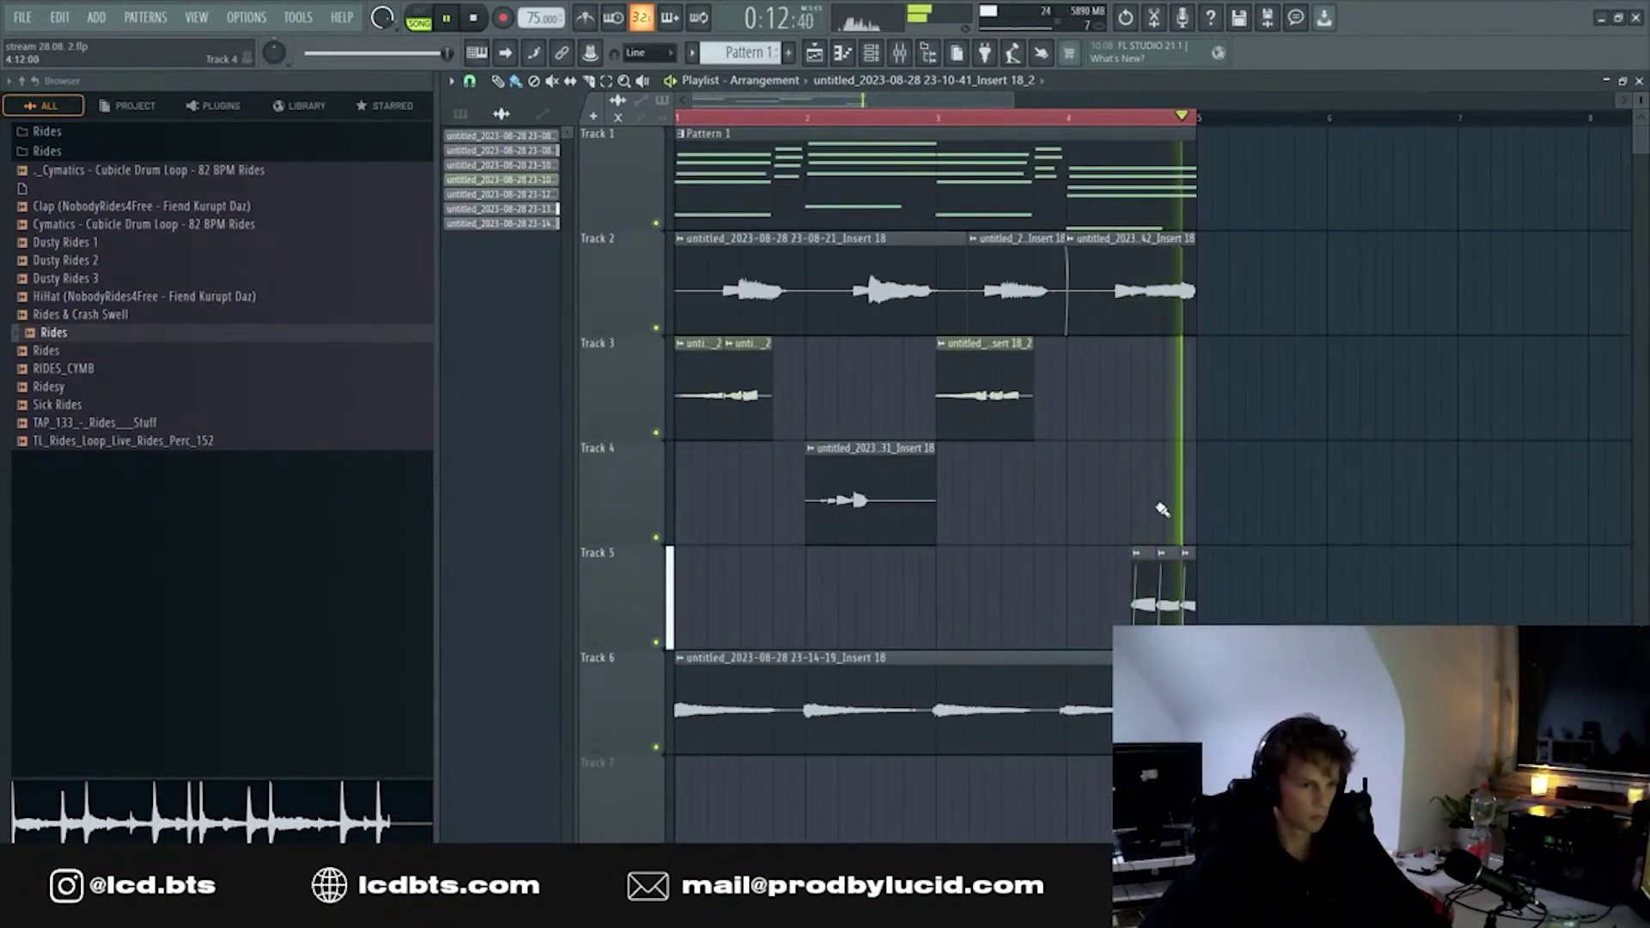
- Inspect the effect chains on the mixer inserts of the recorded Insert 18 audio clips
{"action": "key", "text": "F9"}
{"action": "left_click", "coordinate": [1124, 284]}
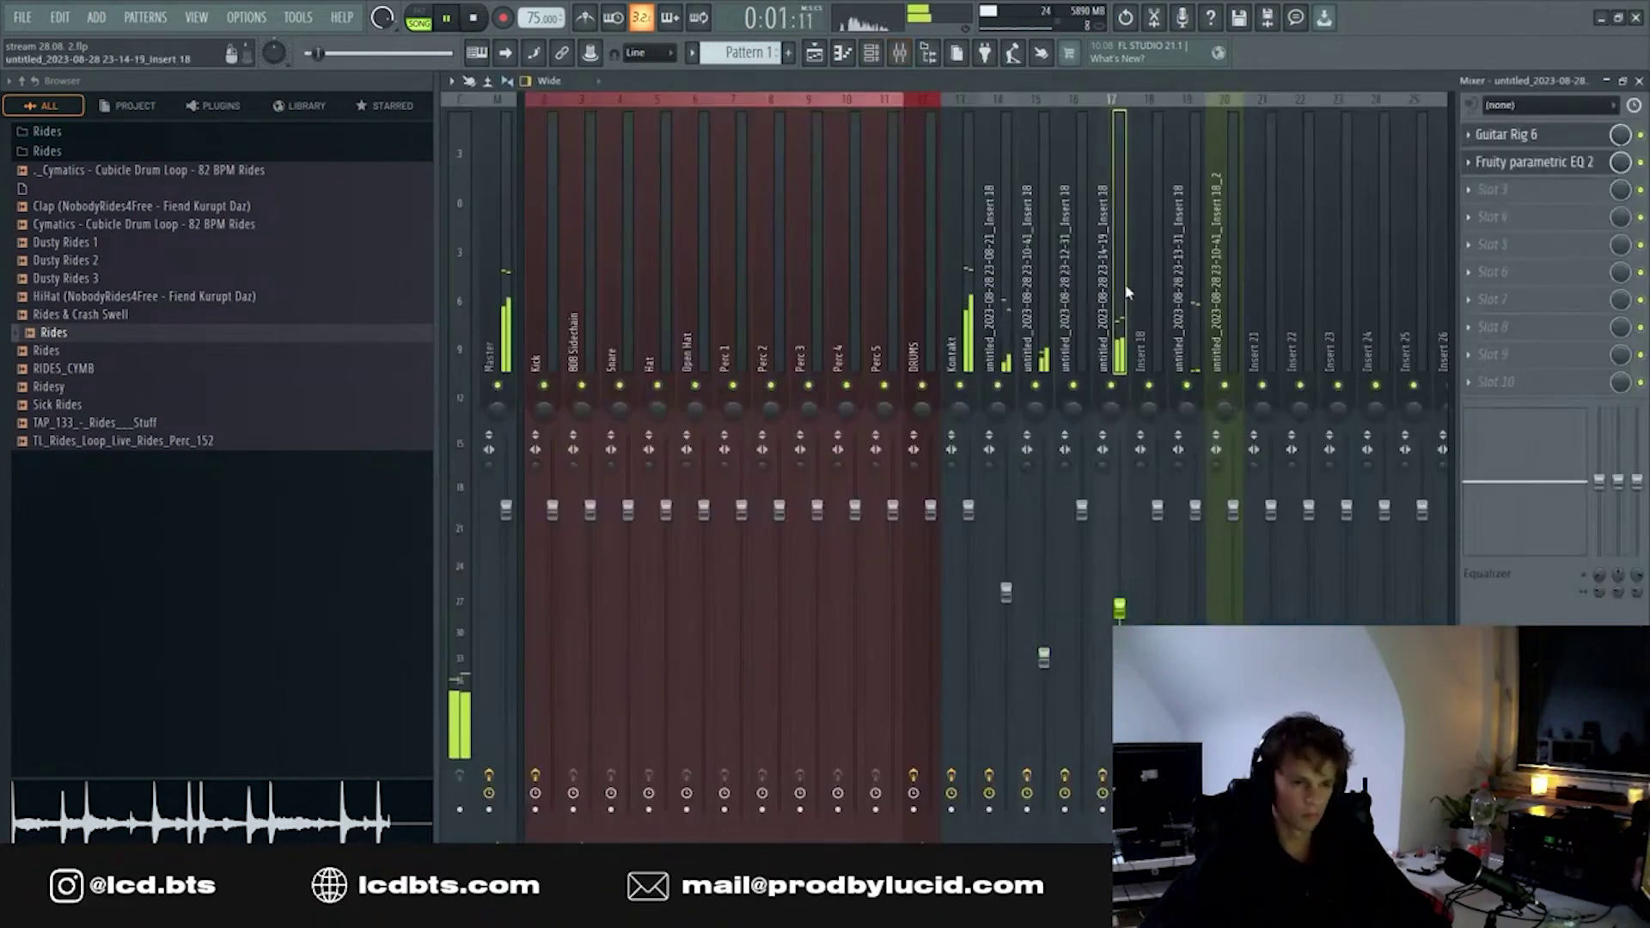
{"action": "left_click", "coordinate": [1183, 308]}
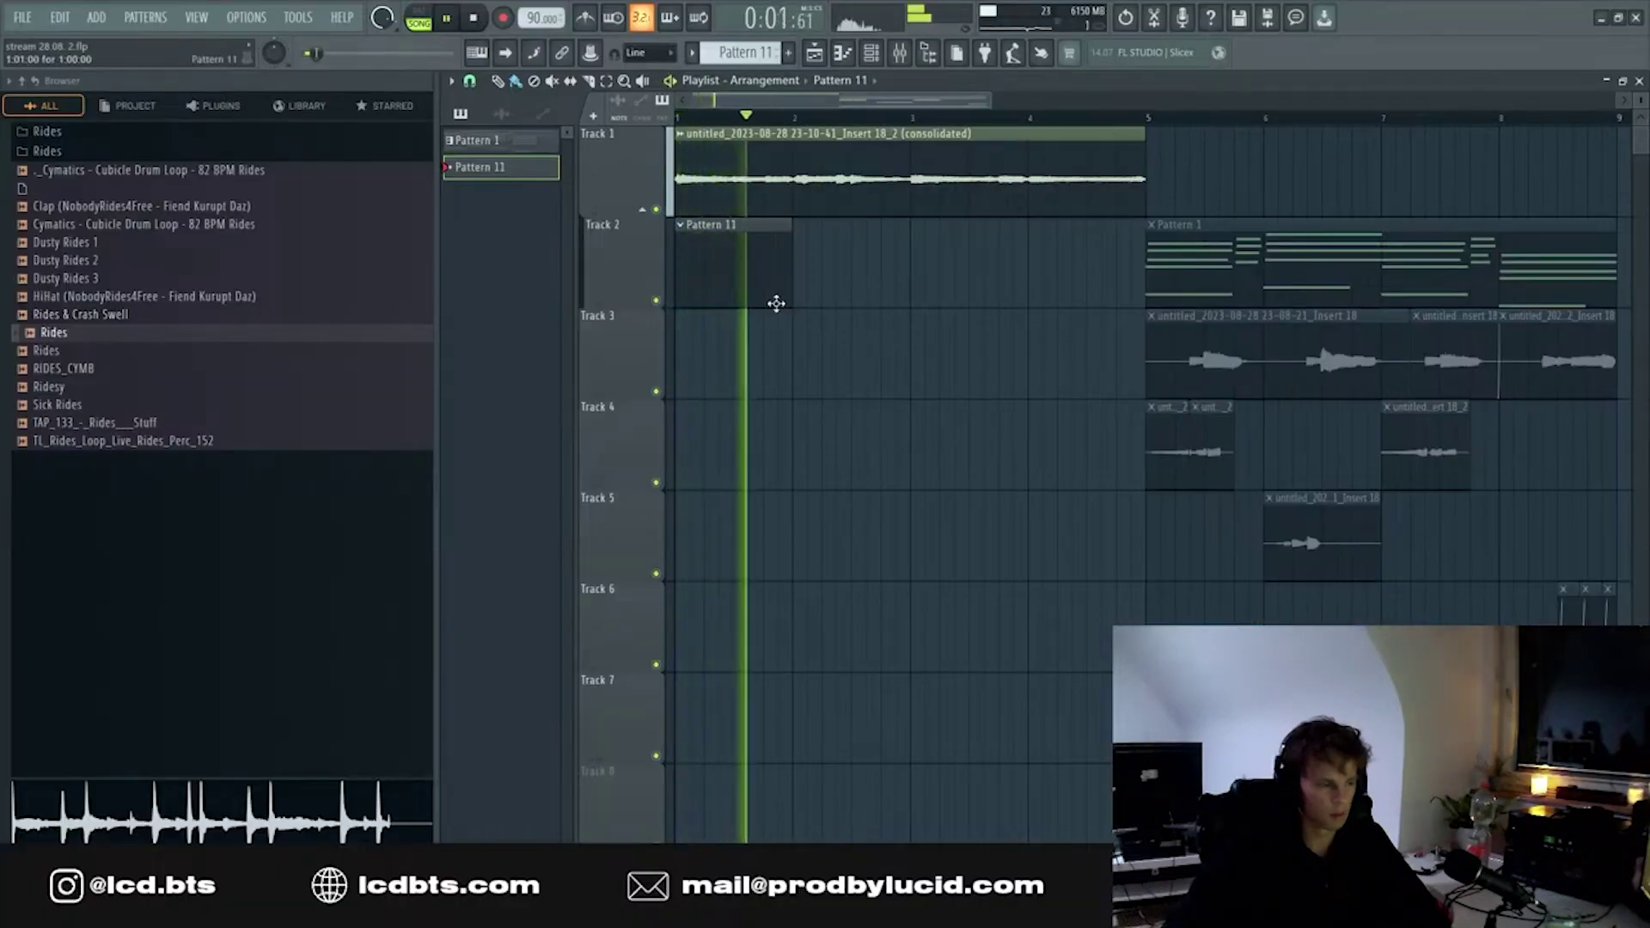
- Switch the channel rack from the Audio group to the instrument channels for Pattern 11
{"action": "left_click", "coordinate": [834, 197]}
{"action": "left_click", "coordinate": [872, 54]}
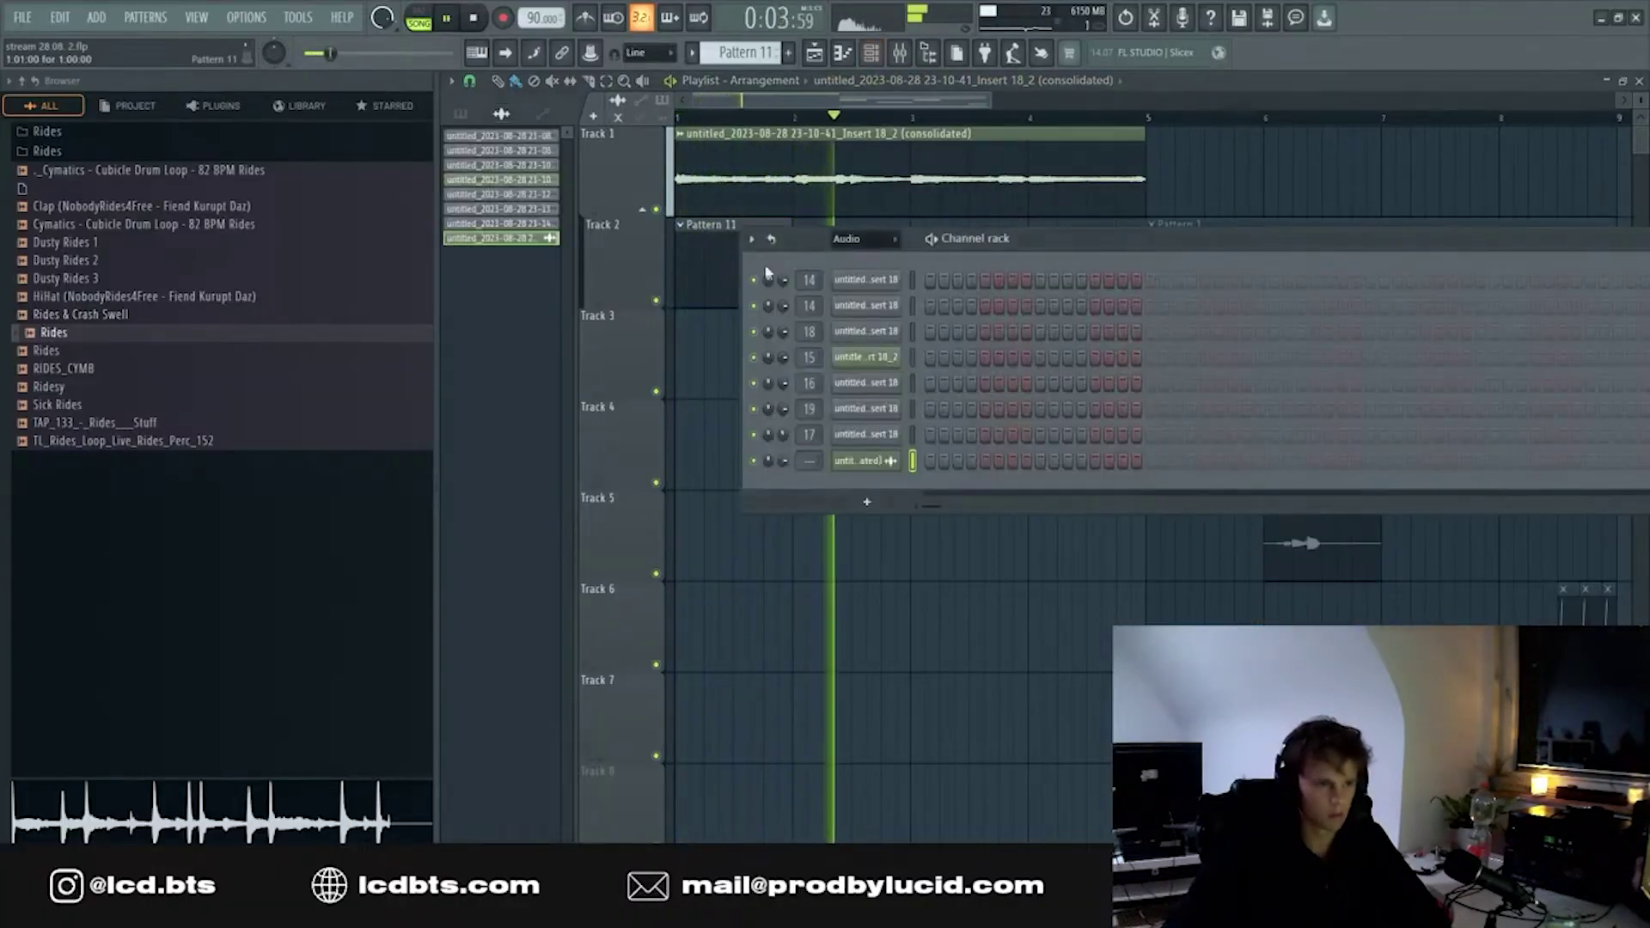
{"action": "left_click", "coordinate": [862, 239]}
{"action": "left_click", "coordinate": [848, 279]}
{"action": "double_click", "coordinate": [882, 167]}
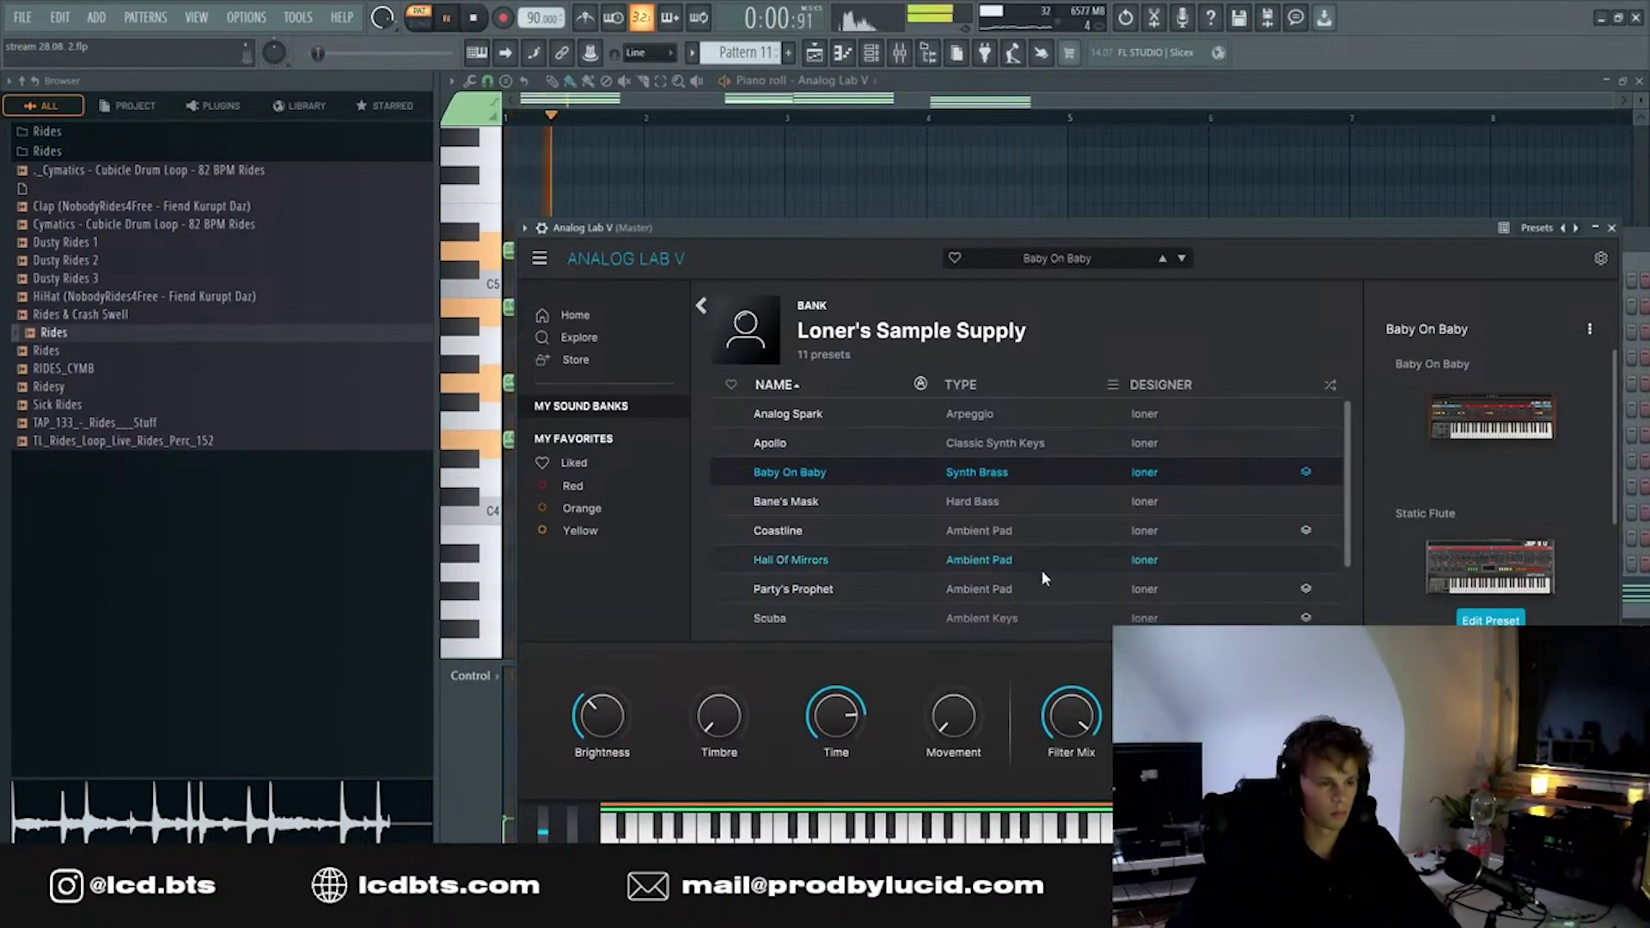
- Review the Analog Lab V chords of Pattern 11 in the piano roll and return to the playlist
{"action": "left_click", "coordinate": [1033, 202]}
{"action": "right_click", "coordinate": [1035, 196]}
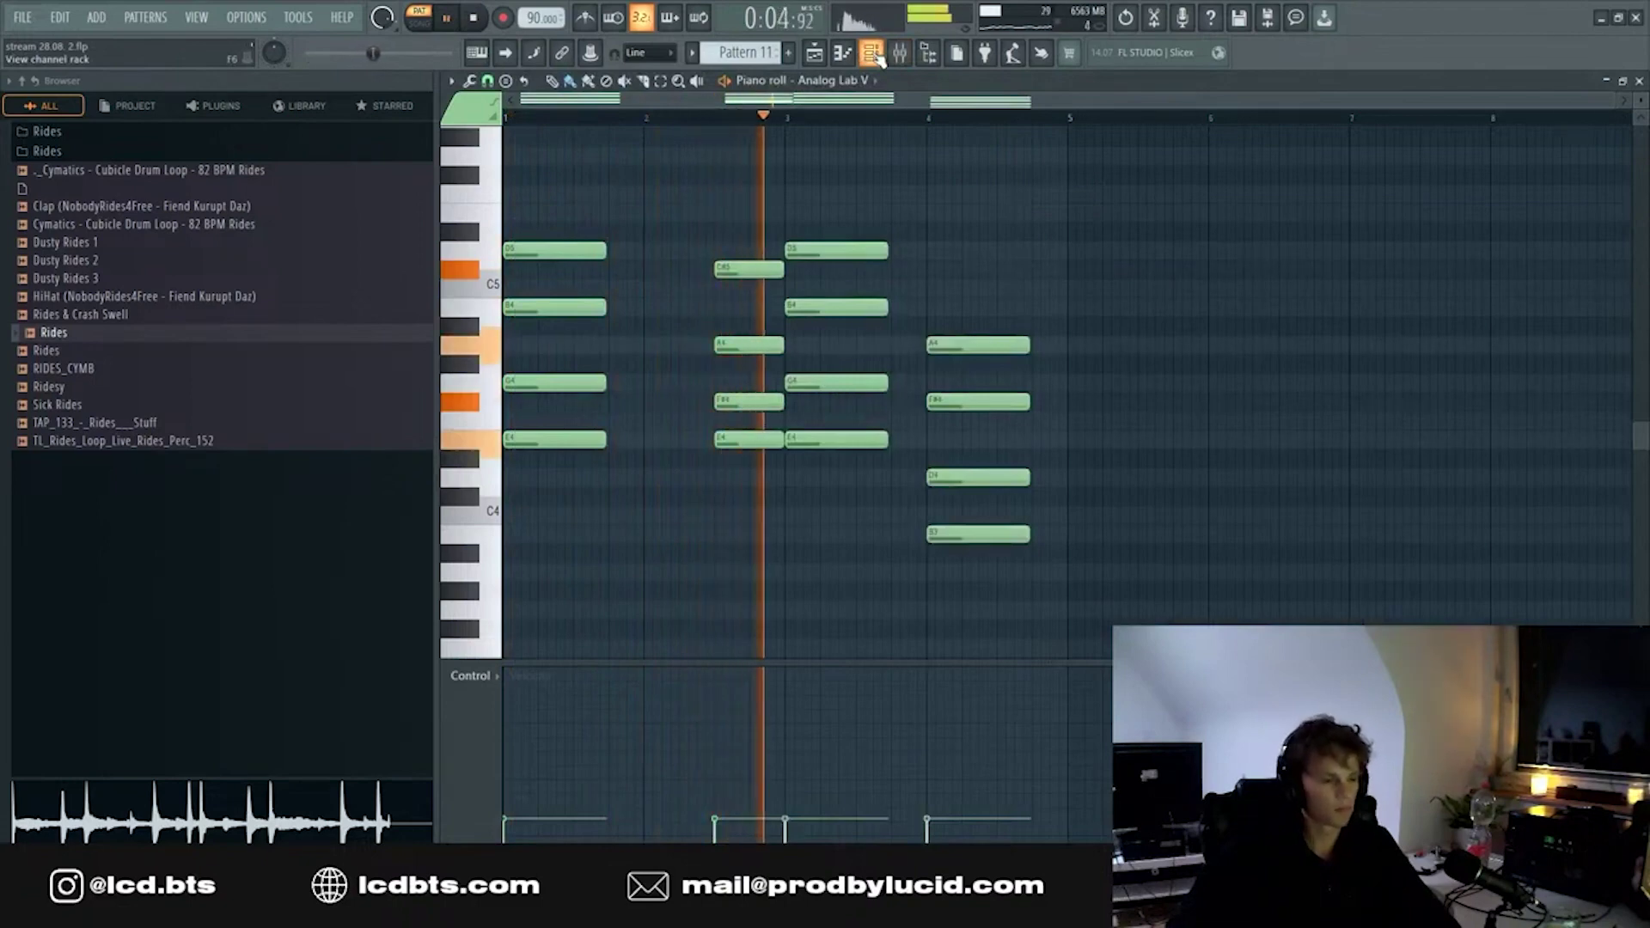
{"action": "right_click", "coordinate": [1179, 591], "text": "ctrl"}
{"action": "scroll", "coordinate": [1410, 442], "scroll_direction": "down", "scroll_amount": 1}
{"action": "scroll", "coordinate": [1013, 582], "scroll_direction": "down", "scroll_amount": 2}
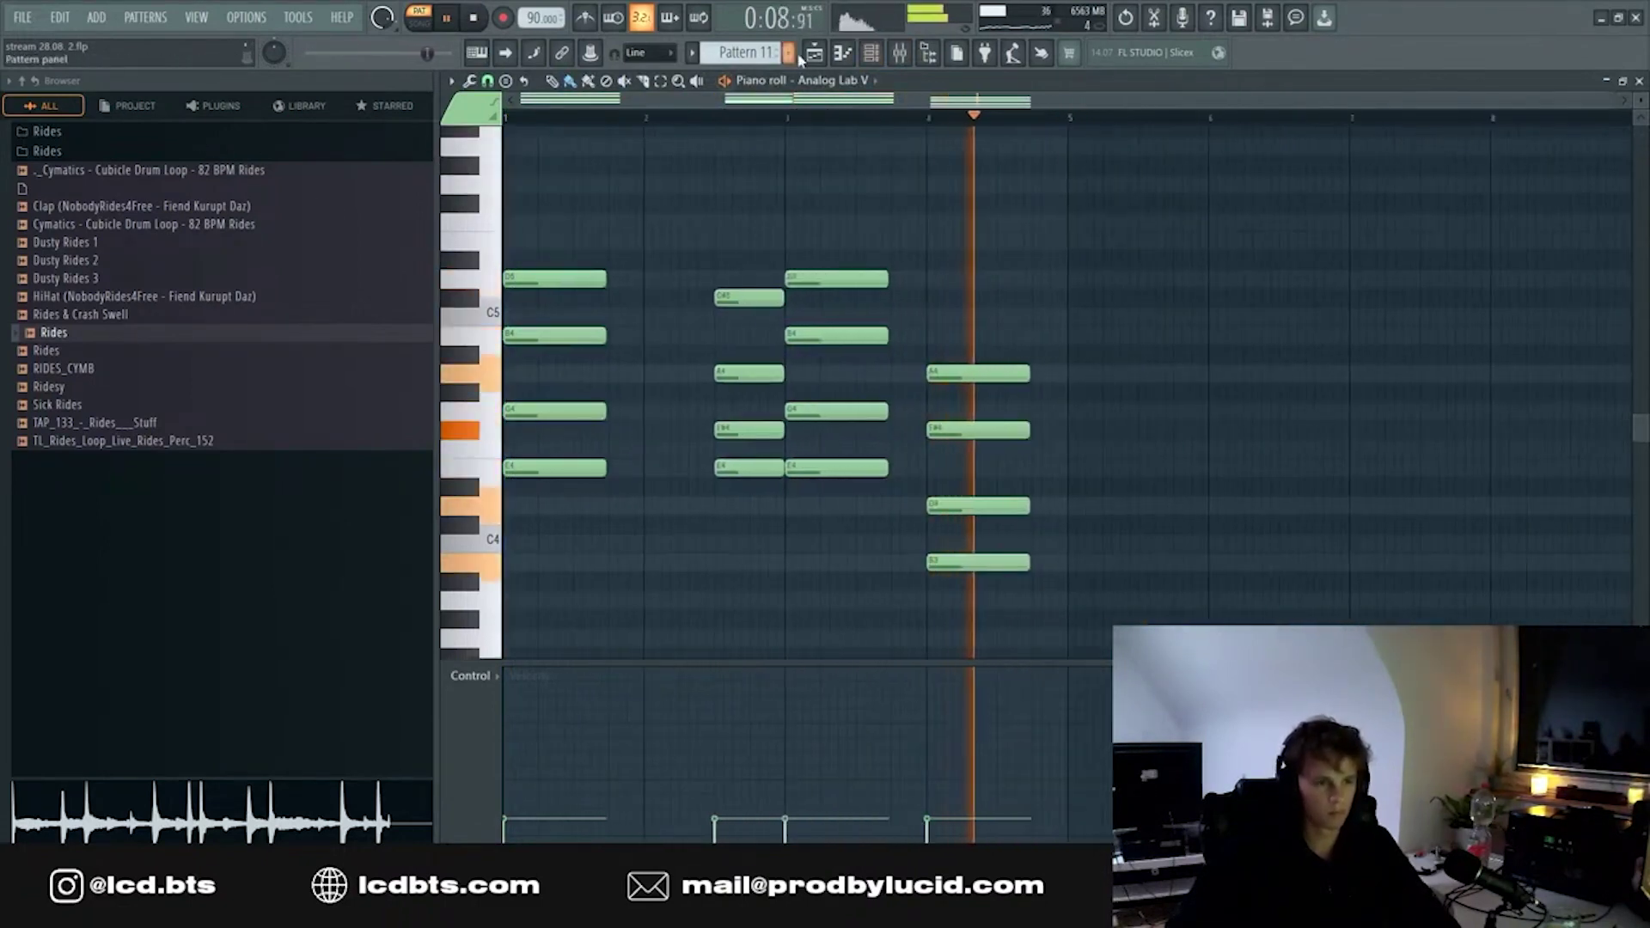
{"action": "left_click", "coordinate": [811, 54]}
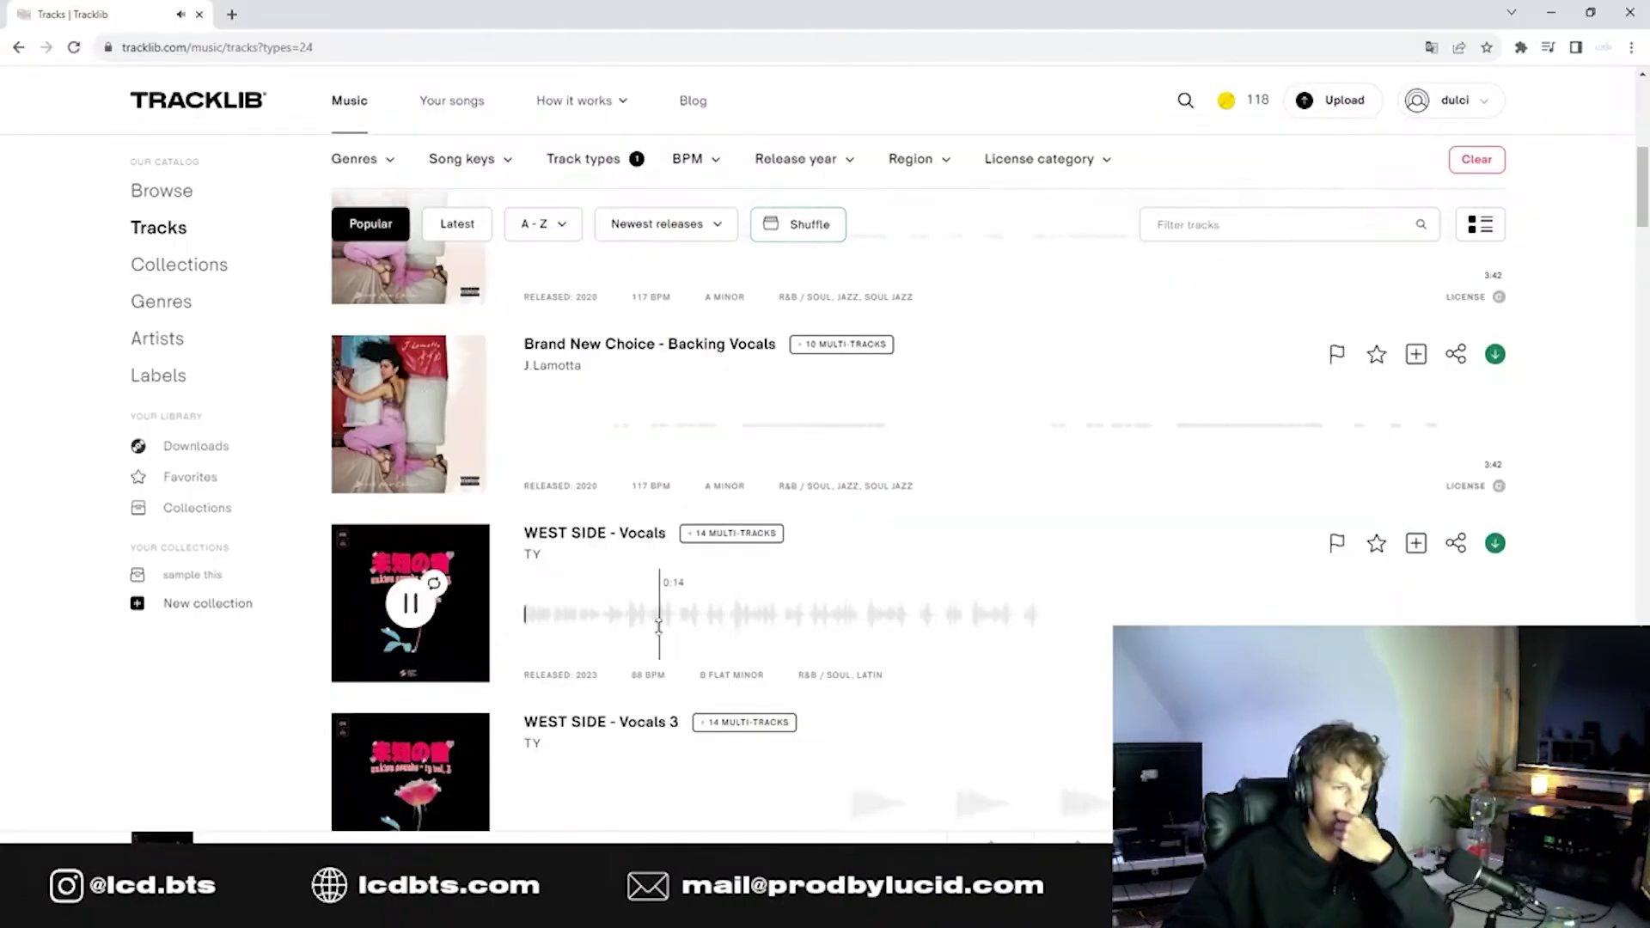
- Switch to Tracklib and browse the vocal multi-tracks around WEST SIDE - Vocals
{"action": "scroll", "coordinate": [863, 560], "scroll_direction": "down", "scroll_amount": 1}
{"action": "scroll", "coordinate": [909, 554], "scroll_direction": "down", "scroll_amount": 1}
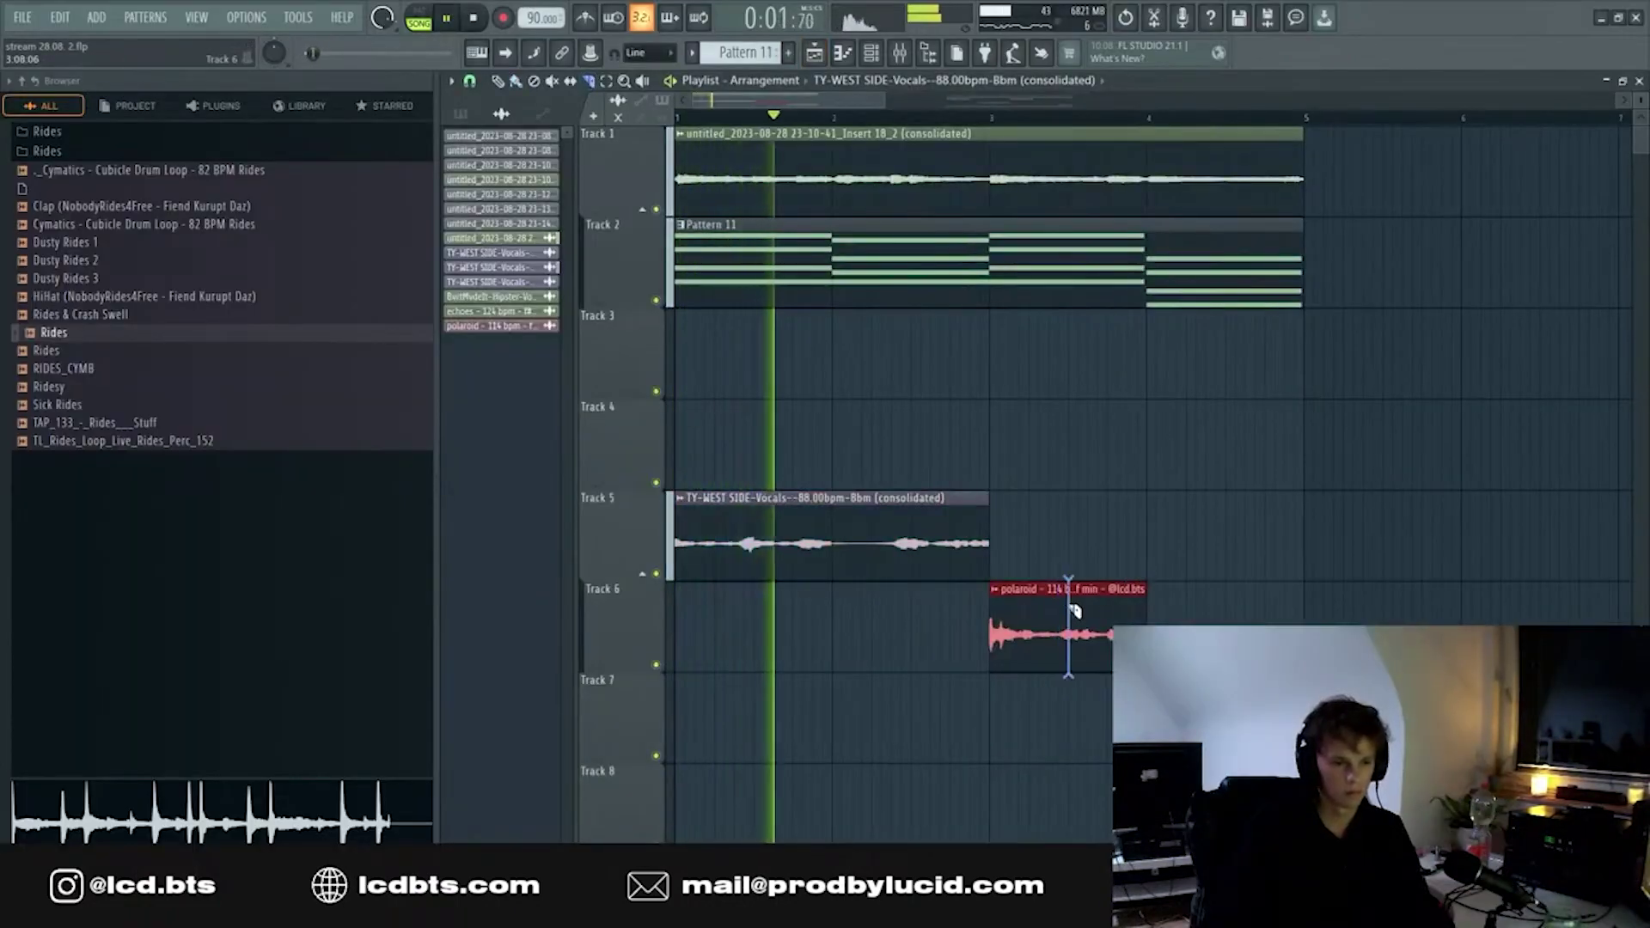
- Slice the polaroid clip on Track 6 halfway through bar 3 and give its start a short fade-in
{"action": "left_click", "coordinate": [1071, 610]}
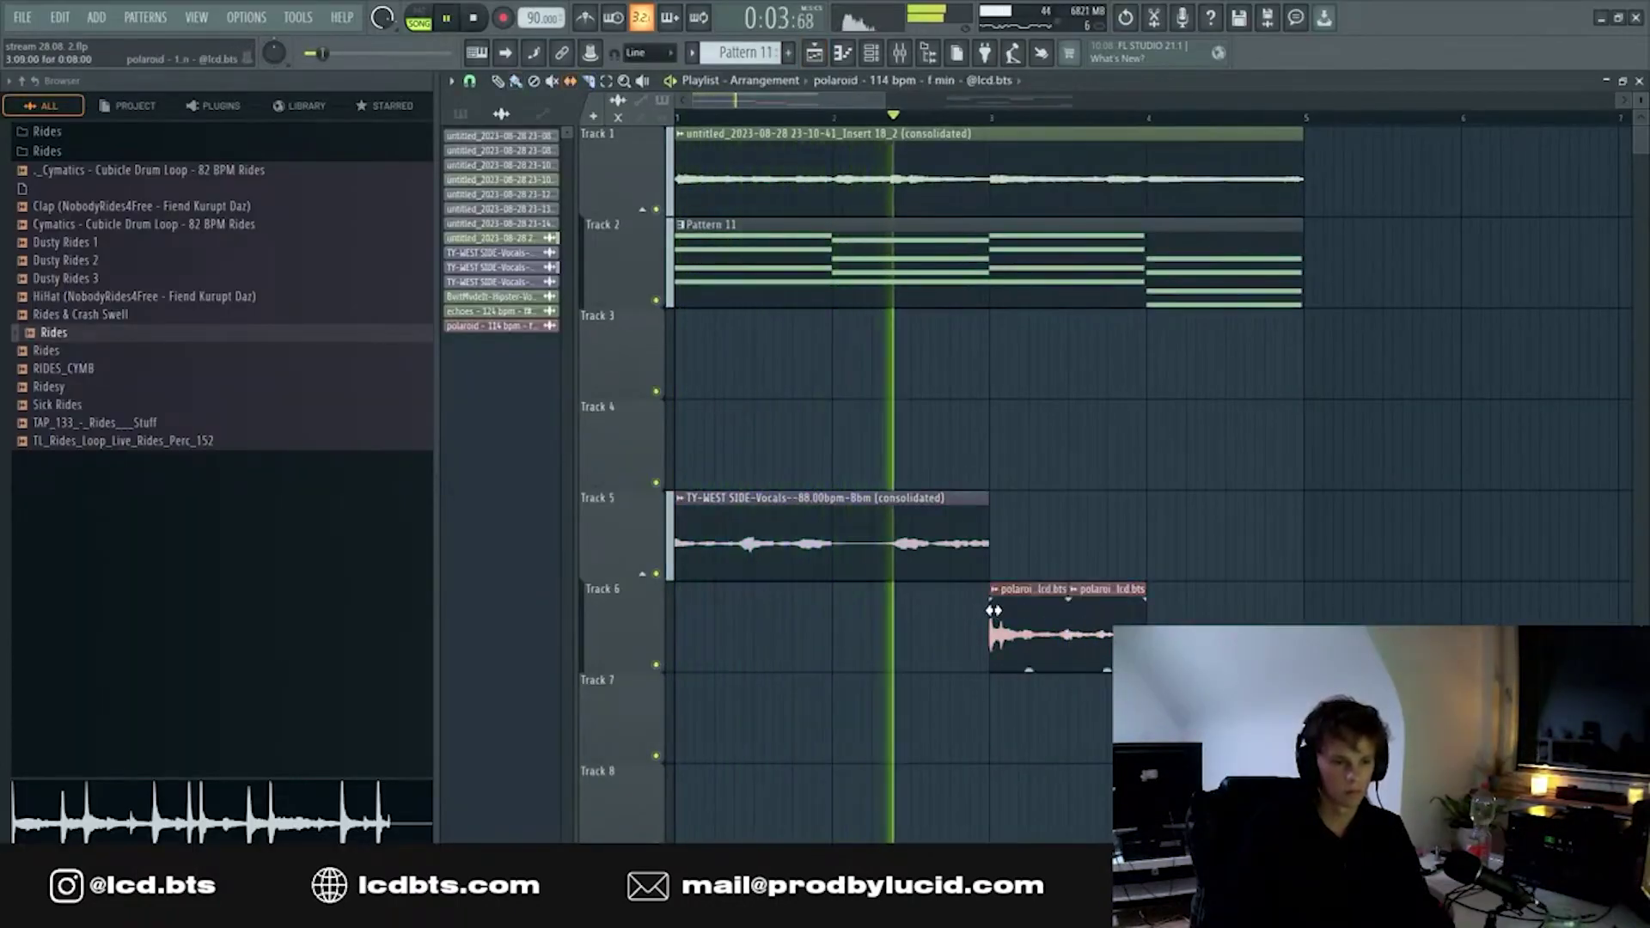
{"action": "left_click_drag", "start_coordinate": [991, 600], "coordinate": [997, 601]}
{"action": "scroll", "coordinate": [1198, 580], "scroll_direction": "up", "scroll_amount": 2}
{"action": "left_click", "coordinate": [1295, 448]}
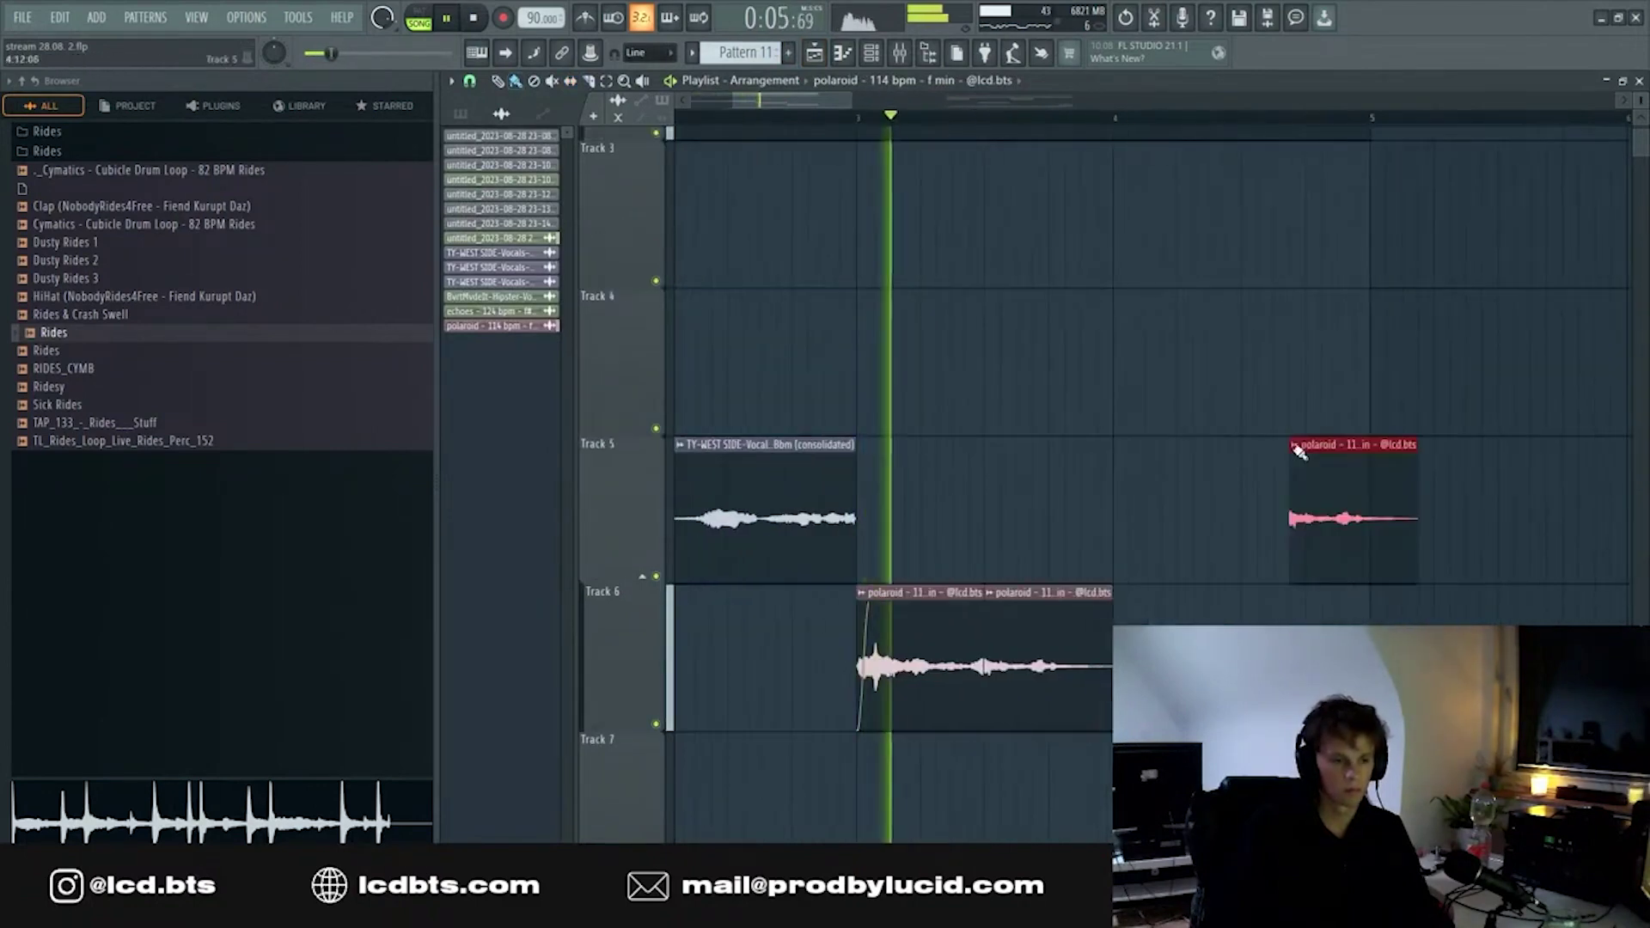
{"action": "right_click", "coordinate": [1299, 453]}
{"action": "scroll", "coordinate": [1478, 483], "scroll_direction": "up", "scroll_amount": 2}
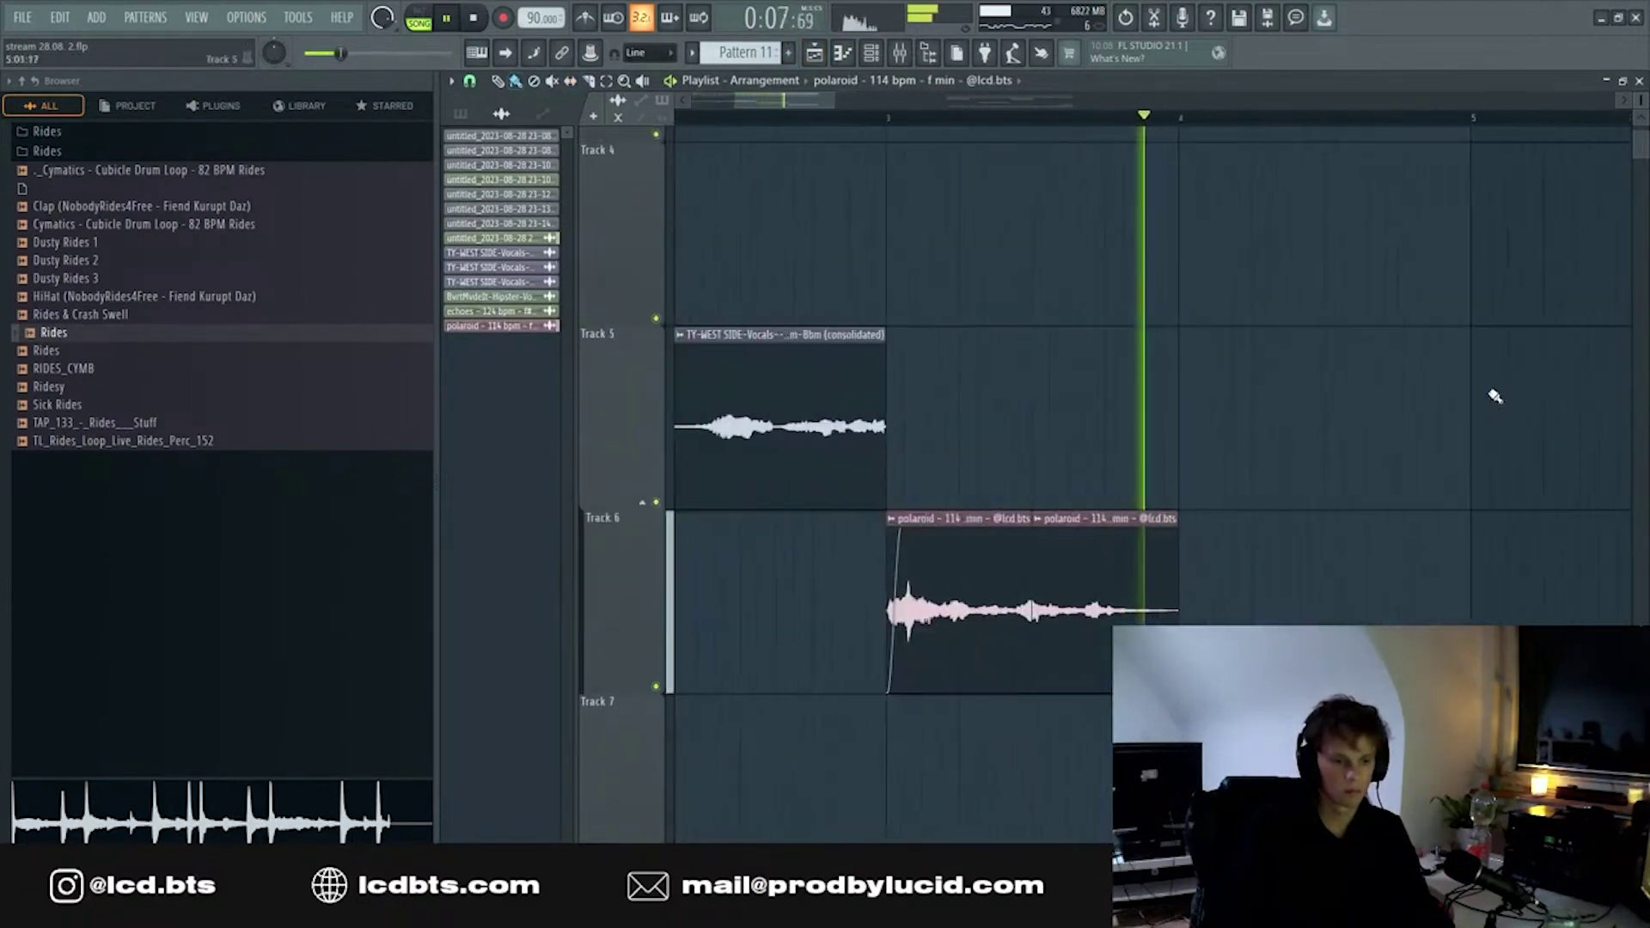
{"action": "scroll", "coordinate": [1164, 590], "scroll_direction": "up", "scroll_amount": 1}
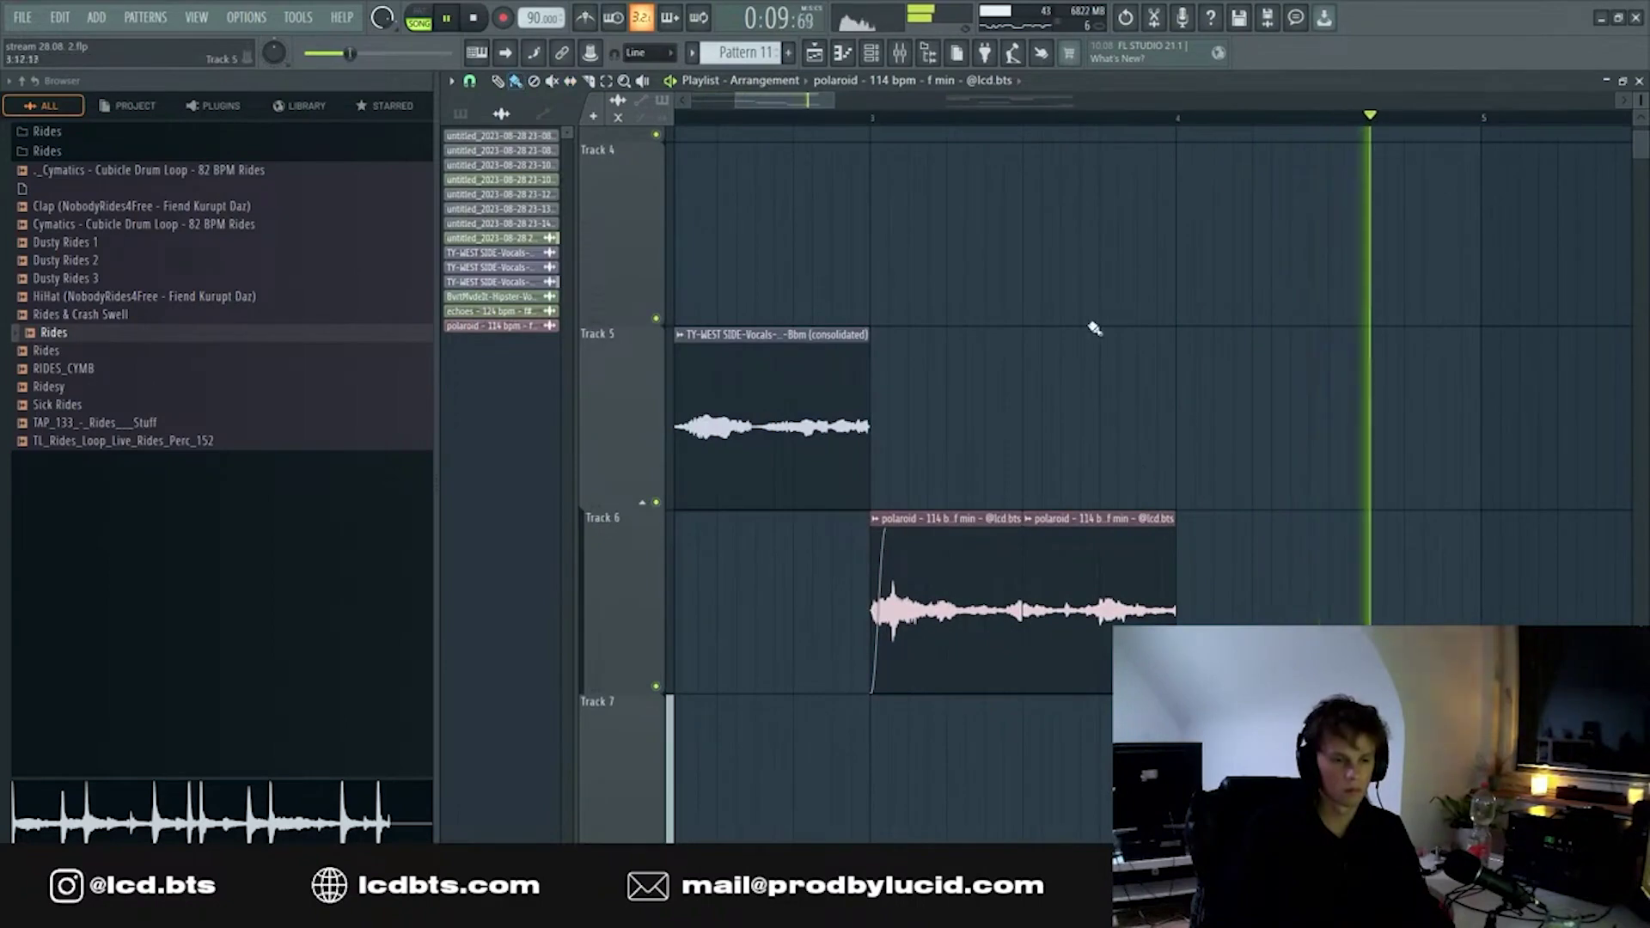
{"action": "scroll", "coordinate": [1168, 602], "scroll_direction": "down", "scroll_amount": 3}
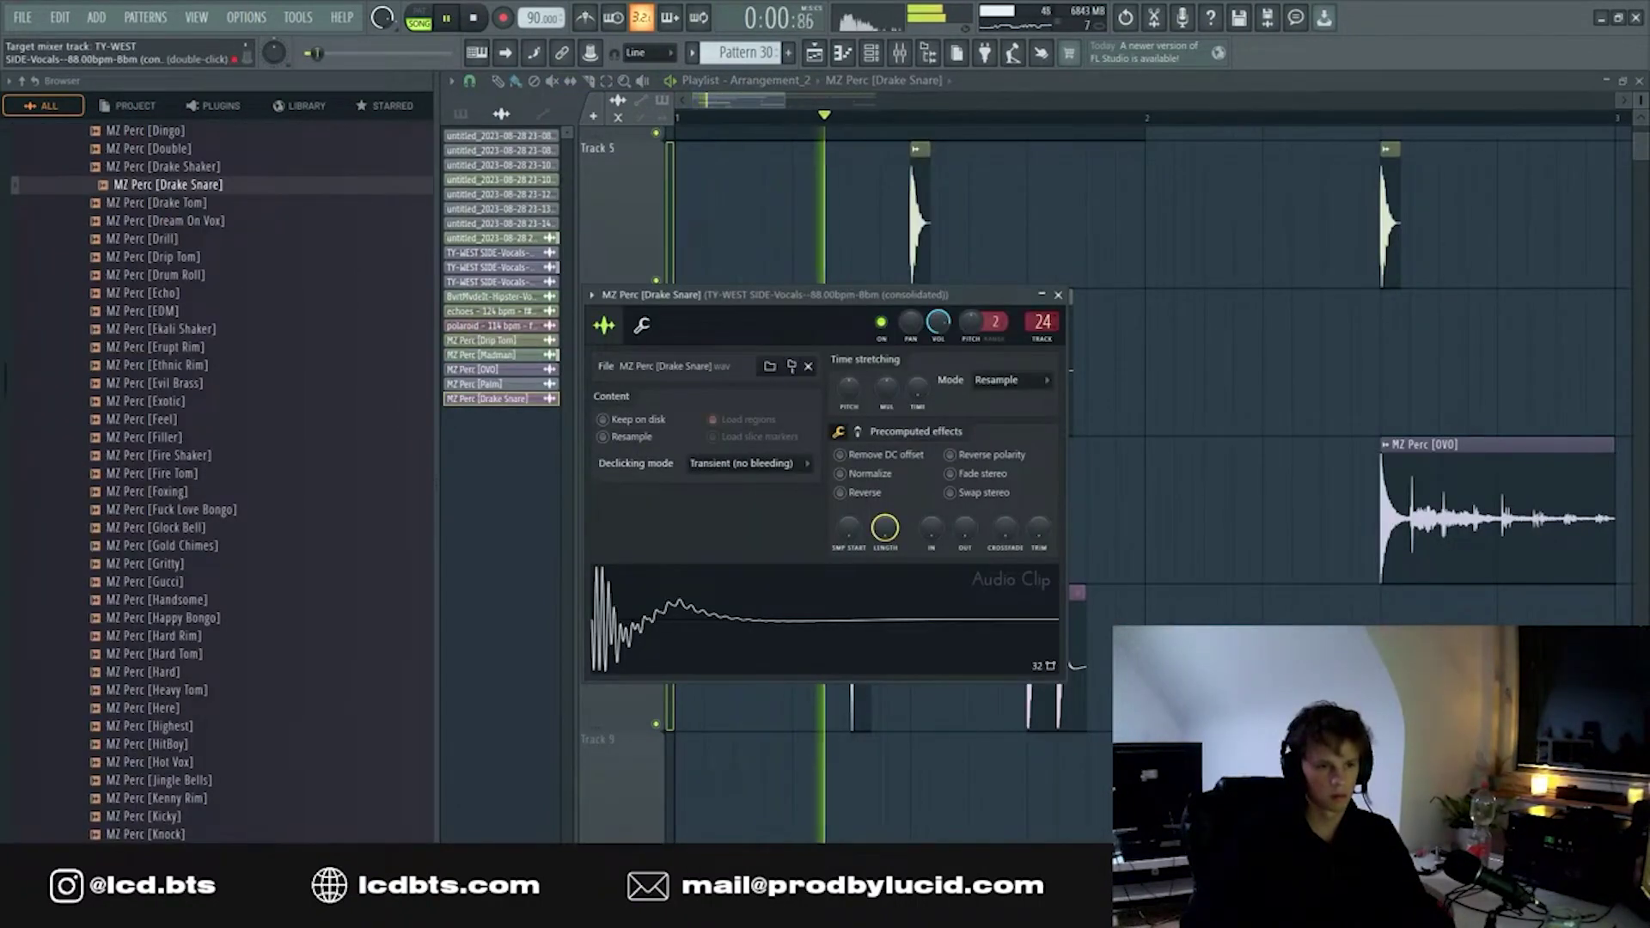
- Route the MZ Perc [OVO] audio clip to mixer track 25
{"action": "left_click", "coordinate": [1356, 503]}
{"action": "right_click", "coordinate": [1362, 505]}
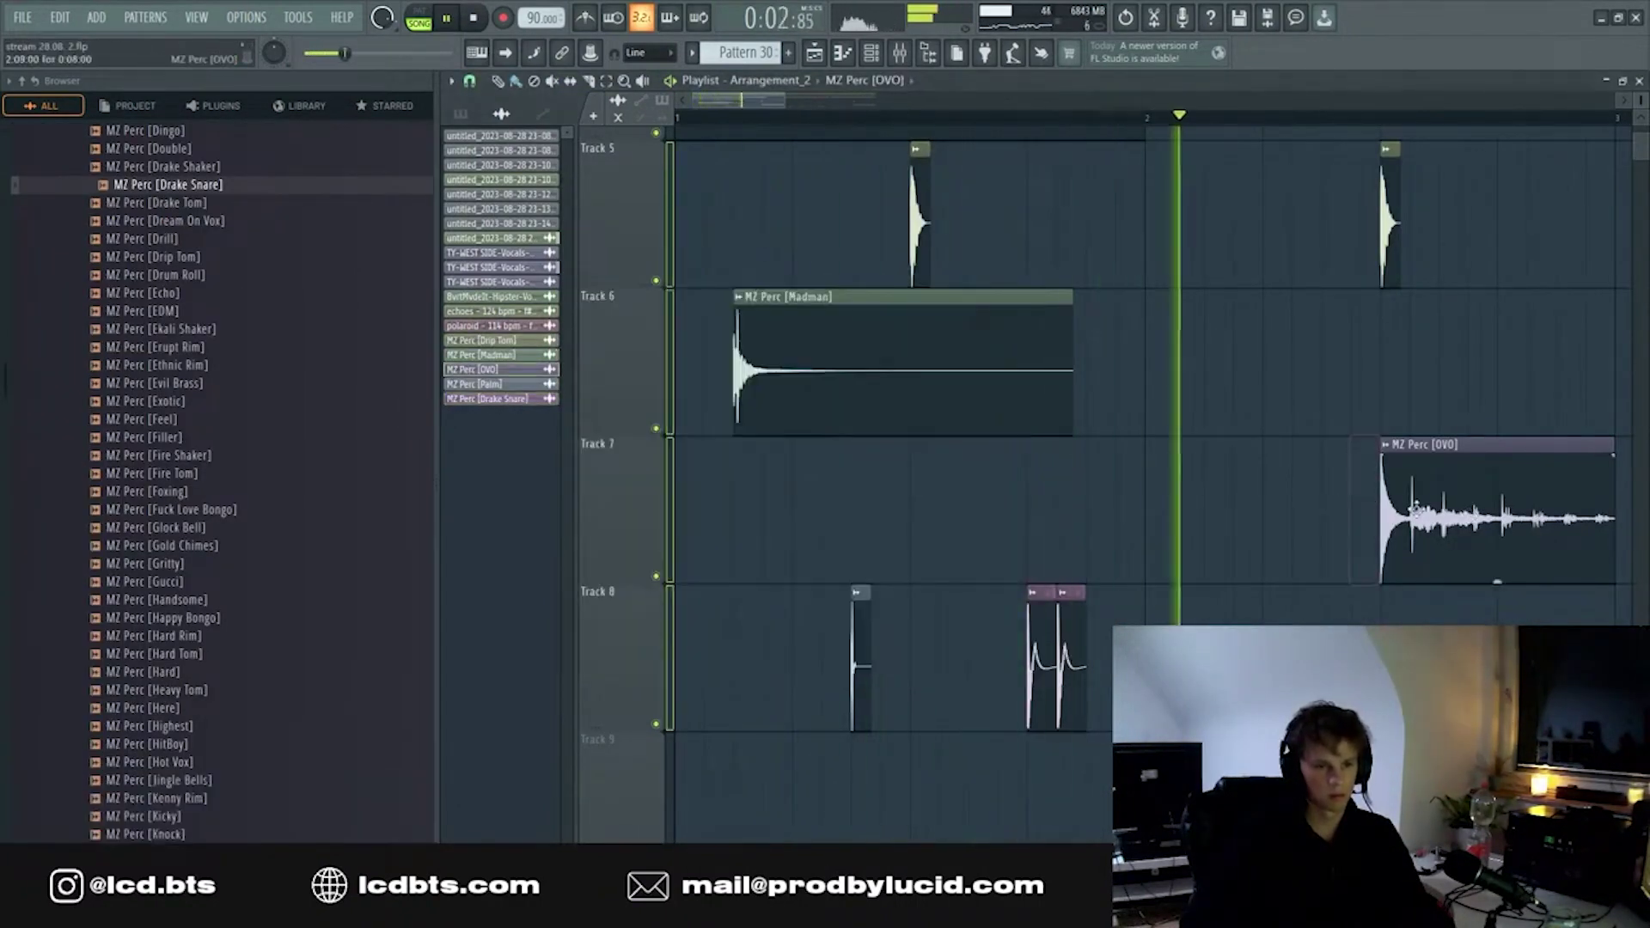
{"action": "double_click", "coordinate": [1402, 507]}
{"action": "left_click_drag", "start_coordinate": [996, 276], "coordinate": [997, 225]}
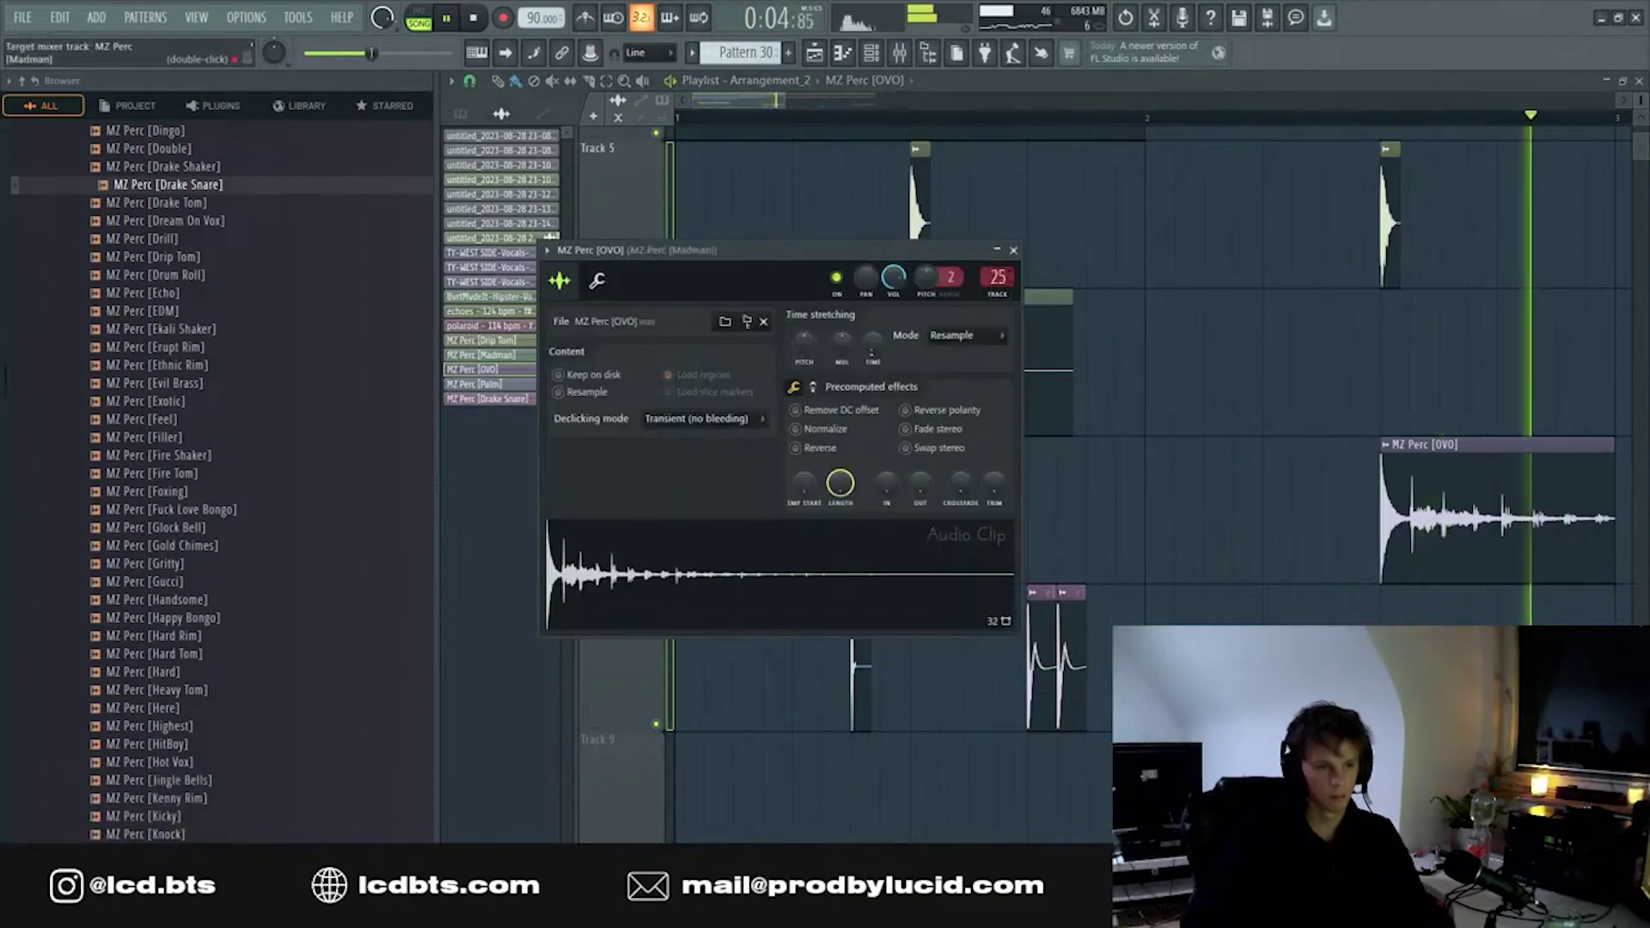
- Select the clips of the four-bar section in the playlist and copy them further along the timeline
{"action": "right_click", "coordinate": [1101, 421], "text": "ctrl"}
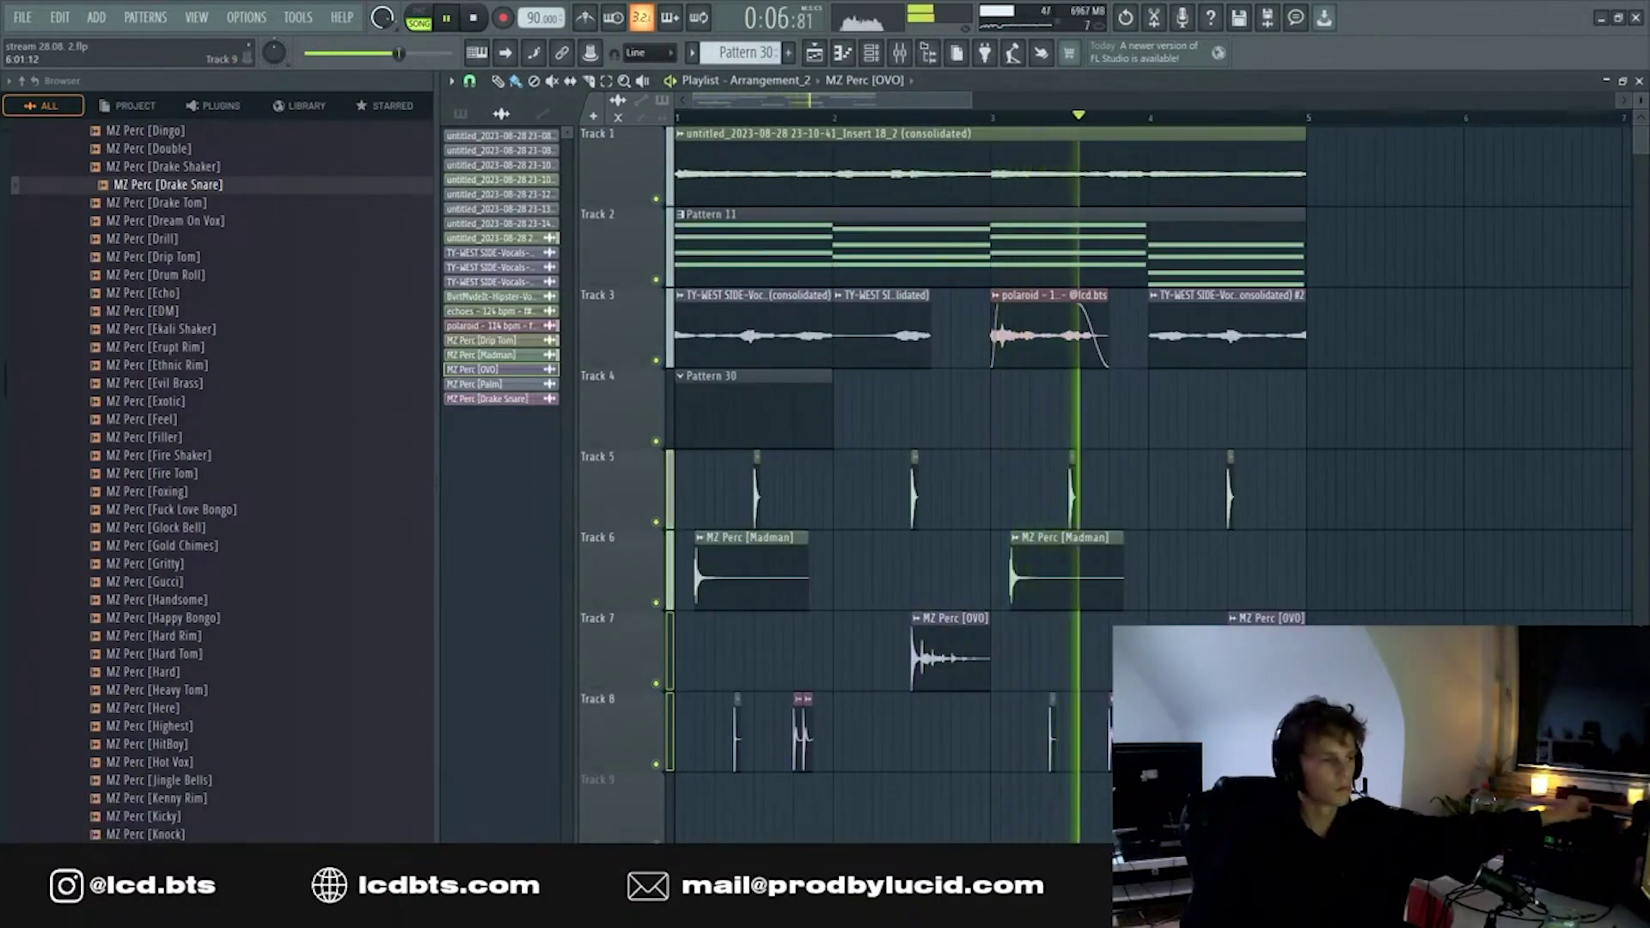
{"action": "scroll", "coordinate": [1231, 570], "scroll_direction": "down", "scroll_amount": 2}
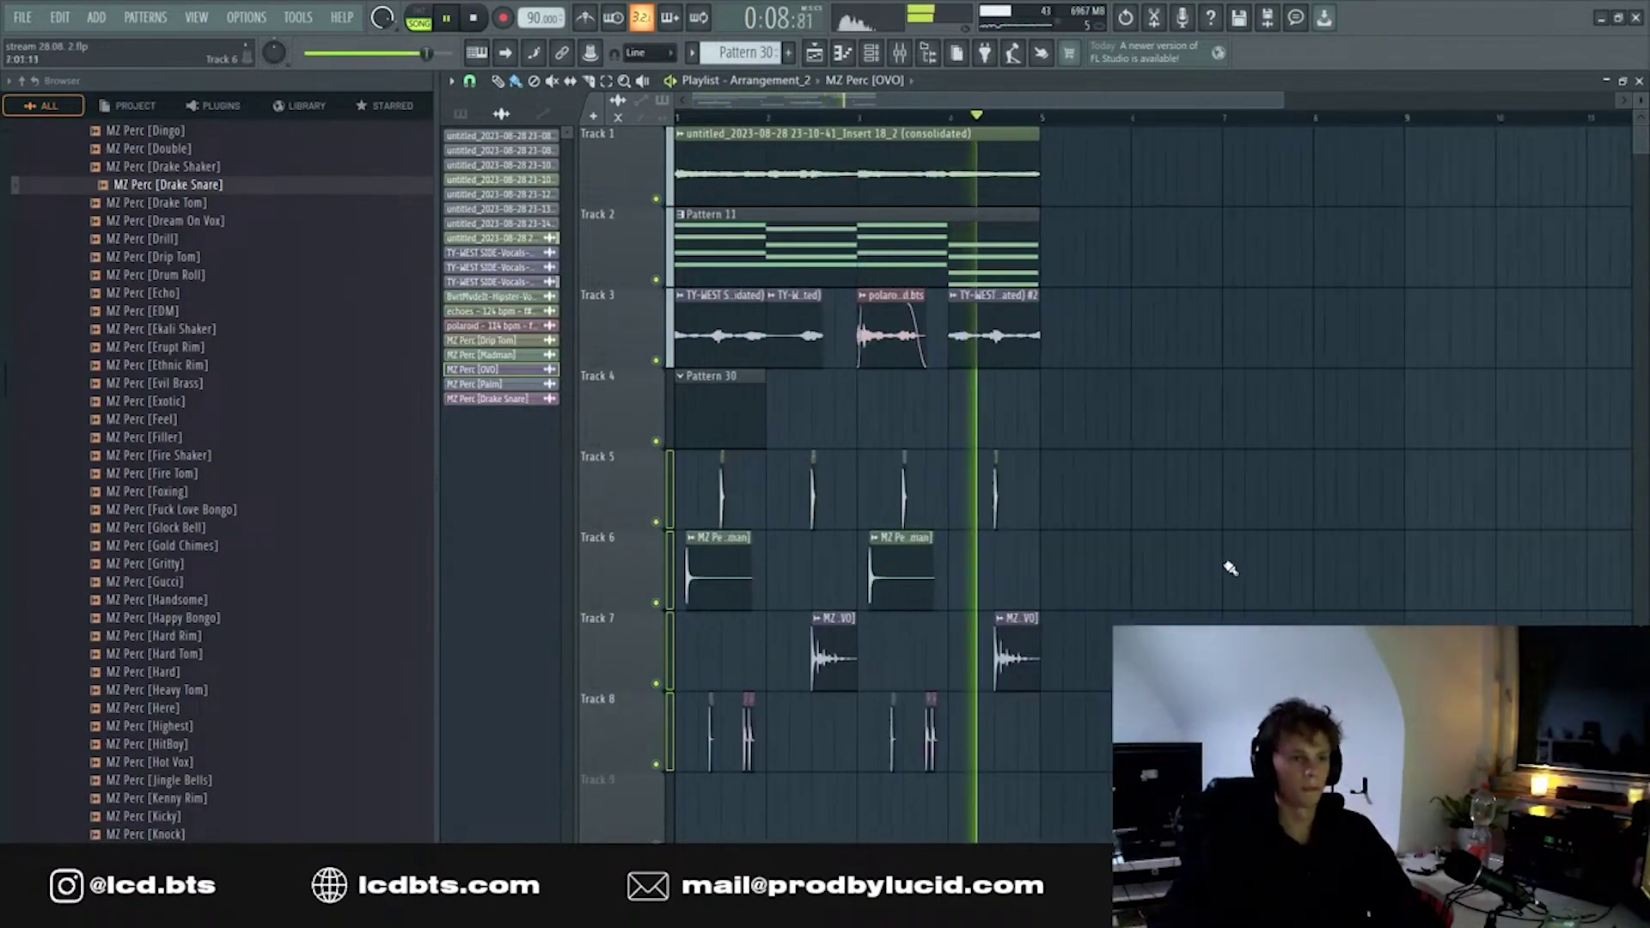
{"action": "scroll", "coordinate": [1231, 569], "scroll_direction": "down", "scroll_amount": 1}
{"action": "left_click_drag", "start_coordinate": [1318, 481], "coordinate": [370, 82]}
{"action": "left_click_drag", "start_coordinate": [937, 171], "coordinate": [1337, 166]}
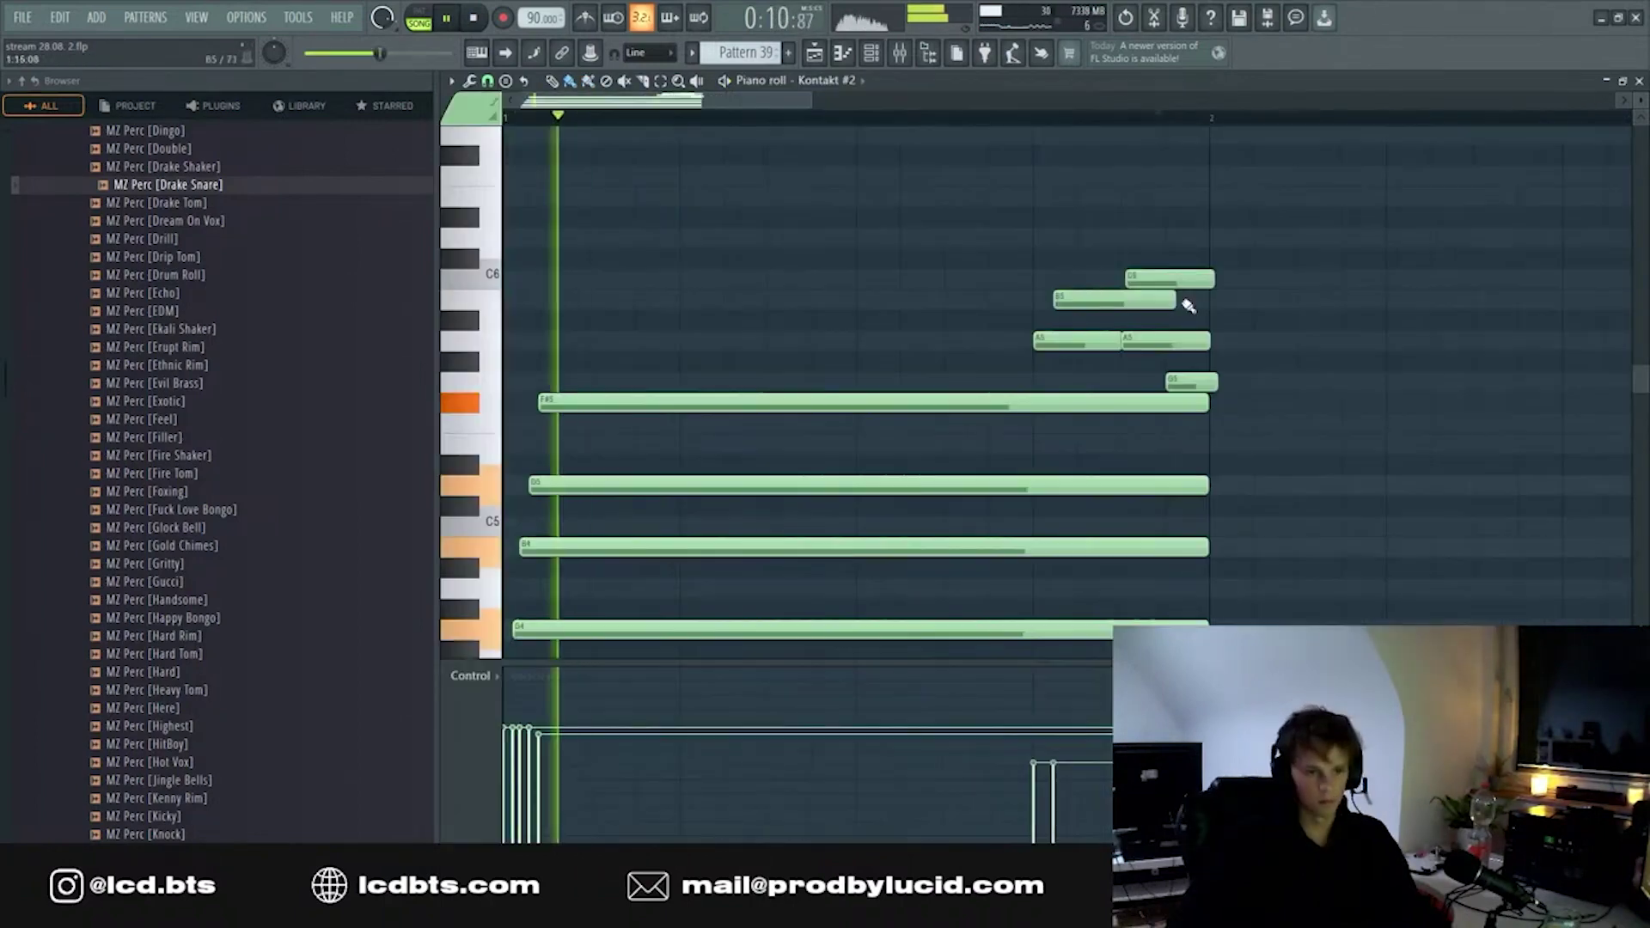
- Delete the short C6 note from Pattern 39's bar 1 Kontakt #2 run and trim the closing G5 note to the bar line
{"action": "right_click", "coordinate": [1174, 279]}
{"action": "left_click_drag", "start_coordinate": [1153, 337], "coordinate": [1157, 338]}
{"action": "key", "text": "c"}
{"action": "left_click_drag", "start_coordinate": [1216, 387], "coordinate": [1222, 326]}
{"action": "scroll", "coordinate": [1194, 538], "scroll_direction": "down", "scroll_amount": 3}
- Clean up Pattern 39's Kontakt #2 chords, deleting the two short notes at the end of bar 4 and selecting the sustained chord notes
{"action": "left_click_drag", "start_coordinate": [1194, 538], "coordinate": [800, 414]}
{"action": "left_click_drag", "start_coordinate": [928, 258], "coordinate": [931, 593]}
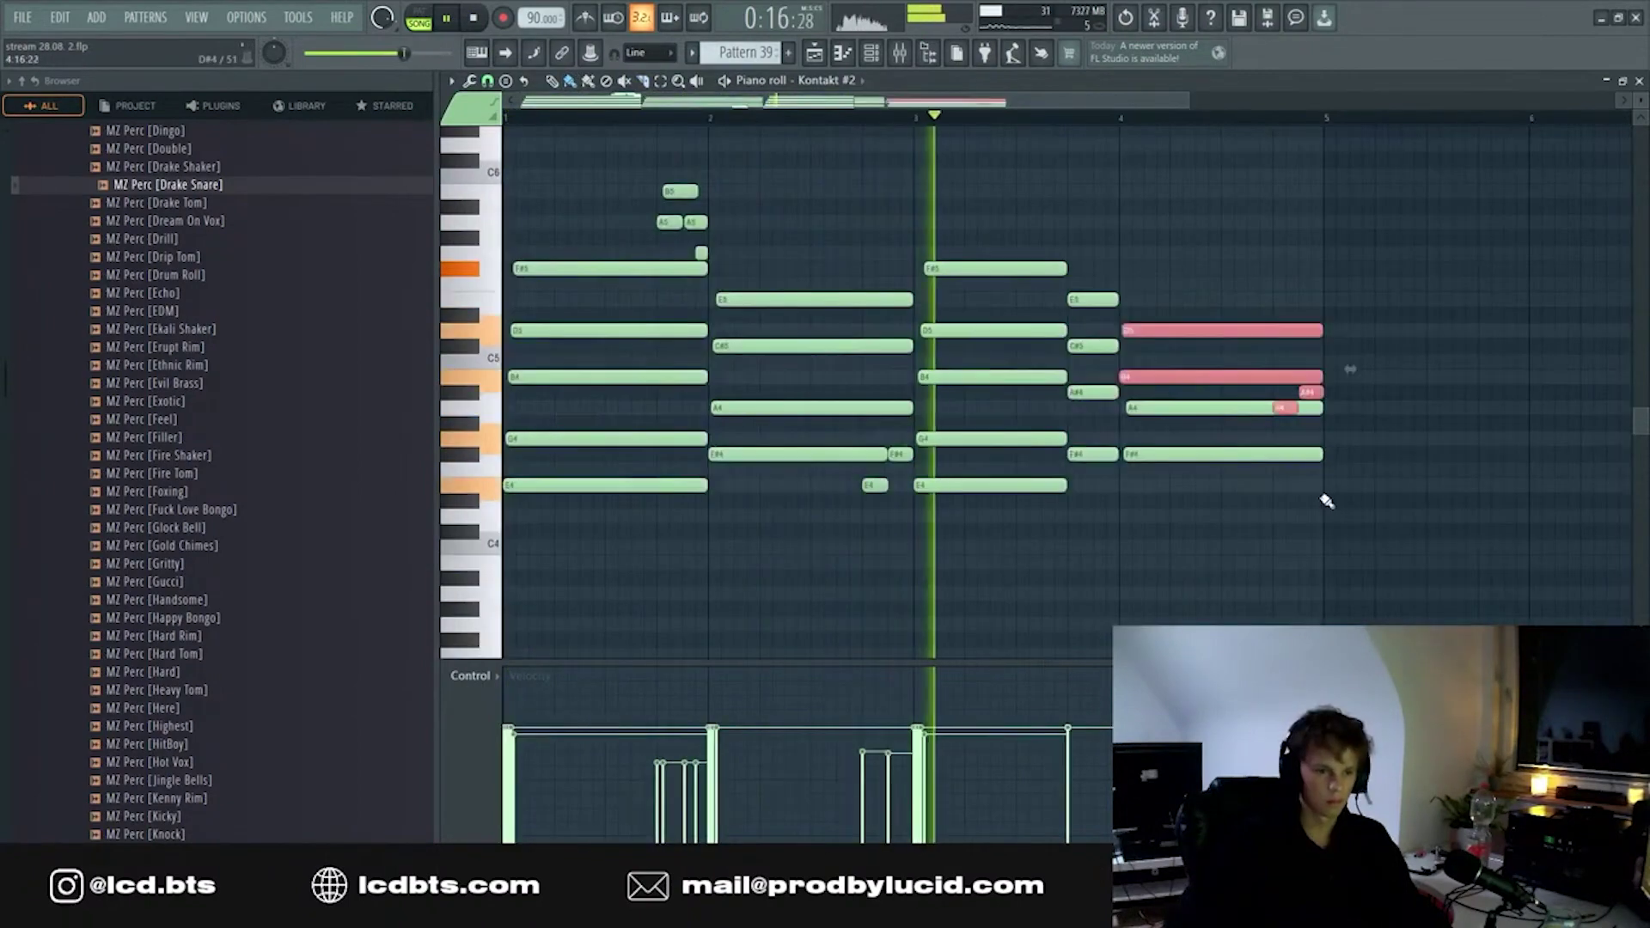
{"action": "right_click", "coordinate": [1287, 407]}
{"action": "right_click", "coordinate": [1312, 392]}
{"action": "left_click_drag", "start_coordinate": [784, 619], "coordinate": [1325, 253]}
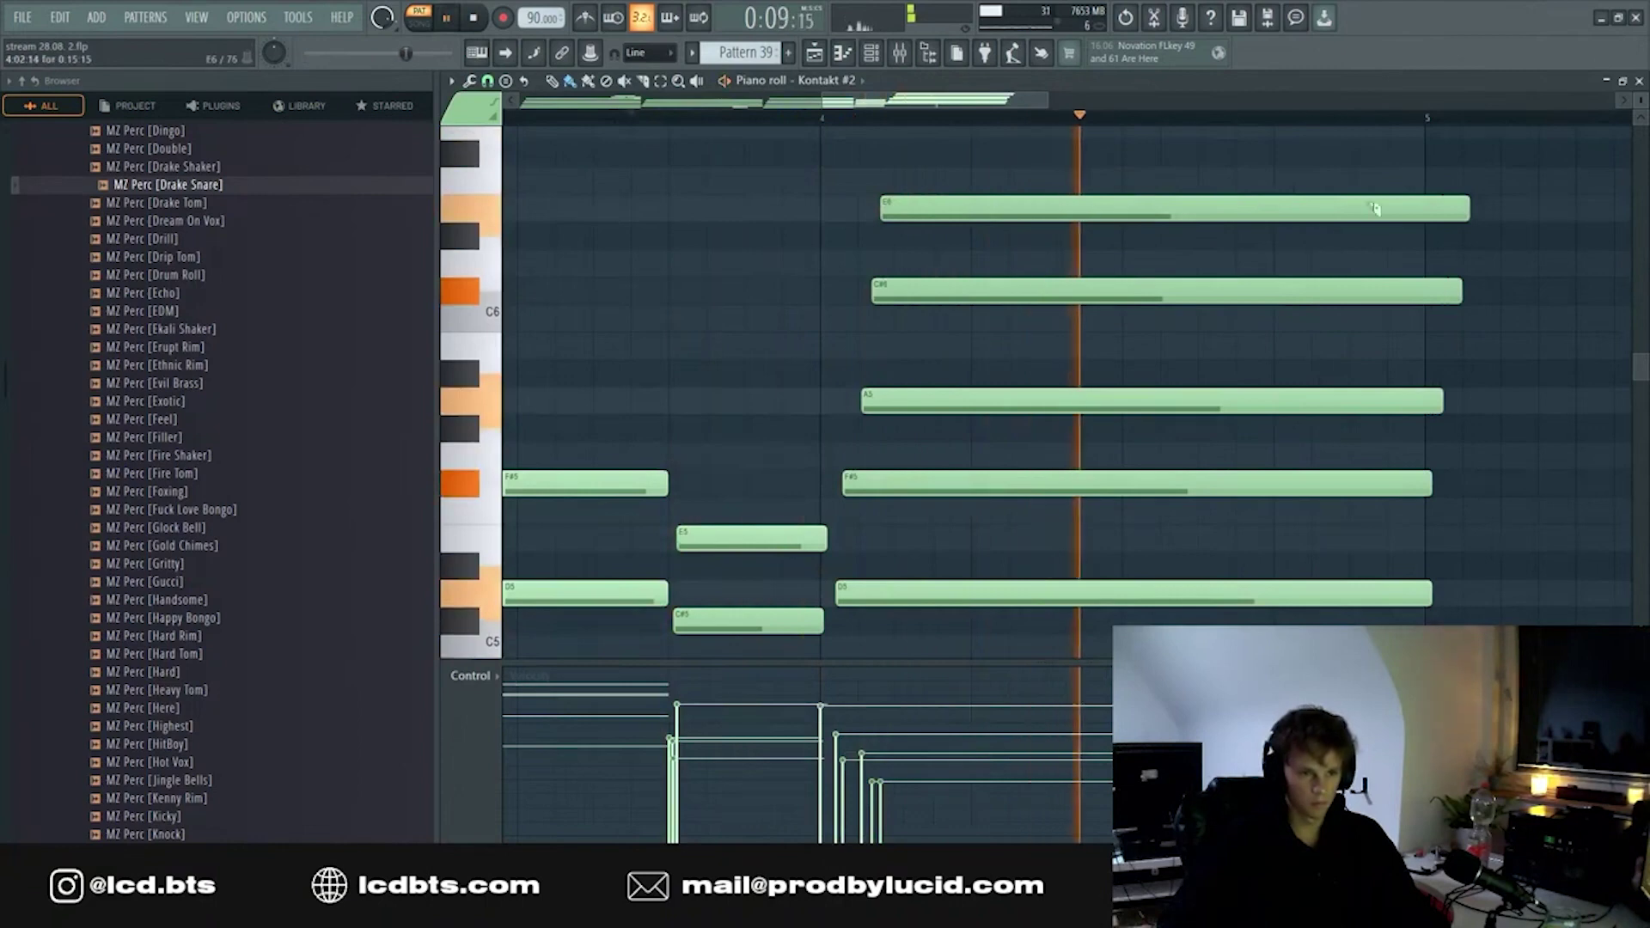
{"action": "left_click_drag", "start_coordinate": [1385, 160], "coordinate": [1425, 615]}
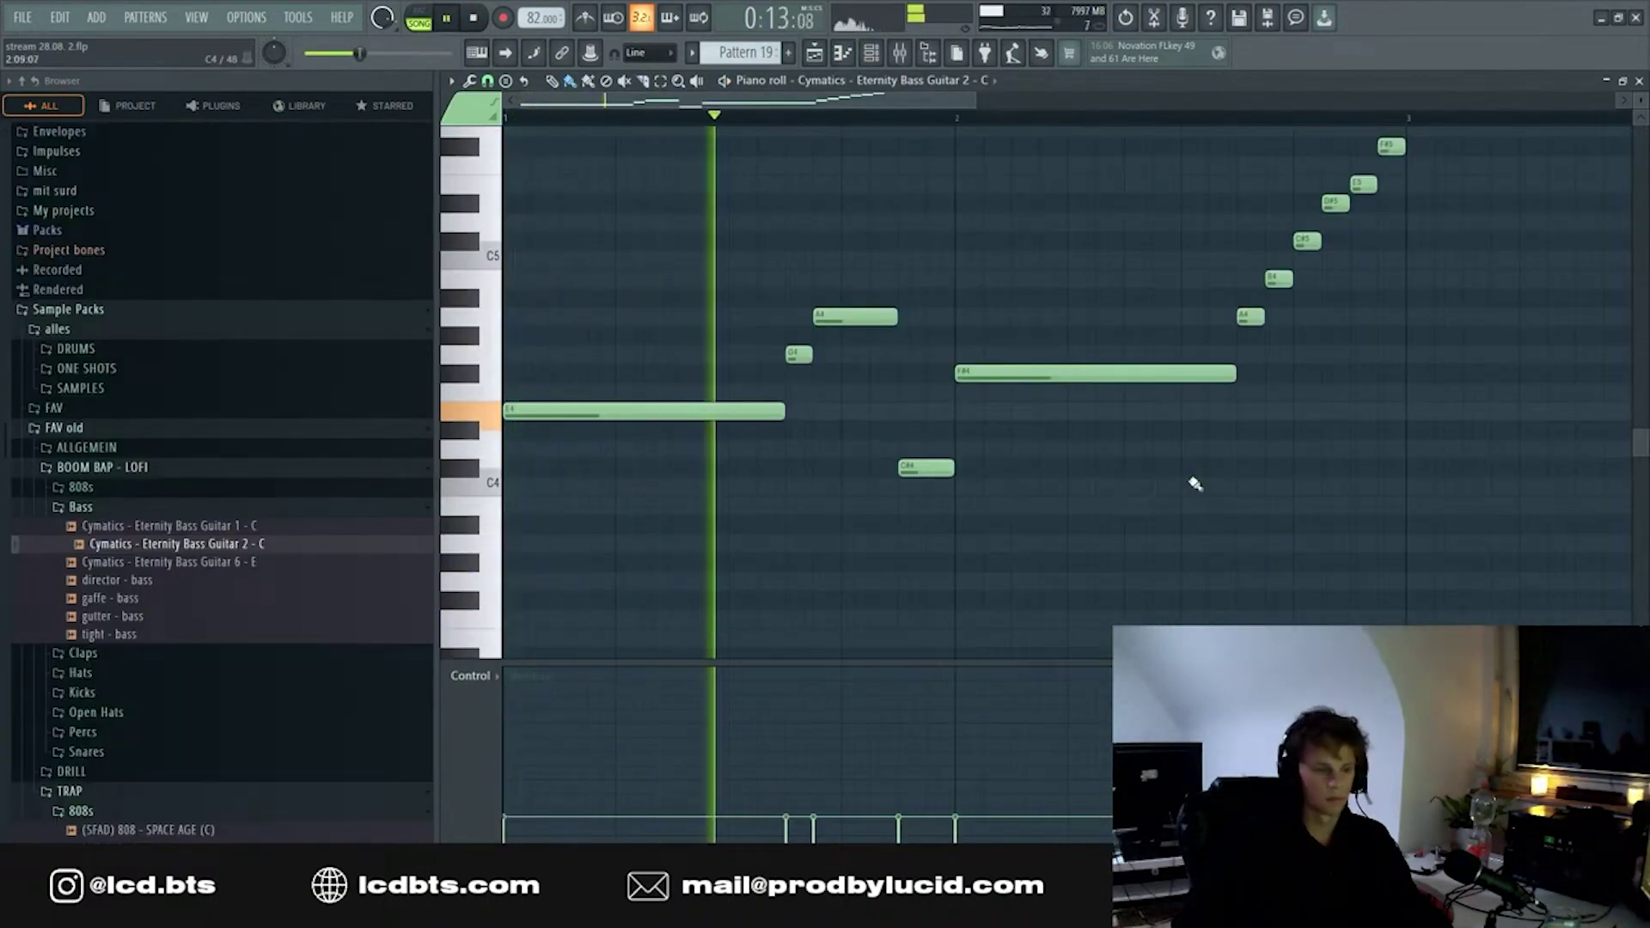
- Rework the rising run at the end of bar 2 in Pattern 19's bass, removing C#5 and lowering D#5 to D5
{"action": "scroll", "coordinate": [1203, 449], "scroll_direction": "up", "scroll_amount": 5}
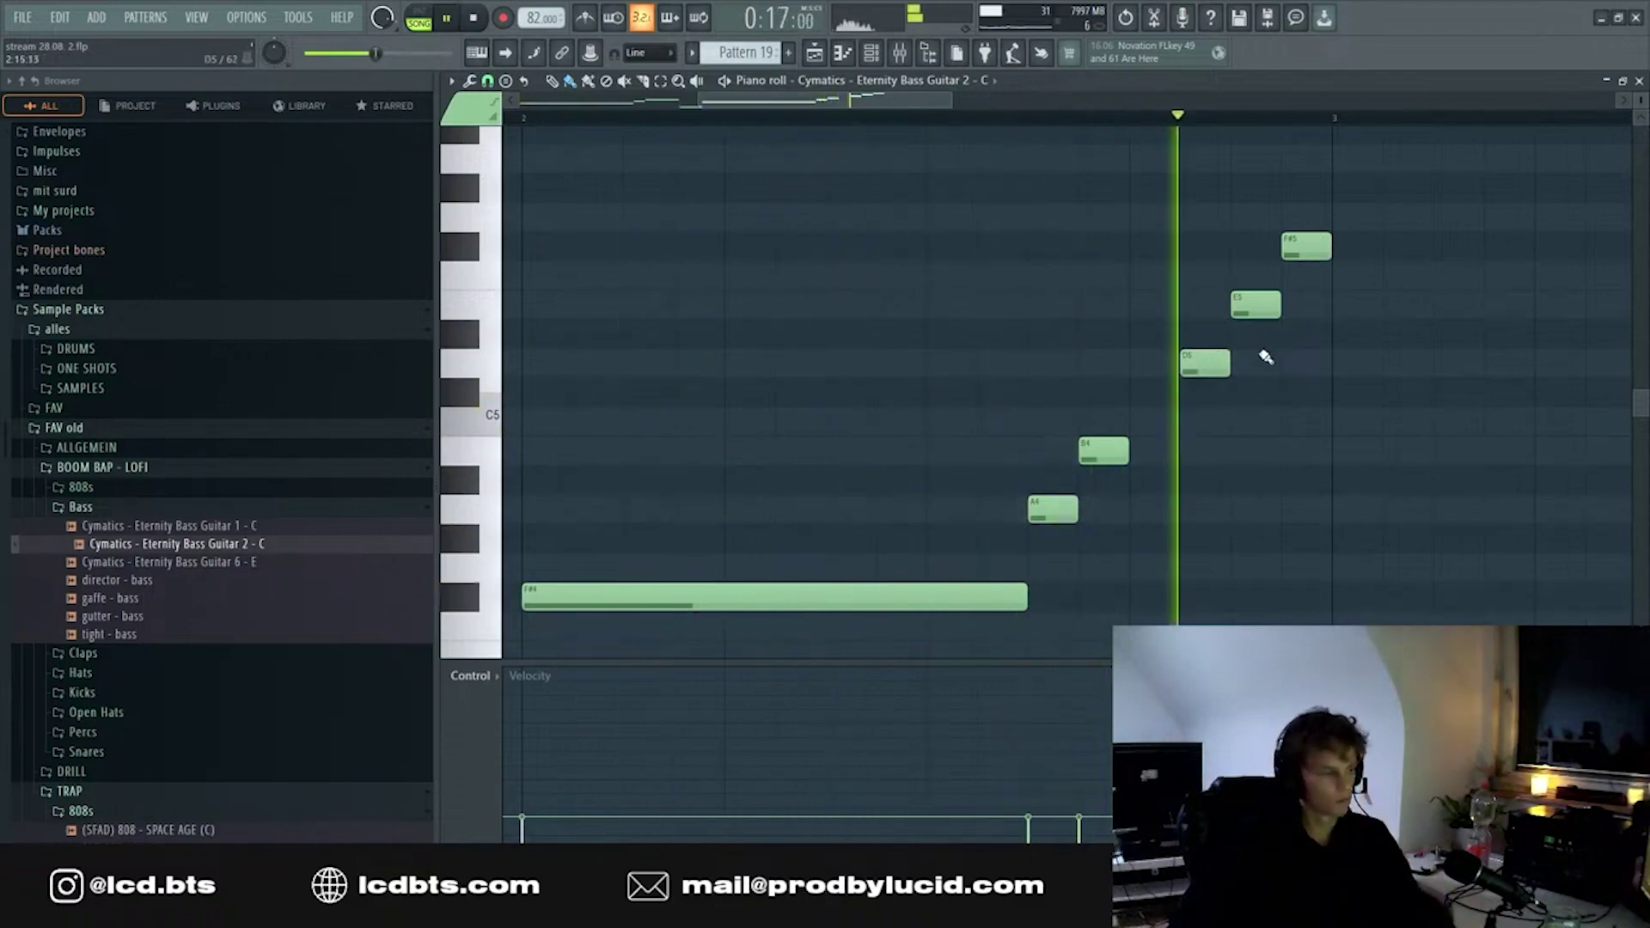
{"action": "scroll", "coordinate": [1274, 336], "scroll_direction": "down", "scroll_amount": 4}
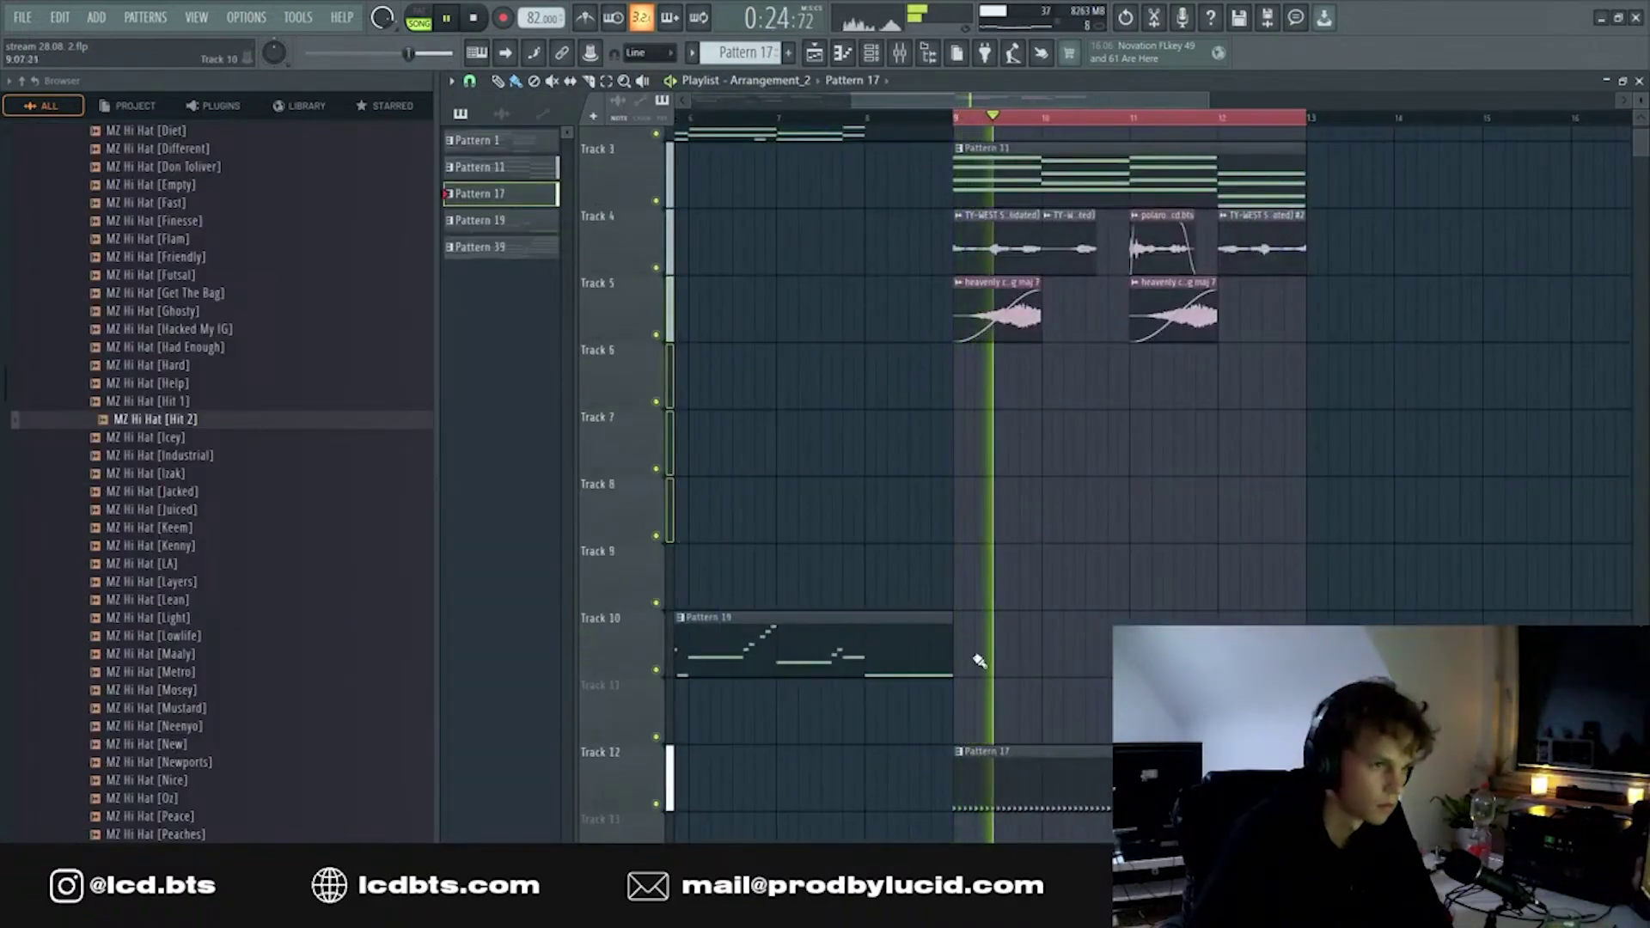
- Add four F#5 notes to bar 2 of the MZ 808 [Chompy] bass, pairing a long and a short note in each half
{"action": "key", "text": "F6"}
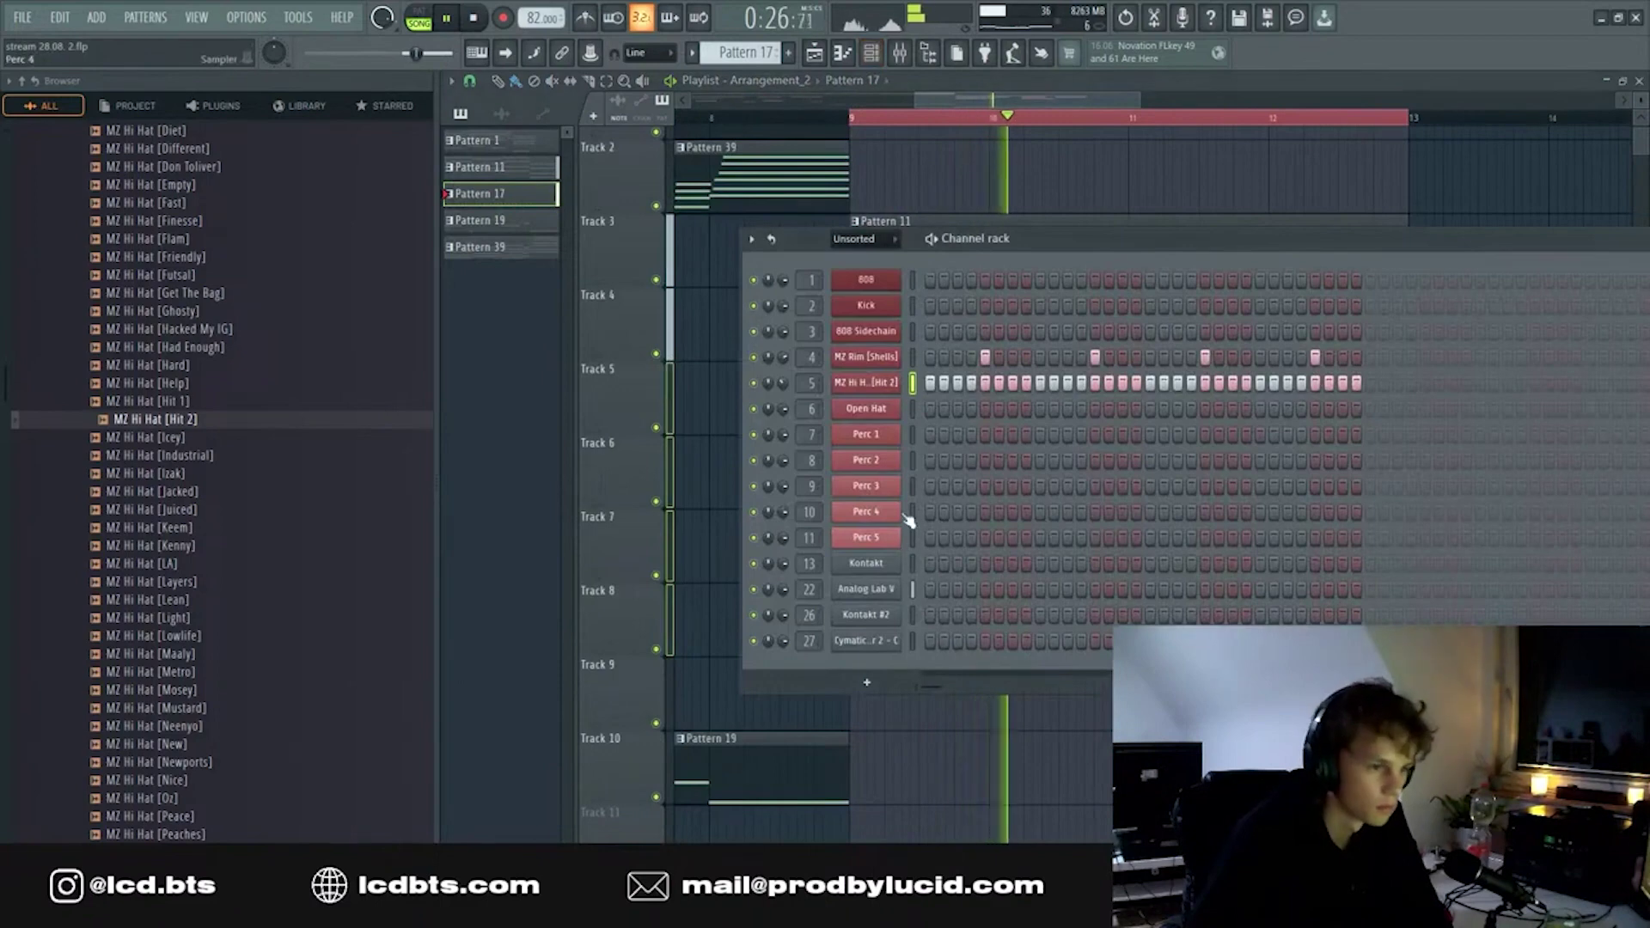
{"action": "left_click", "coordinate": [840, 387]}
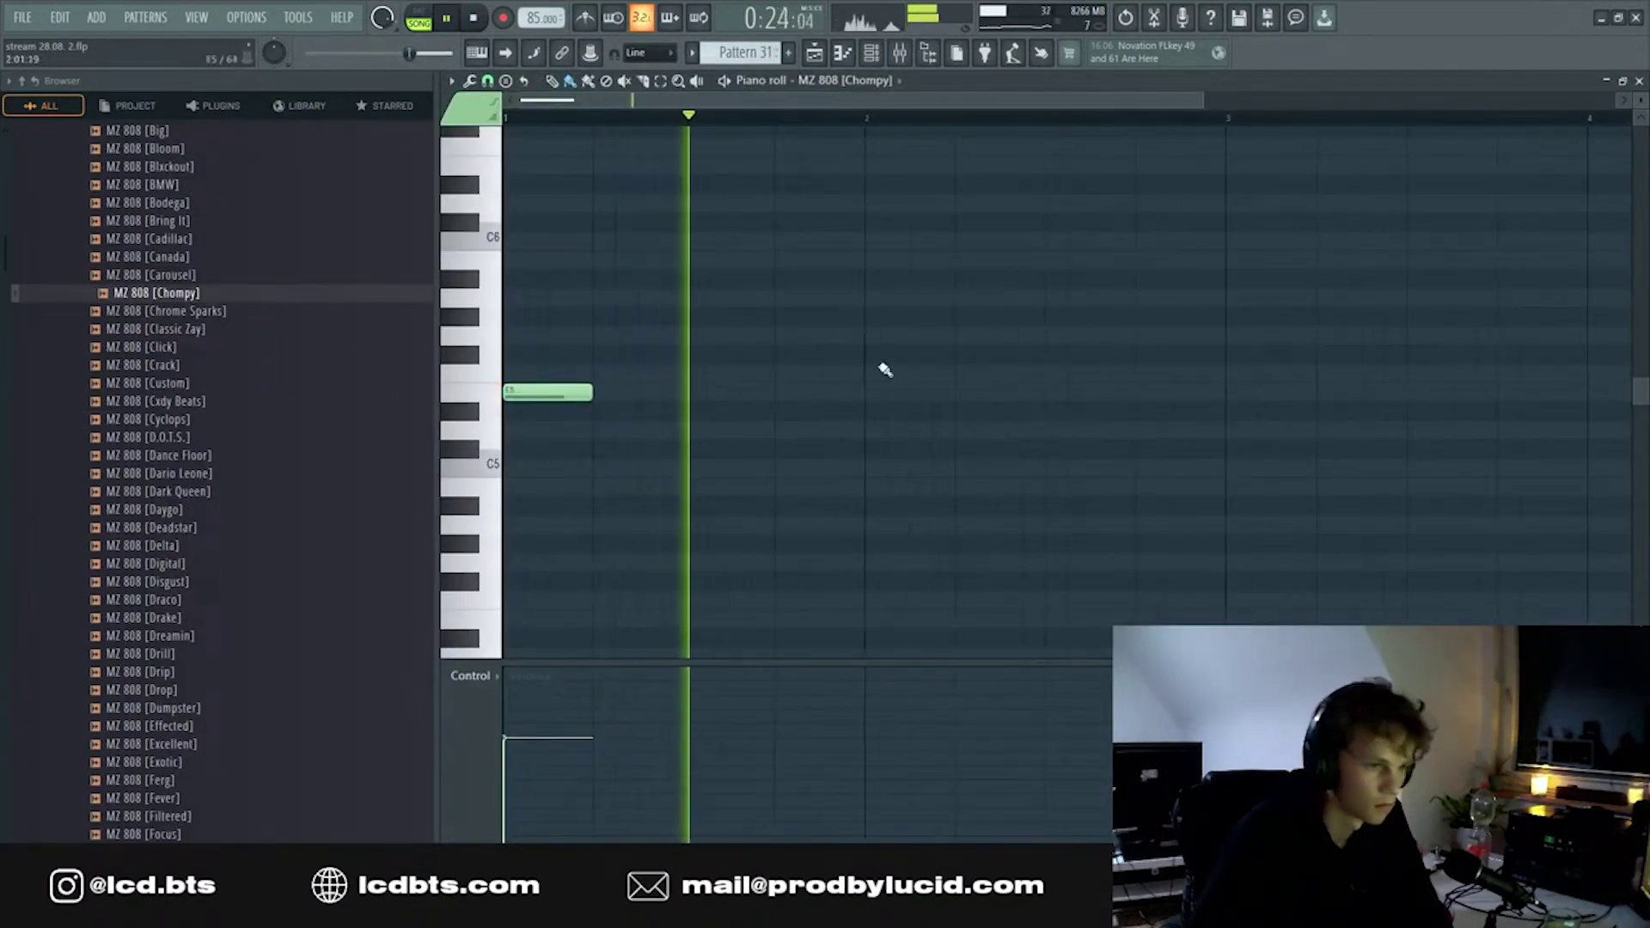
{"action": "left_click", "coordinate": [886, 357]}
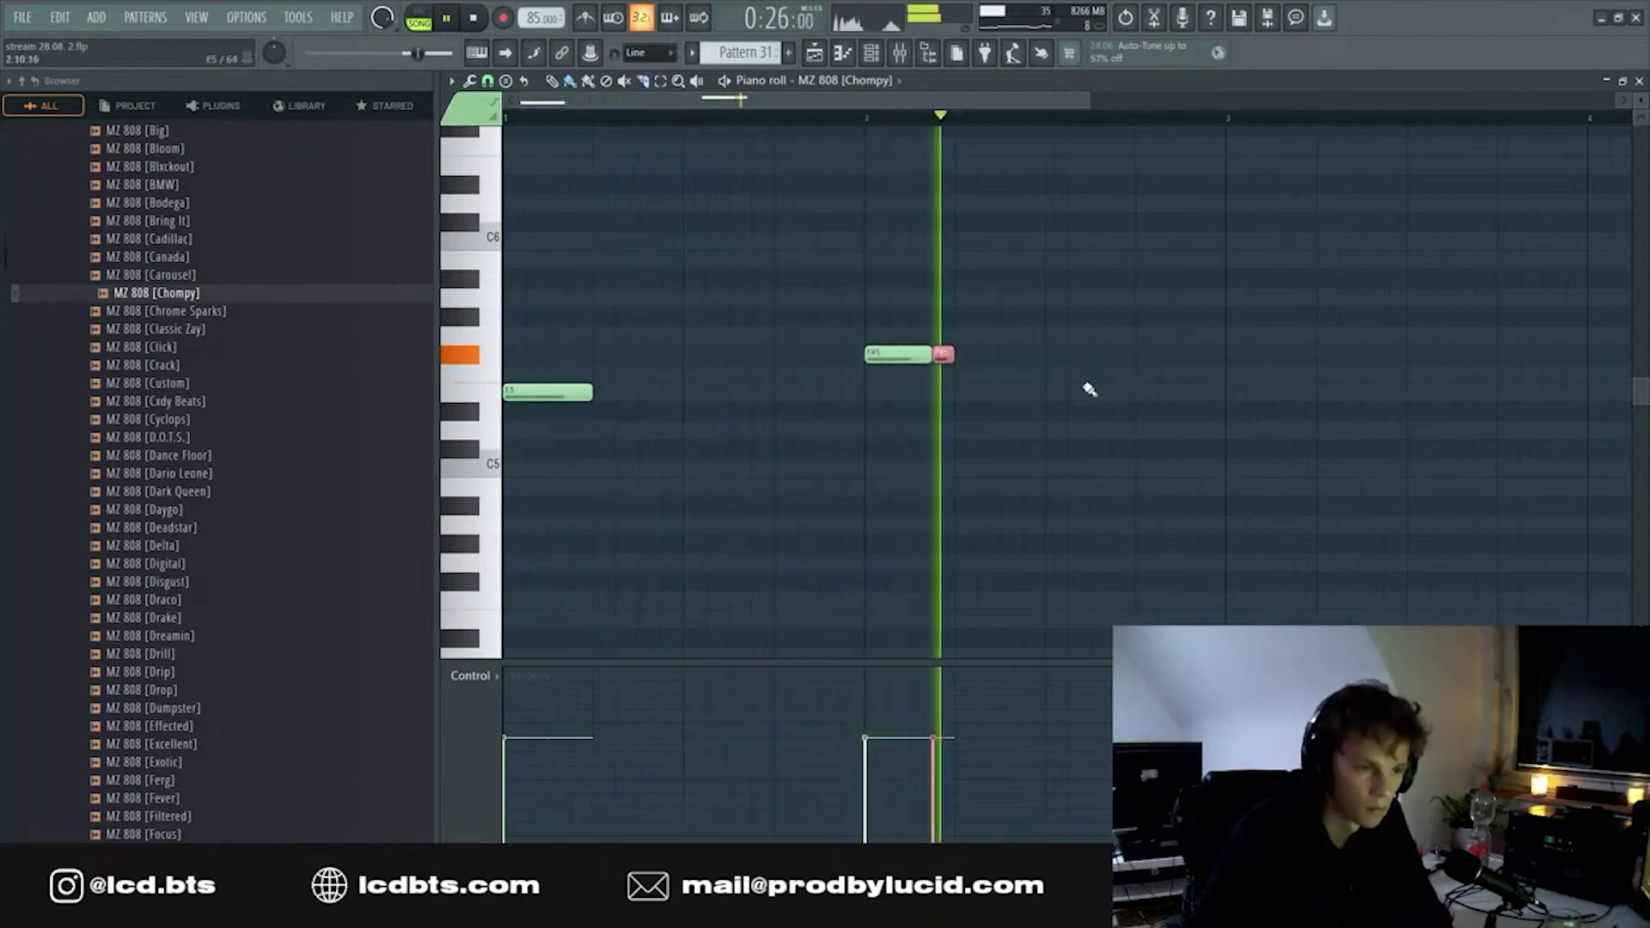
{"action": "left_click", "coordinate": [1096, 354]}
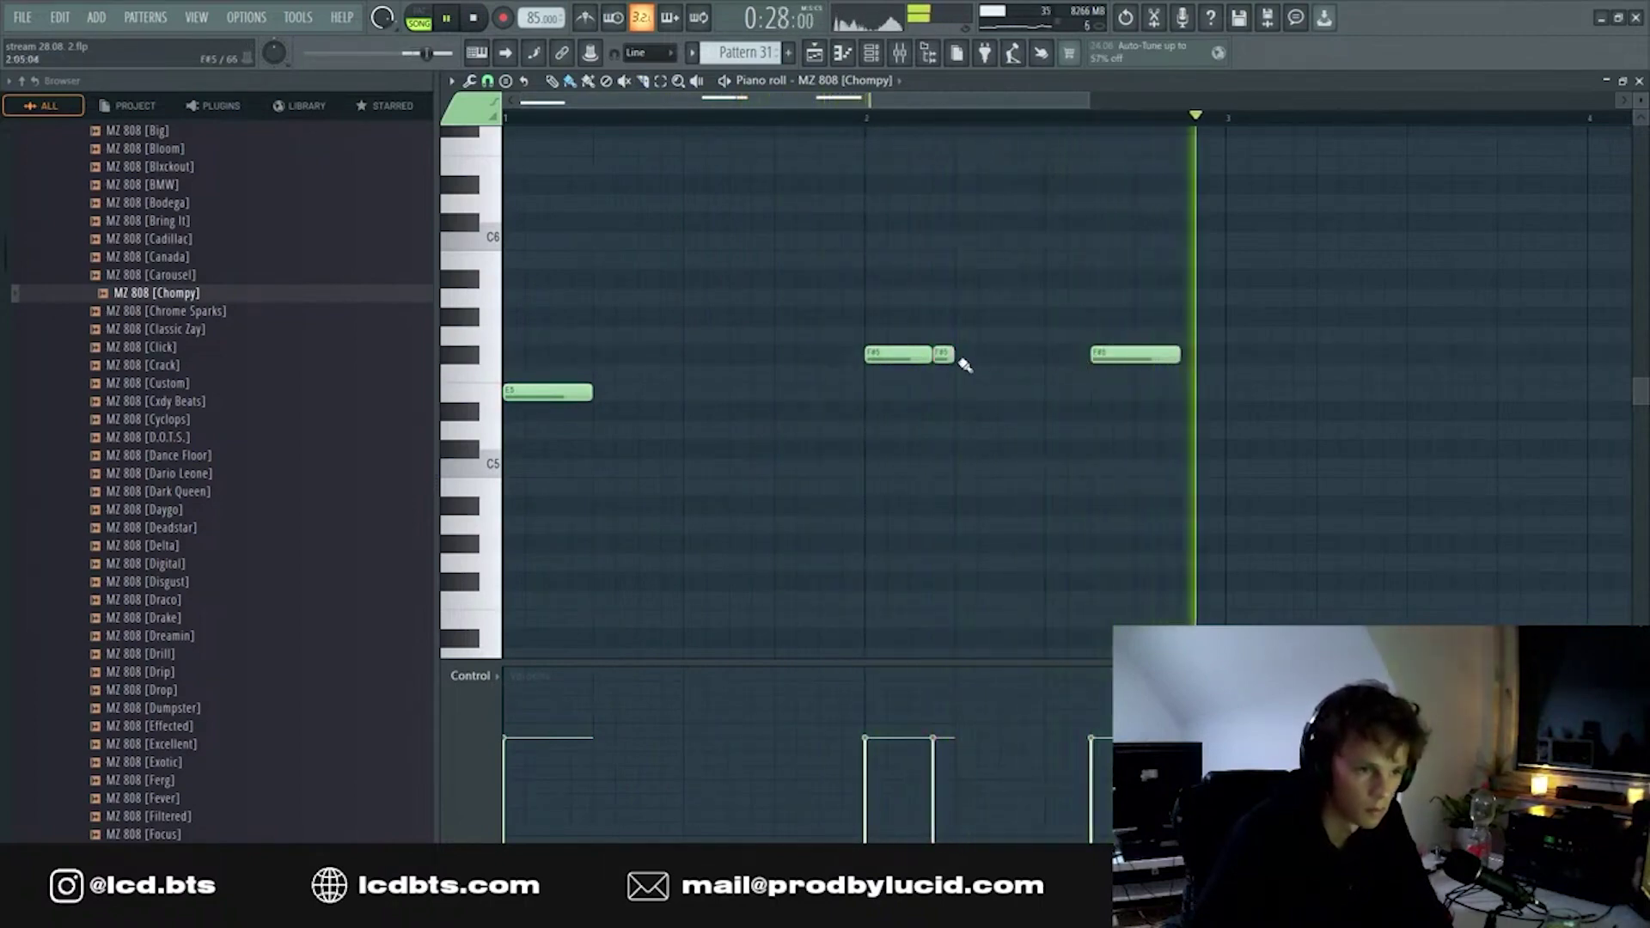
{"action": "left_click", "coordinate": [1072, 356]}
- Select all the MZ 808 [Chompy] notes of bars 1 and 2 and duplicate them into bars 3 and 4
{"action": "scroll", "coordinate": [1186, 435], "scroll_direction": "down", "scroll_amount": 2}
{"action": "left_click_drag", "start_coordinate": [1191, 459], "coordinate": [485, 314]}
{"action": "left_click_drag", "start_coordinate": [534, 393], "coordinate": [645, 392]}
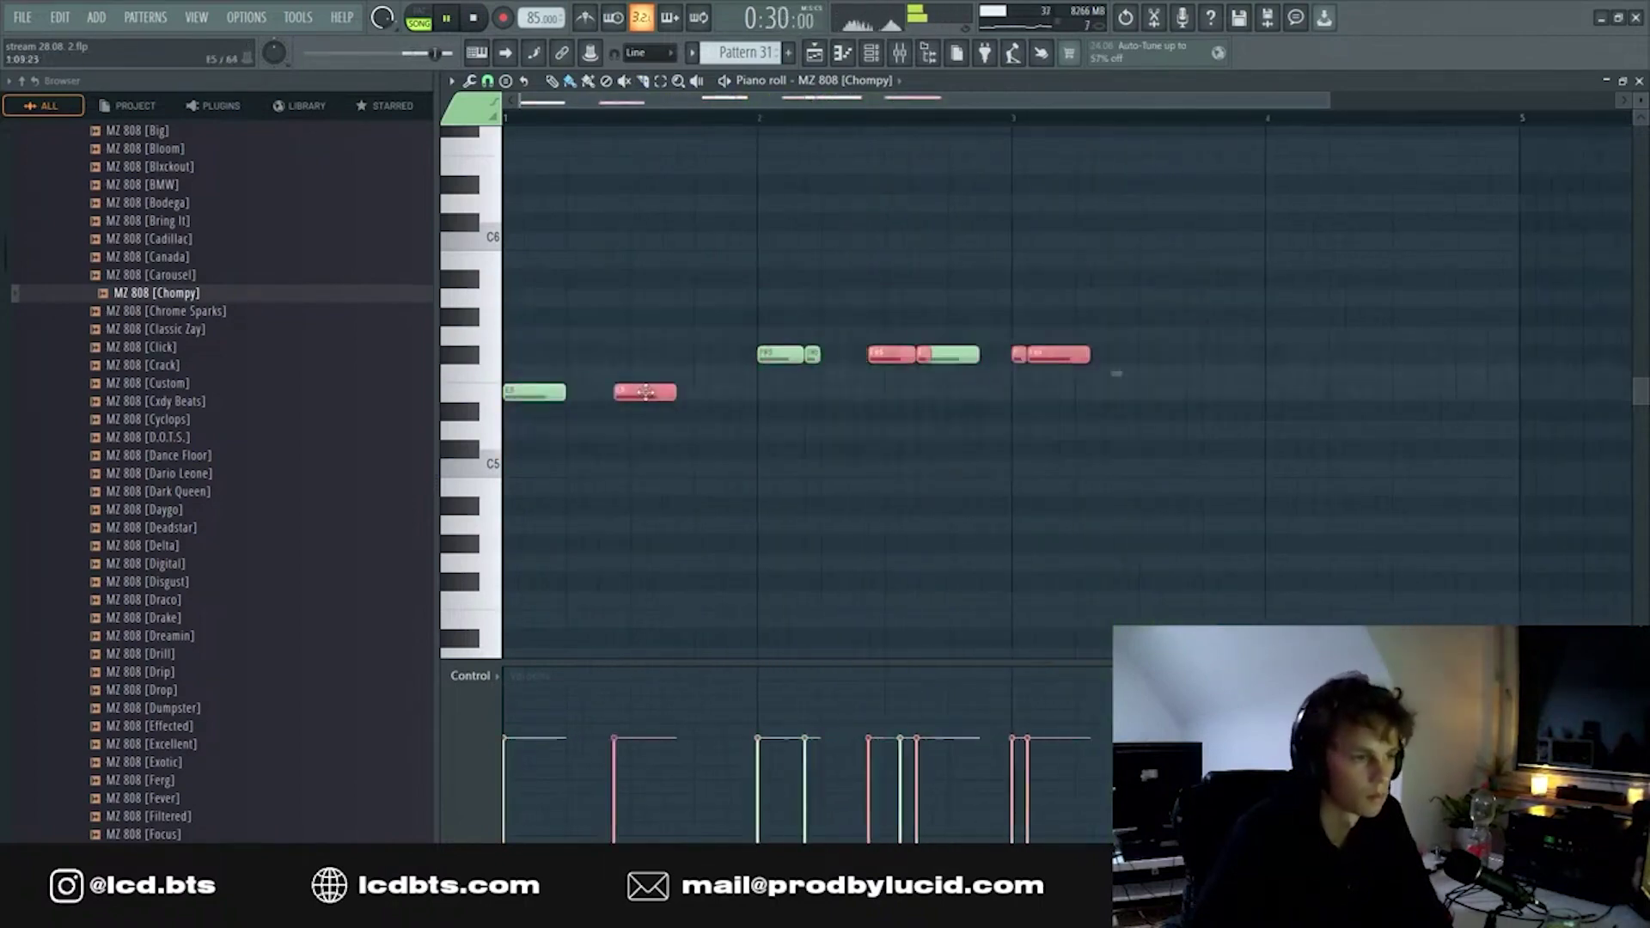
{"action": "left_click_drag", "start_coordinate": [1047, 396], "coordinate": [1047, 396]}
- Select the copied F#5 bass notes in bar 4 and lower them in pitch
{"action": "left_click_drag", "start_coordinate": [1225, 421], "coordinate": [1569, 349]}
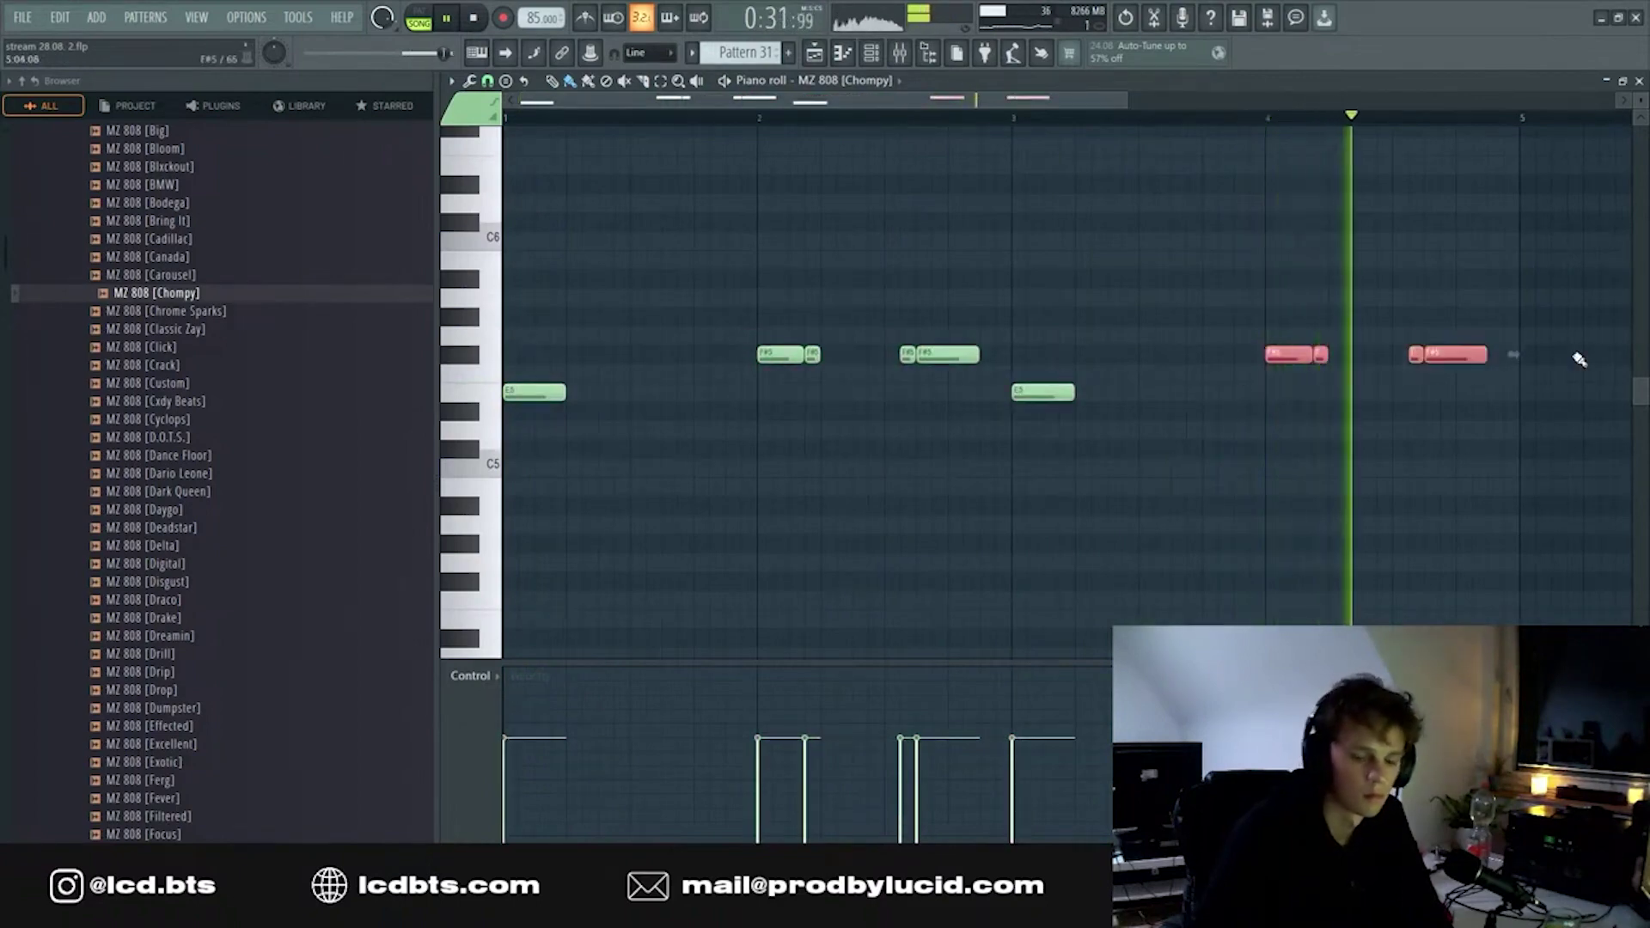
{"action": "key", "text": "Down"}
{"action": "key", "text": "Down"}
{"action": "key", "text": "Down"}
{"action": "key", "text": "Down"}
{"action": "key", "text": "Down"}
{"action": "key", "text": "Down"}
{"action": "key", "text": "Down"}
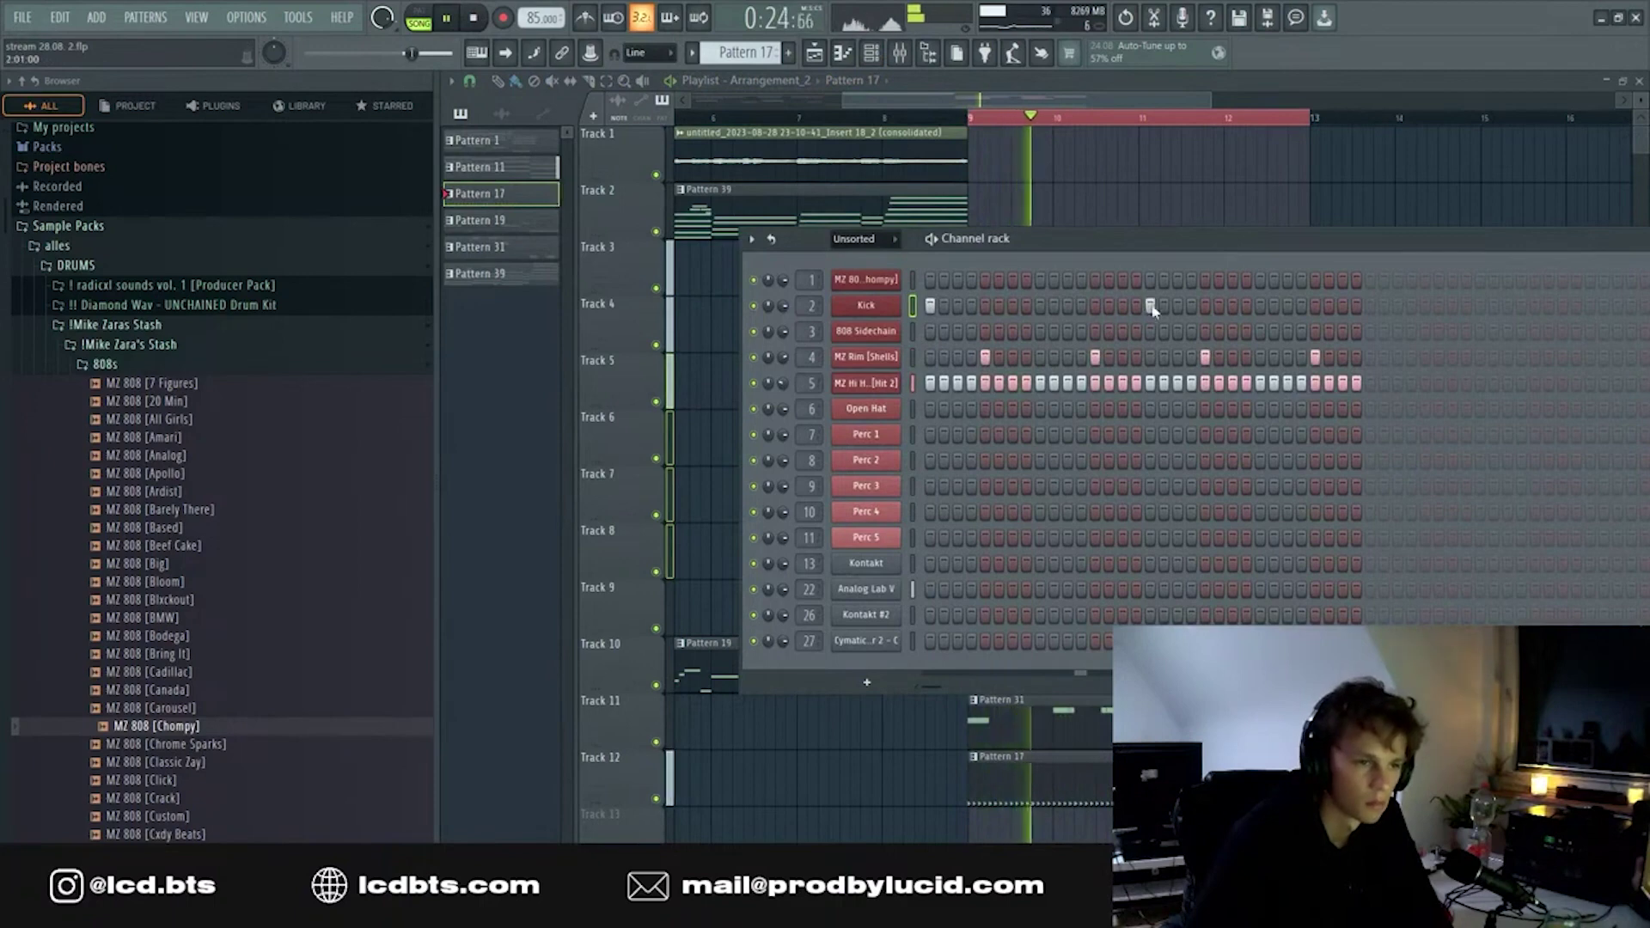
{"action": "left_click_drag", "start_coordinate": [1222, 243], "coordinate": [1118, 242]}
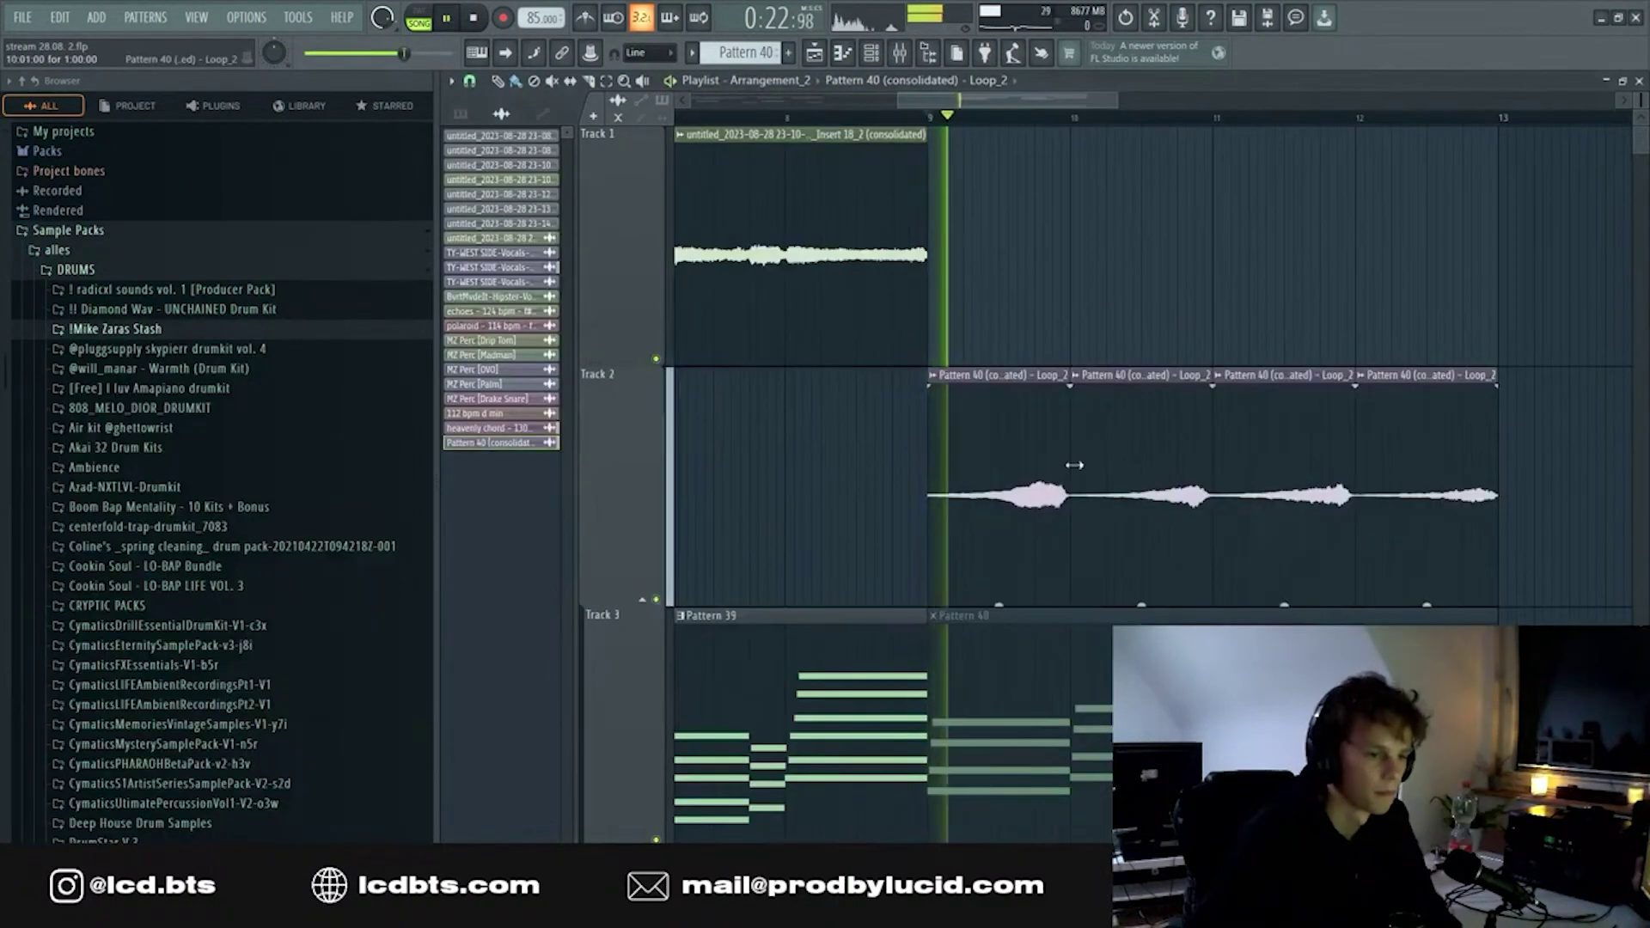
{"action": "double_click", "coordinate": [1018, 454]}
{"action": "key", "text": "Escape"}
- Shift the four Pattern 40 (consolidated) loop clips on Track 2 slightly later and trim the last clip's end to bar 13
{"action": "scroll", "coordinate": [1229, 490], "scroll_direction": "up", "scroll_amount": 1}
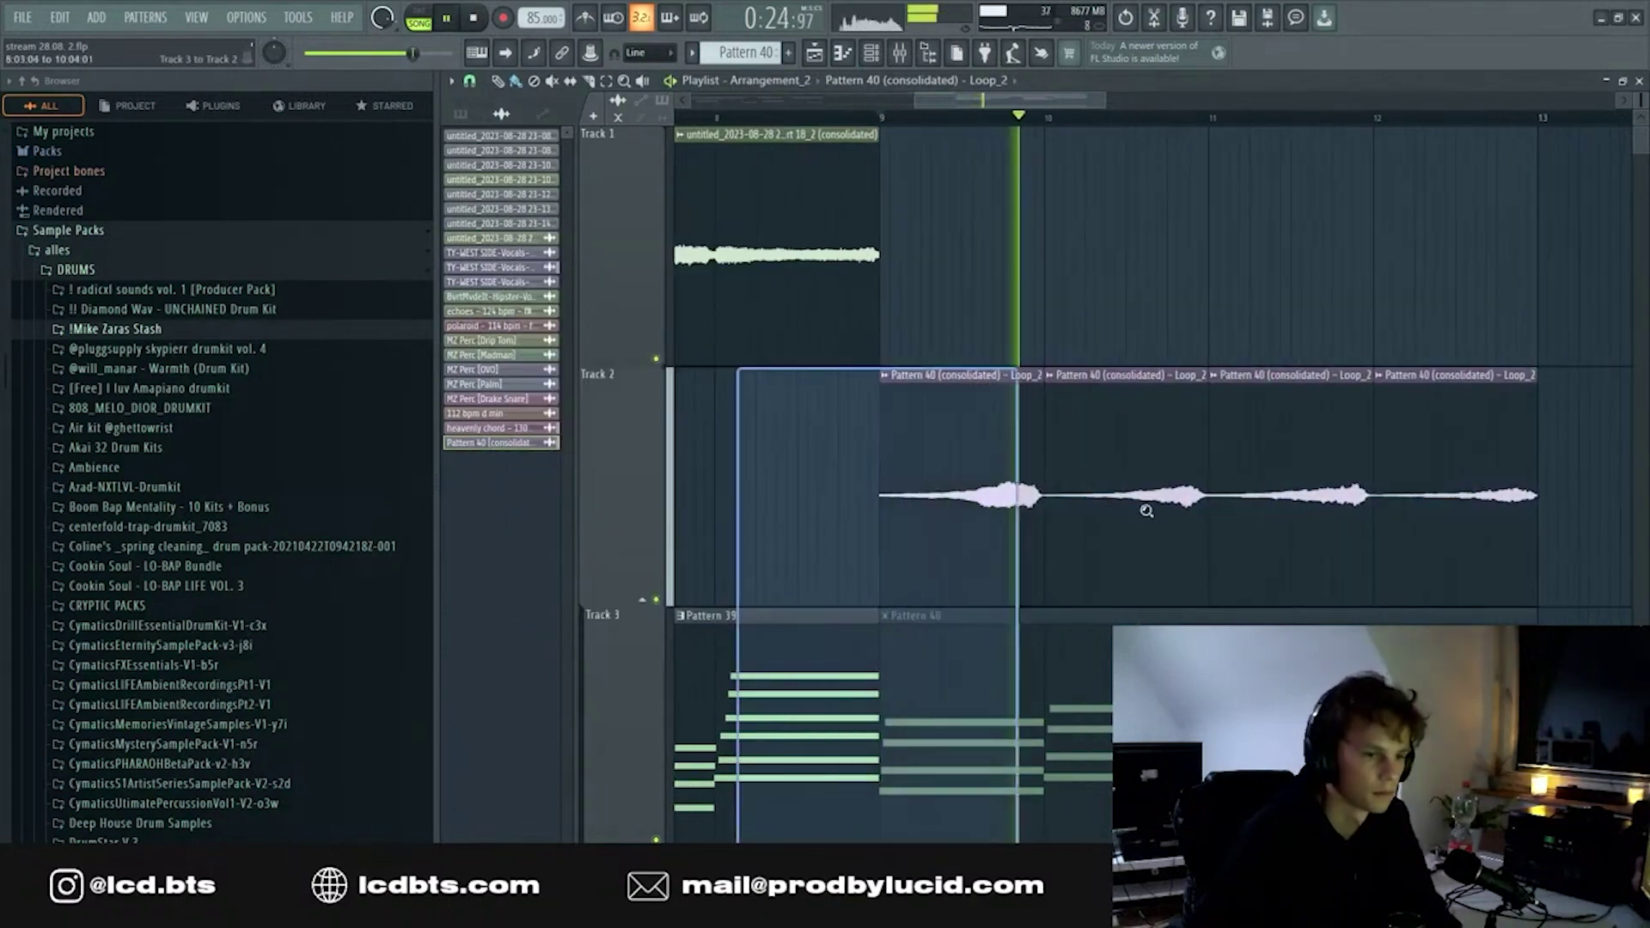
{"action": "scroll", "coordinate": [989, 580], "scroll_direction": "down", "scroll_amount": 1}
{"action": "scroll", "coordinate": [836, 651], "scroll_direction": "up", "scroll_amount": 2}
{"action": "scroll", "coordinate": [894, 538], "scroll_direction": "down", "scroll_amount": 3}
{"action": "left_click", "coordinate": [987, 386]}
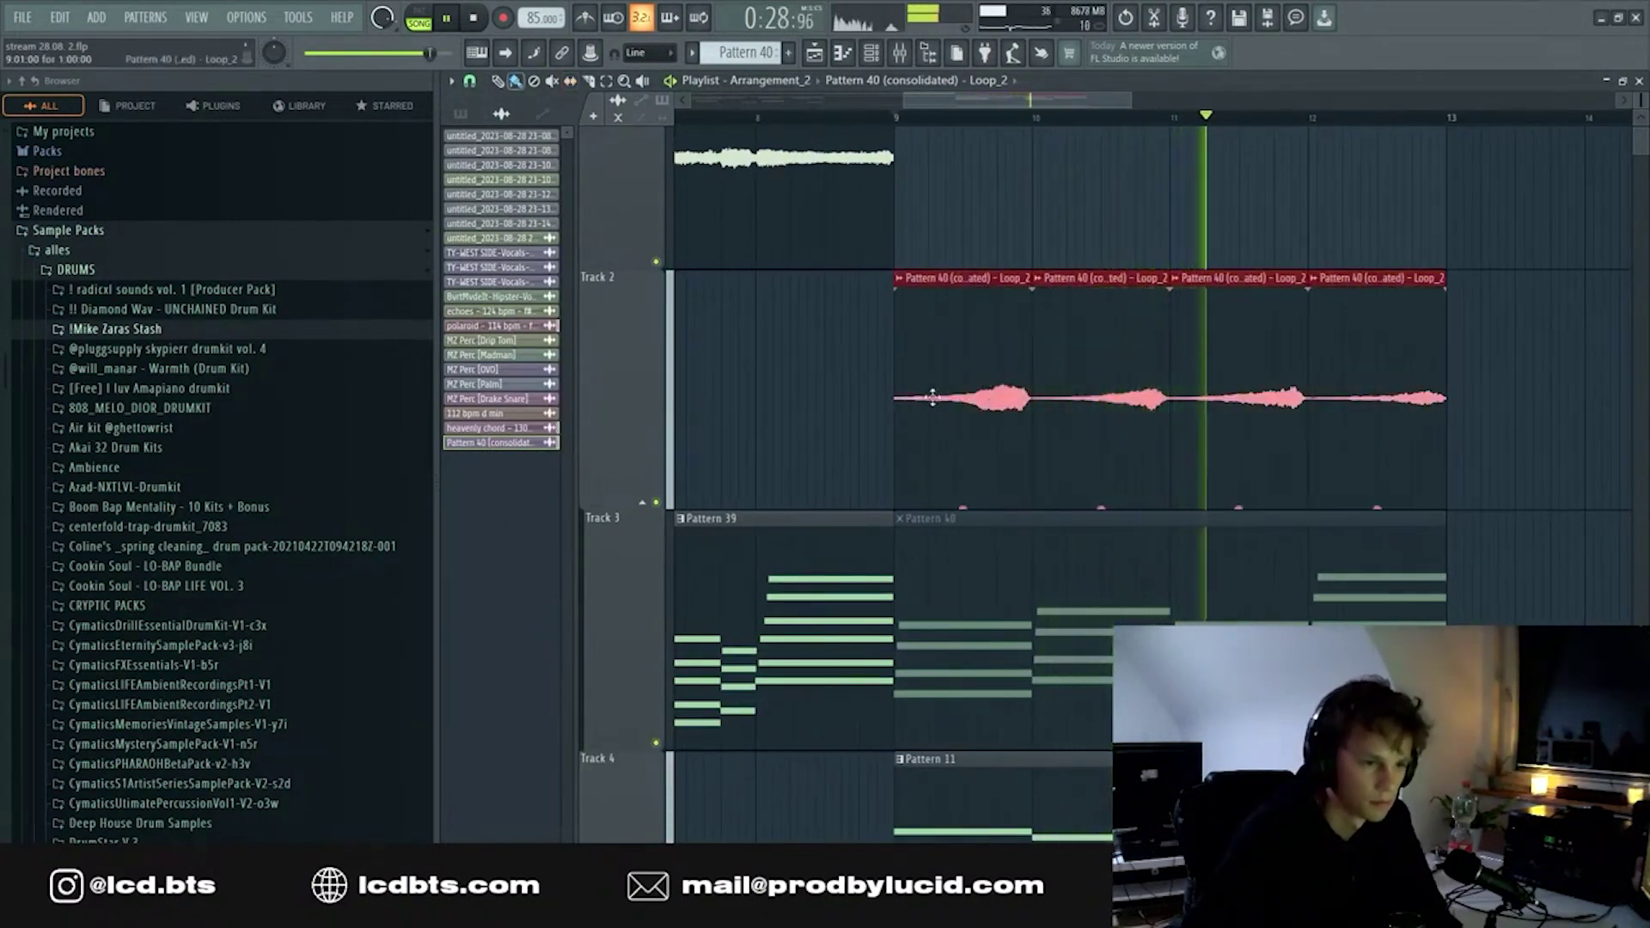
{"action": "left_click_drag", "start_coordinate": [932, 397], "coordinate": [938, 392]}
{"action": "left_click", "coordinate": [1457, 333], "text": "ctrl"}
{"action": "left_click_drag", "start_coordinate": [1451, 337], "coordinate": [1445, 338]}
{"action": "left_click_drag", "start_coordinate": [1425, 352], "coordinate": [808, 378]}
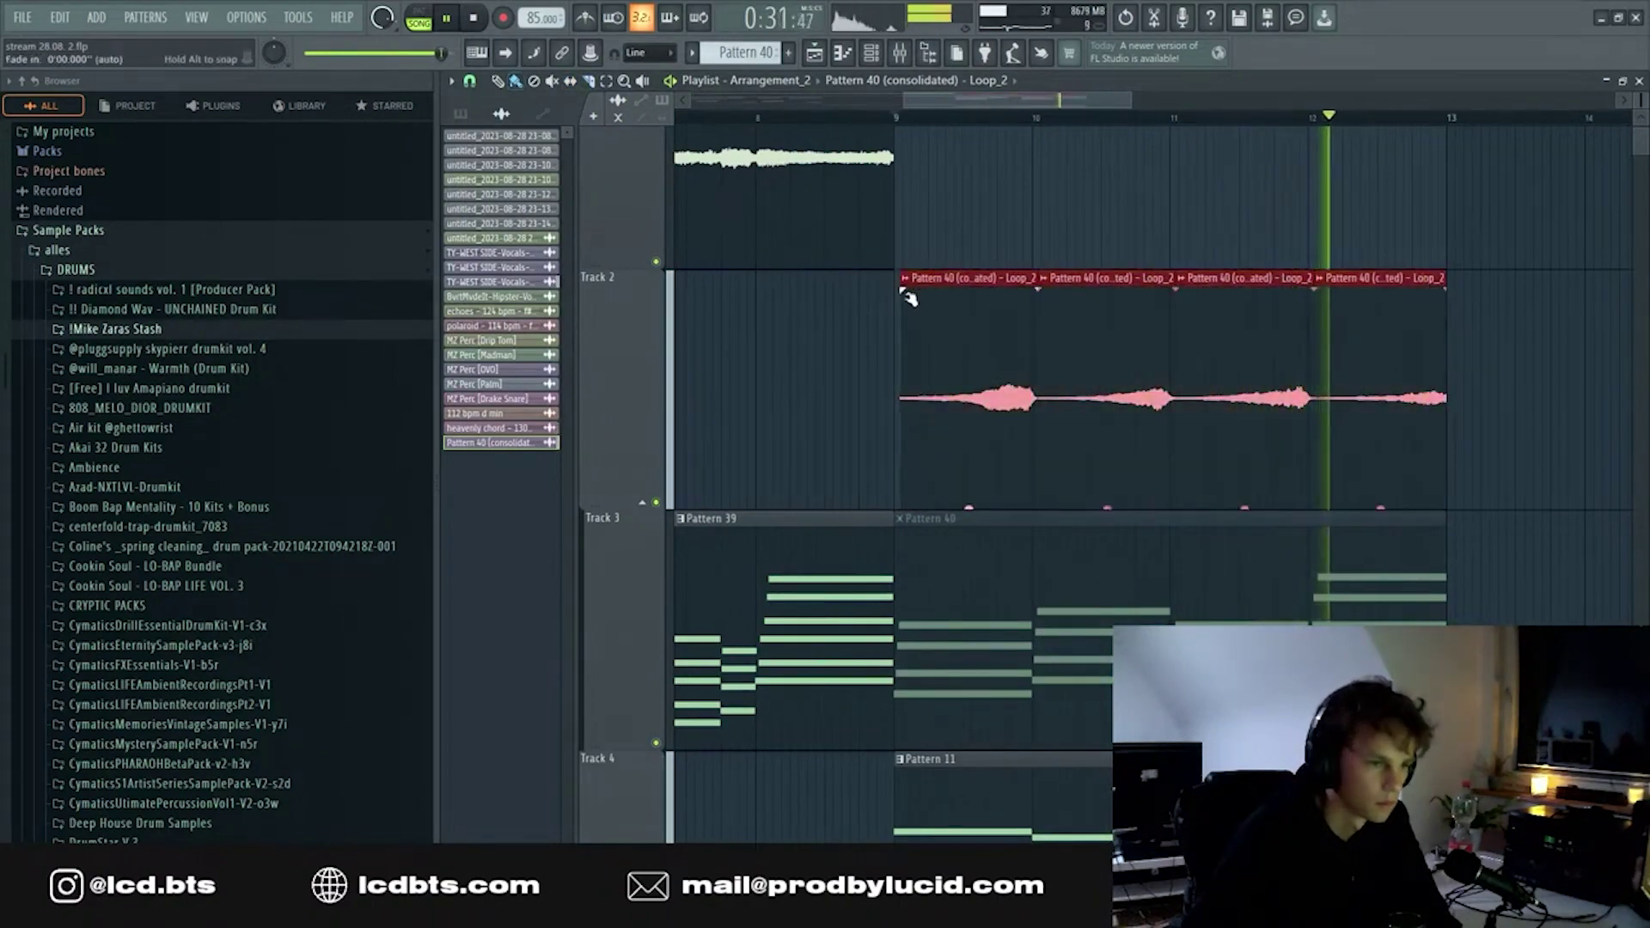
{"action": "double_click", "coordinate": [977, 364]}
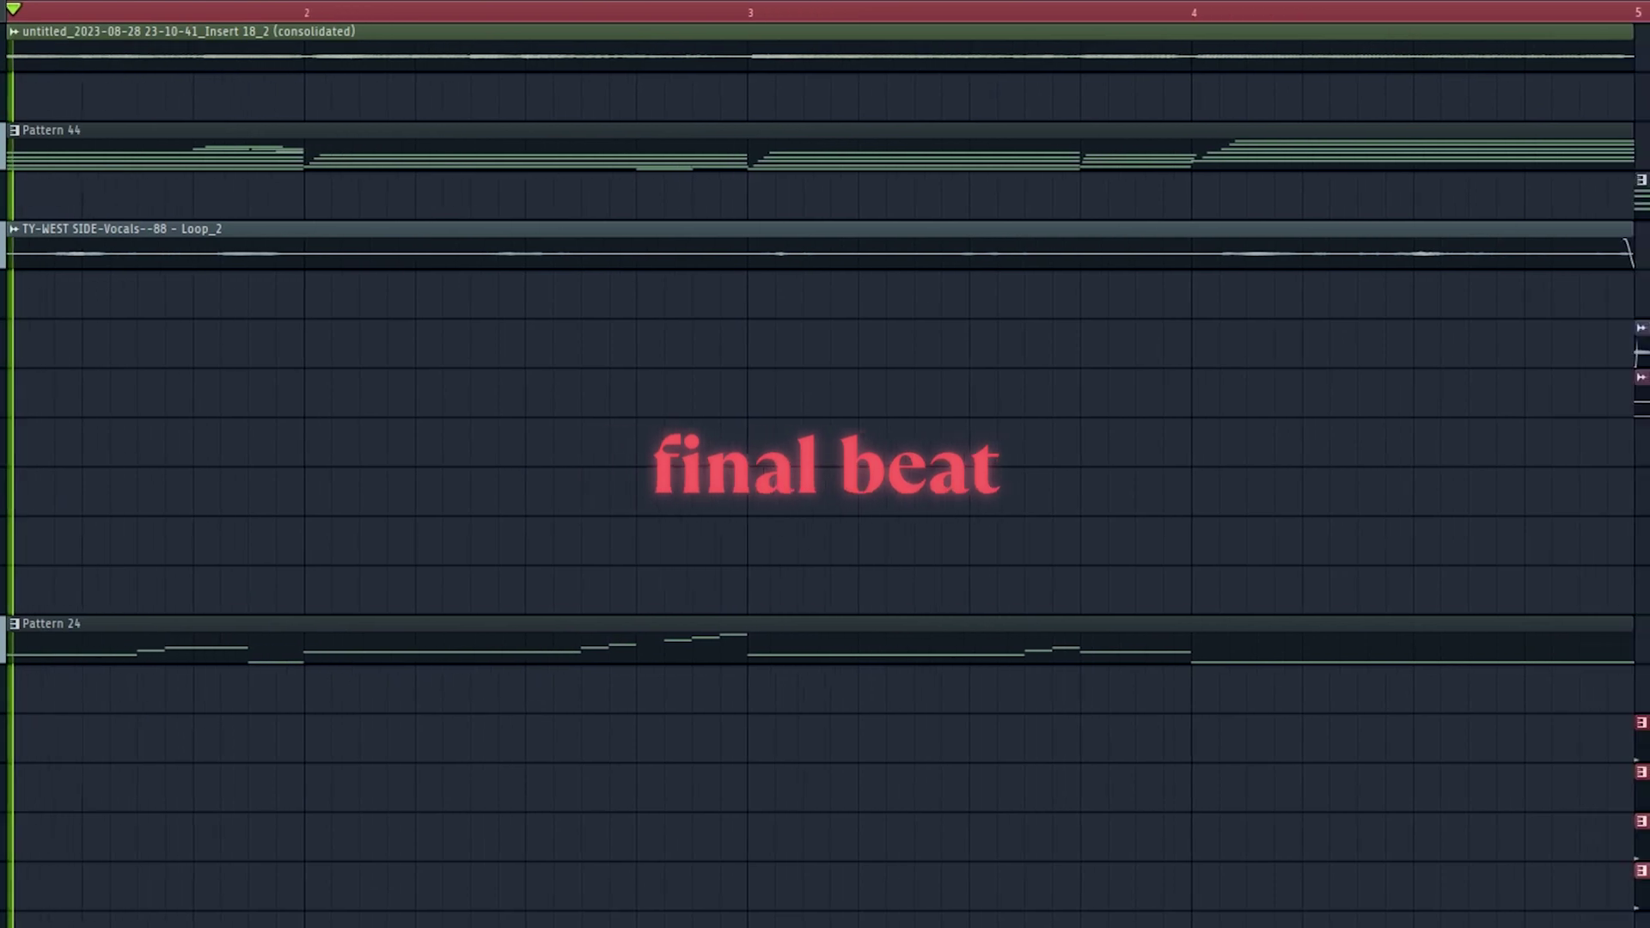